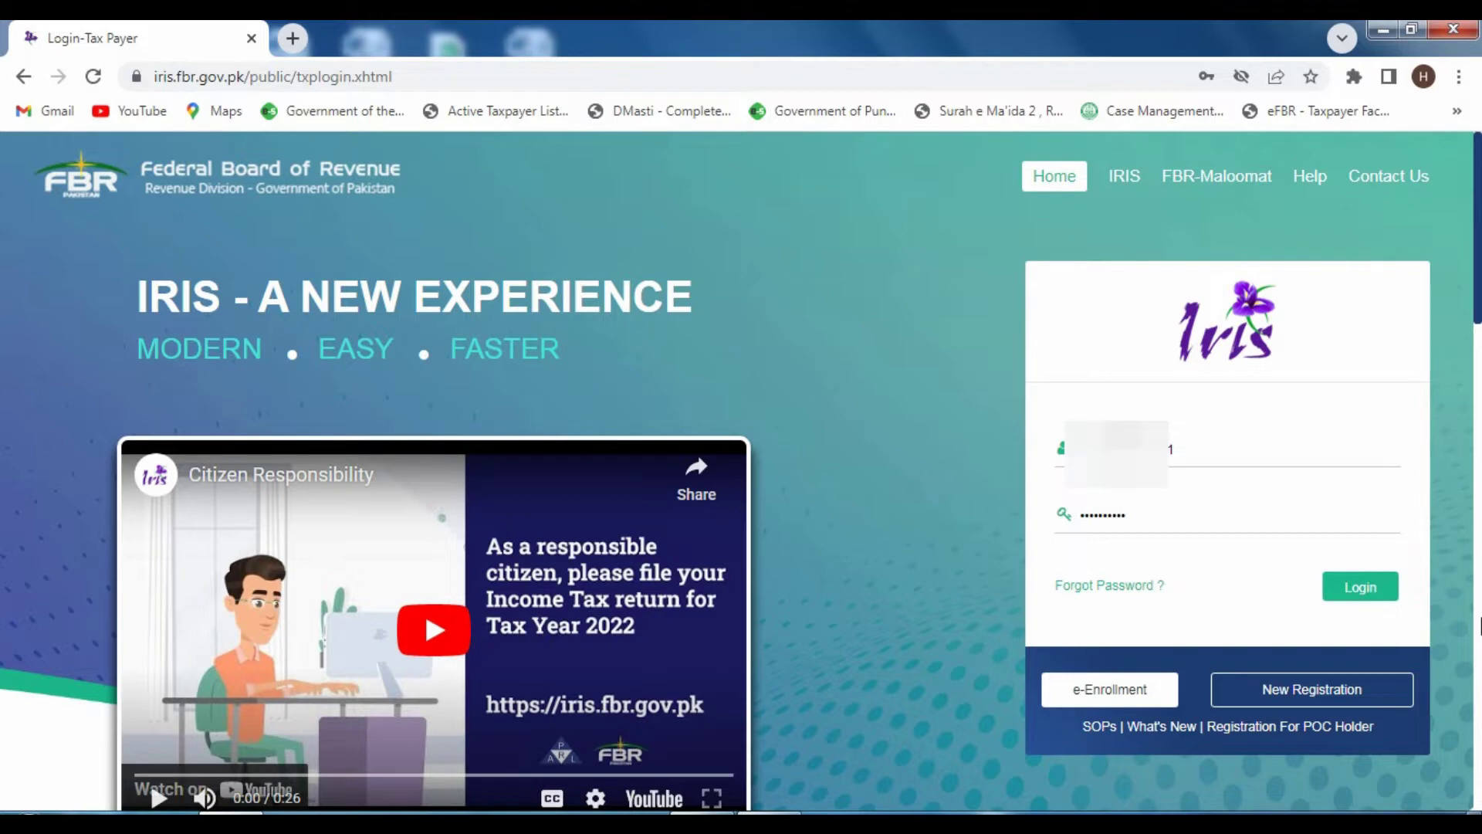
# - Sign in to IRIS using the saved registration number and password
pyautogui.moveTo(1080, 449); pyautogui.dragTo(1192, 443)
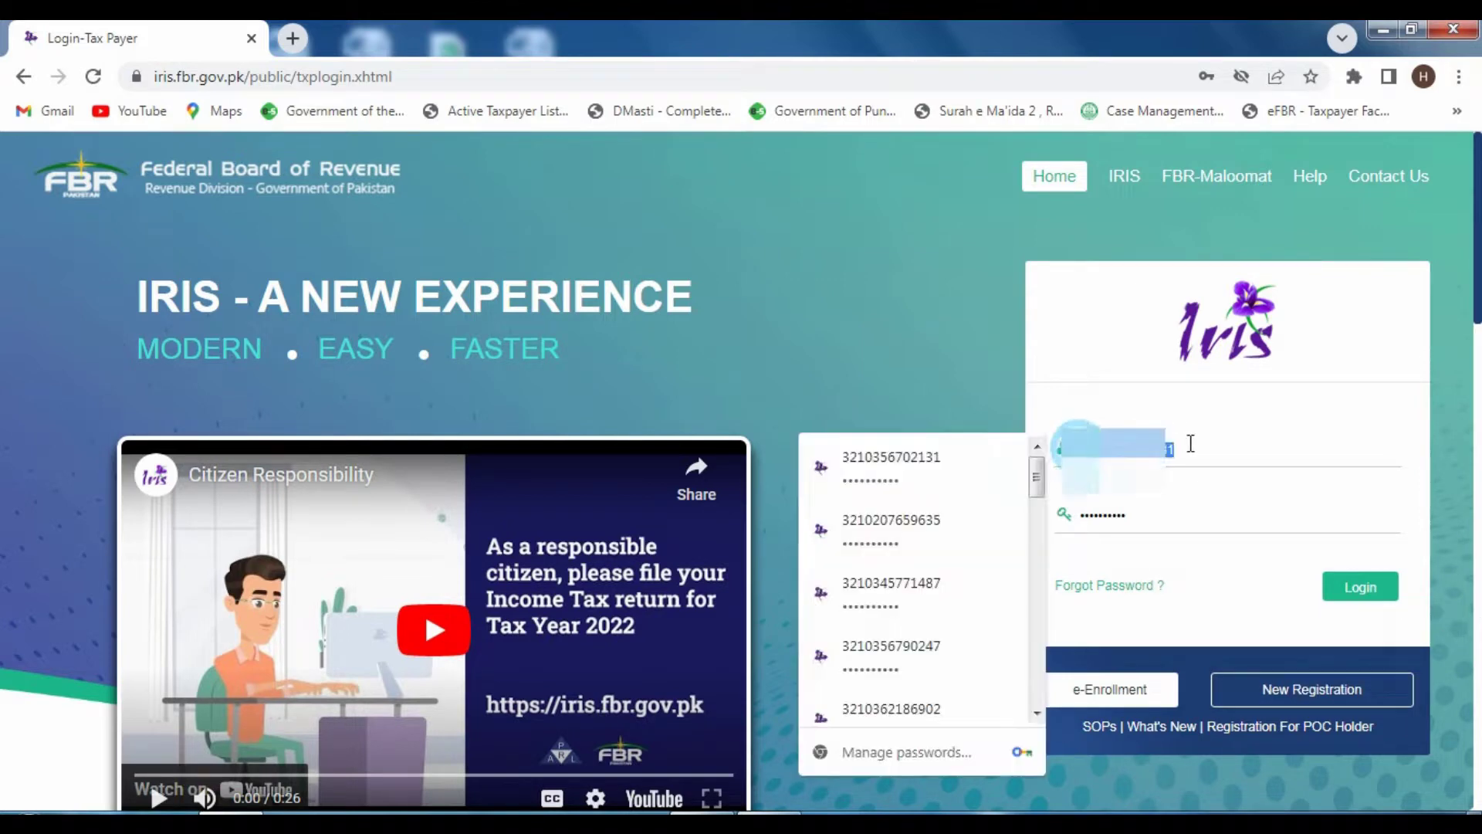
pyautogui.moveTo(1132, 516); pyautogui.dragTo(1075, 516)
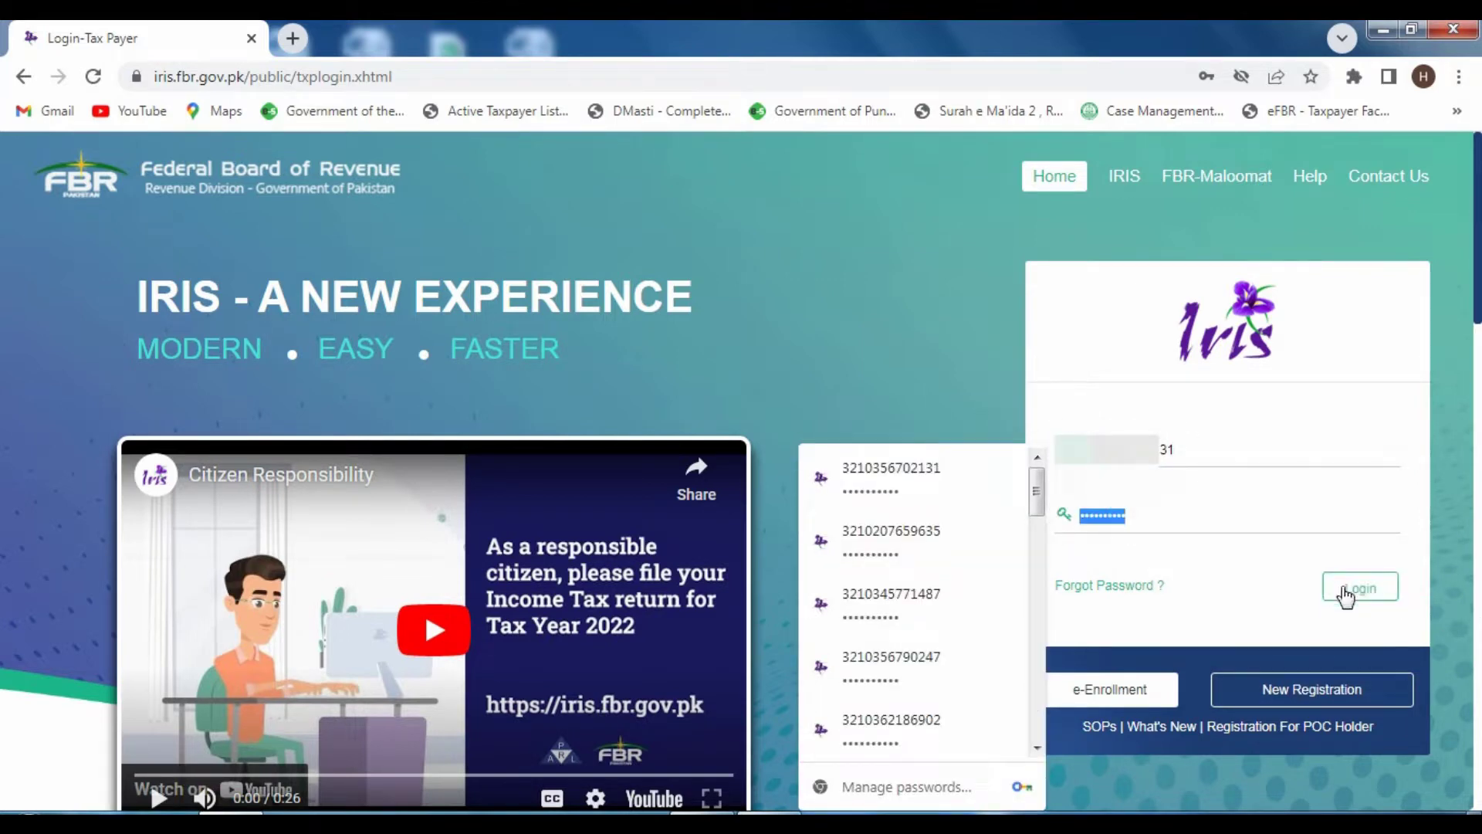
pyautogui.click(1328, 591)
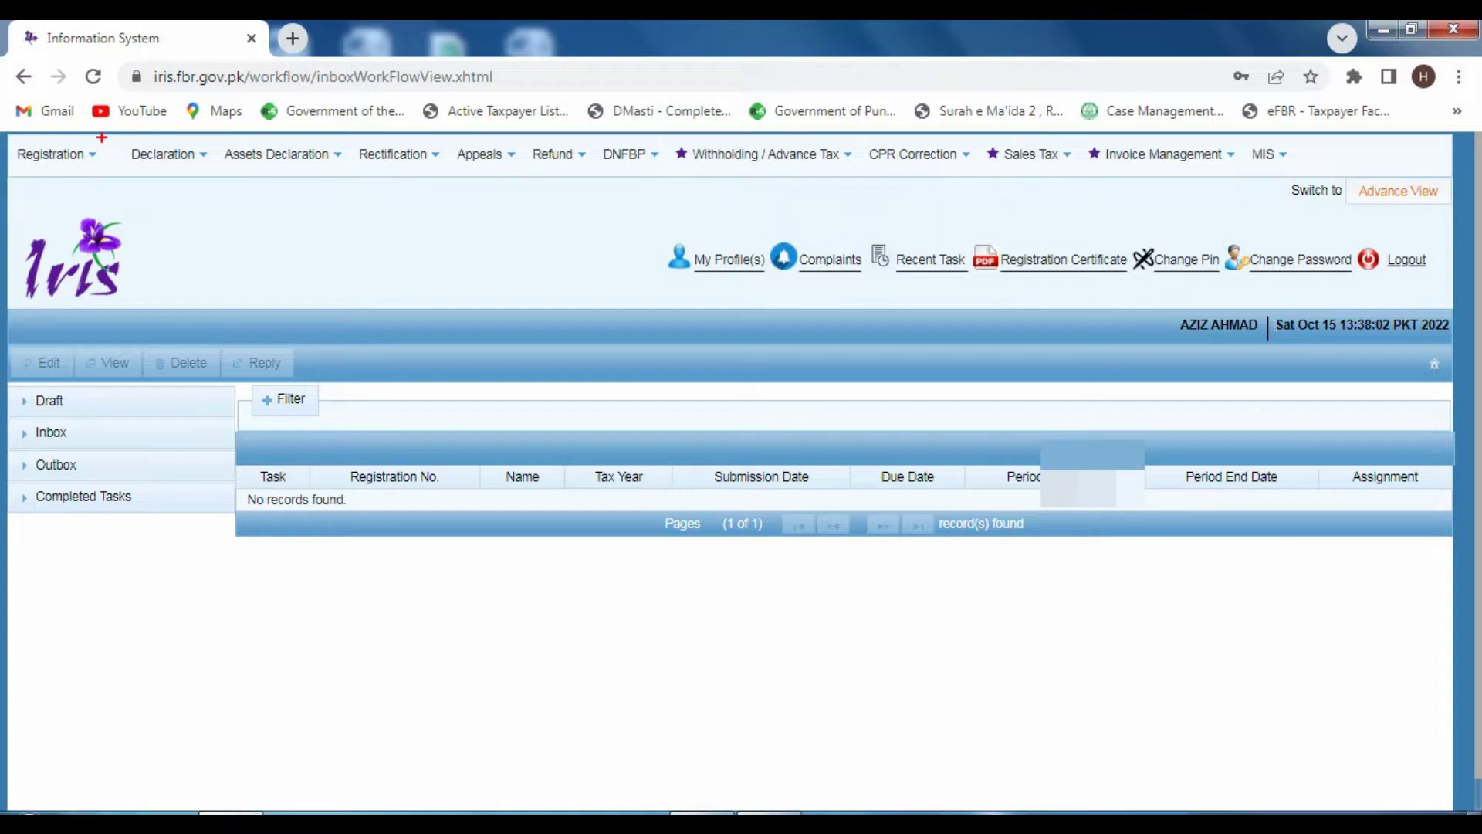
# - From Declaration > Returns / Statements (Original), start Simplified Return for Traders - Classic View
pyautogui.moveTo(102, 137); pyautogui.dragTo(219, 175)
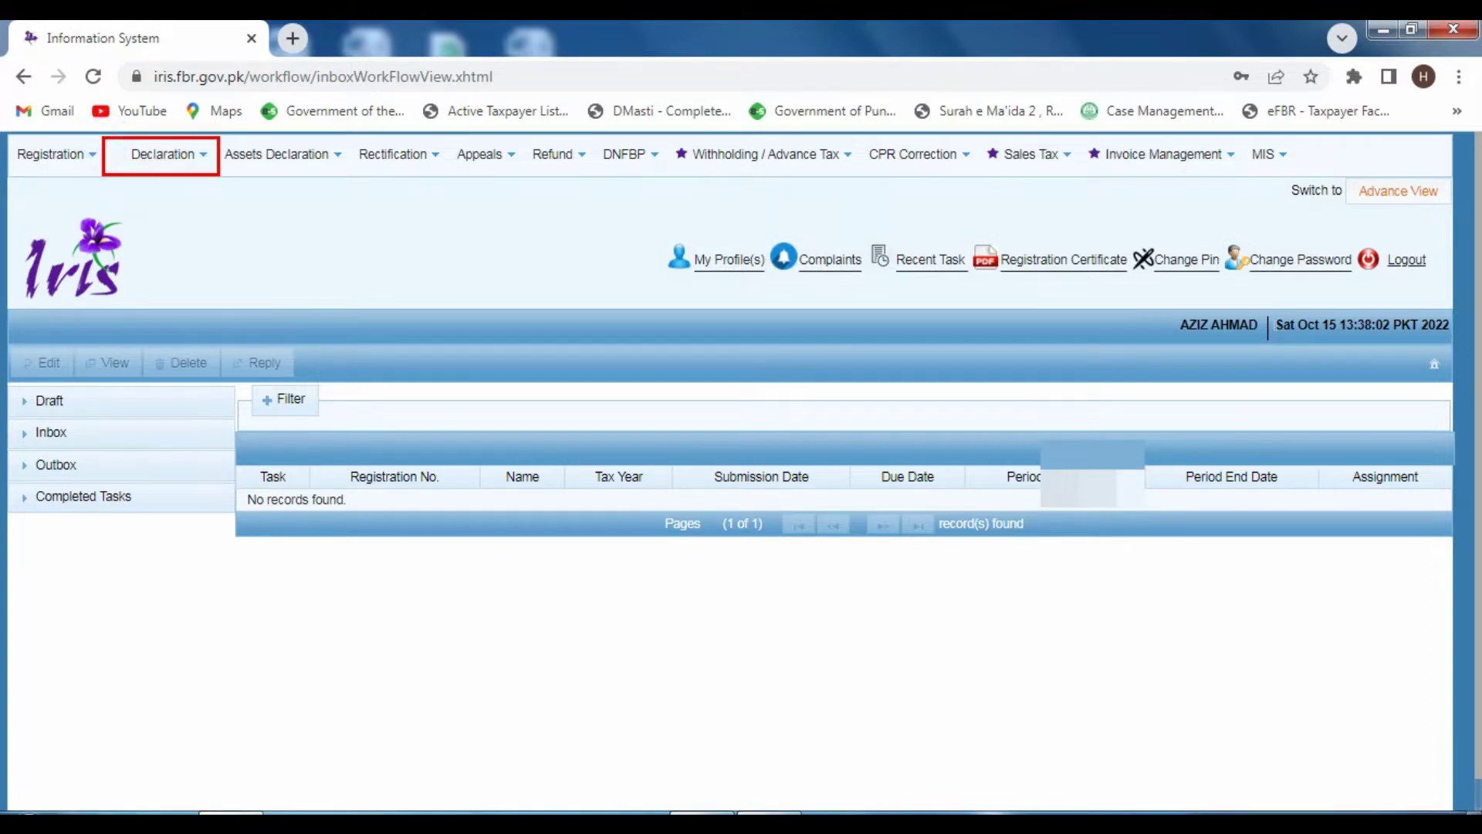
pyautogui.click(189, 163)
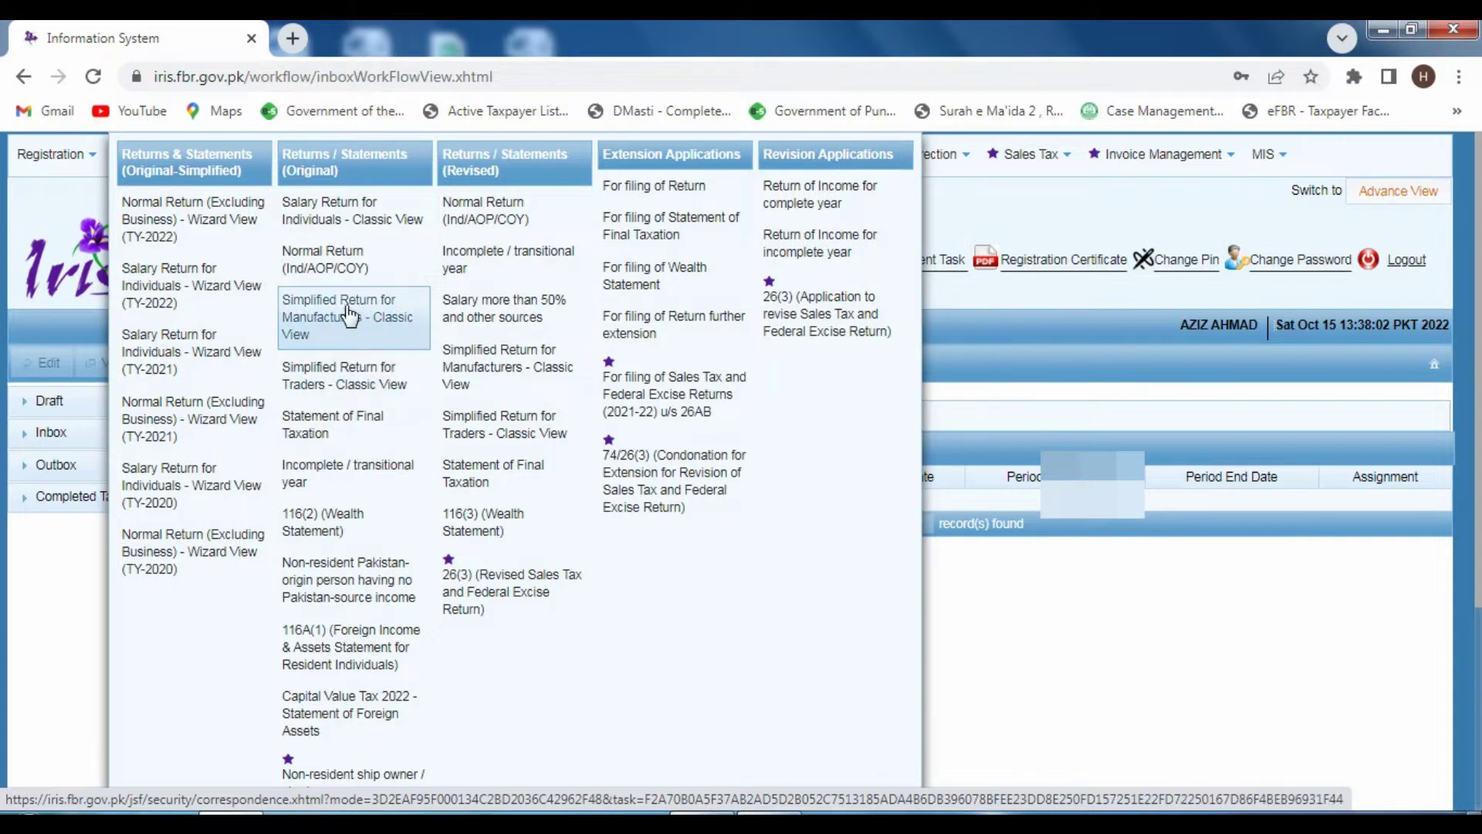
pyautogui.click(349, 381)
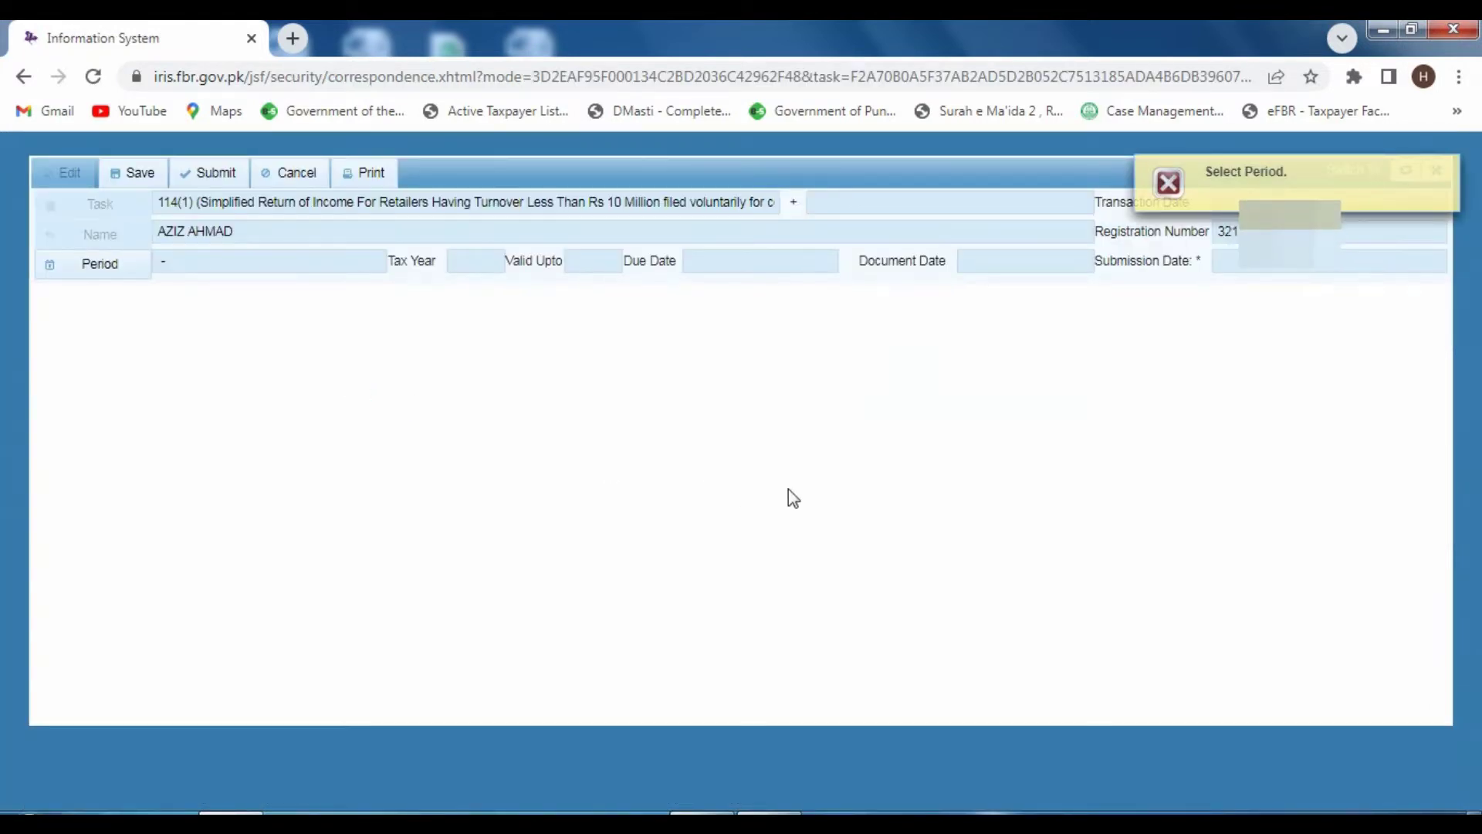
# - Search tax period 2022 and select the 01-Jul-2021 to 30-Jun-2022 period
pyautogui.click(109, 264)
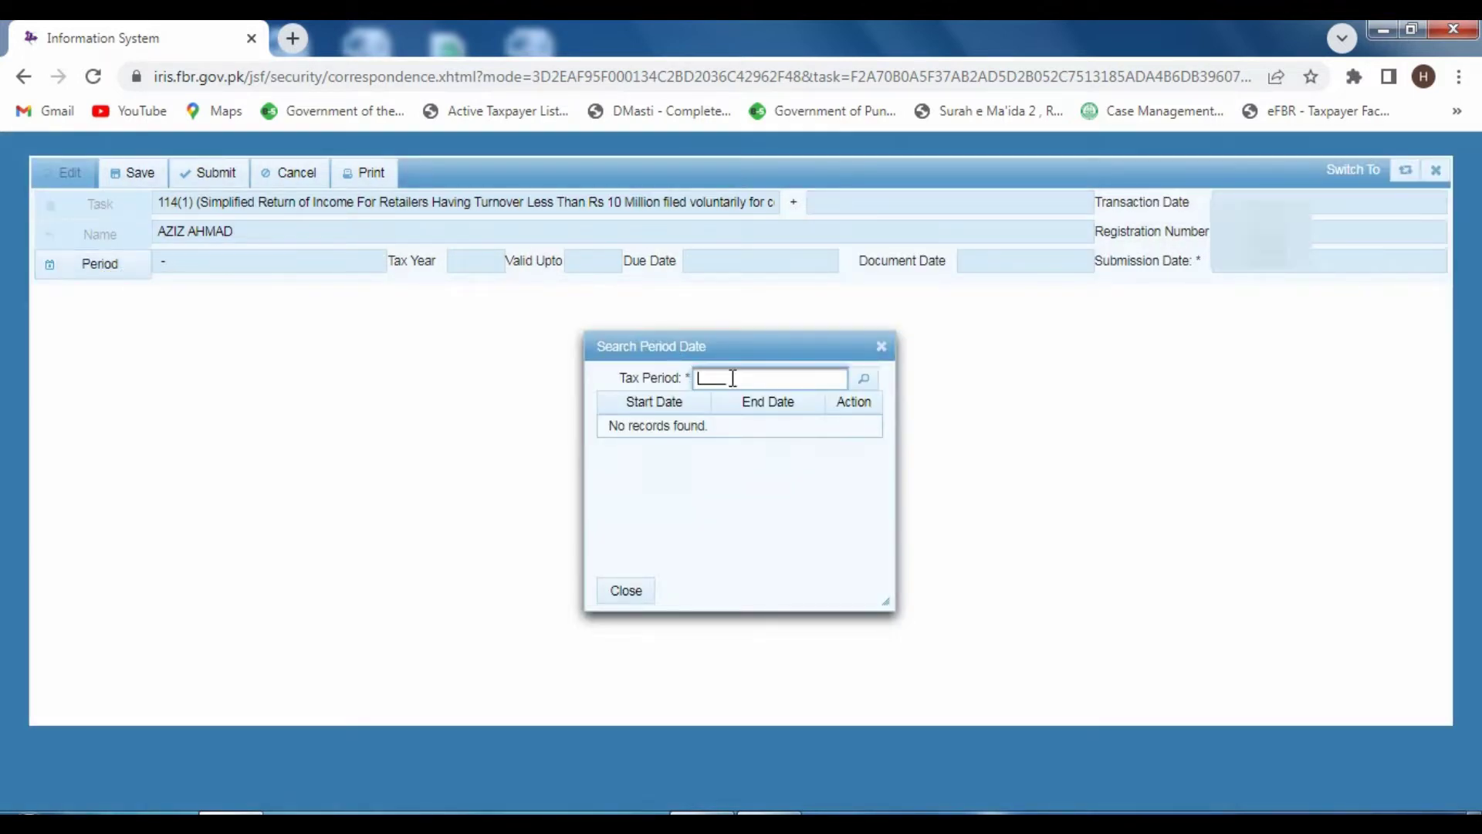
pyautogui.write('2022')
pyautogui.click(863, 379)
pyautogui.click(862, 428)
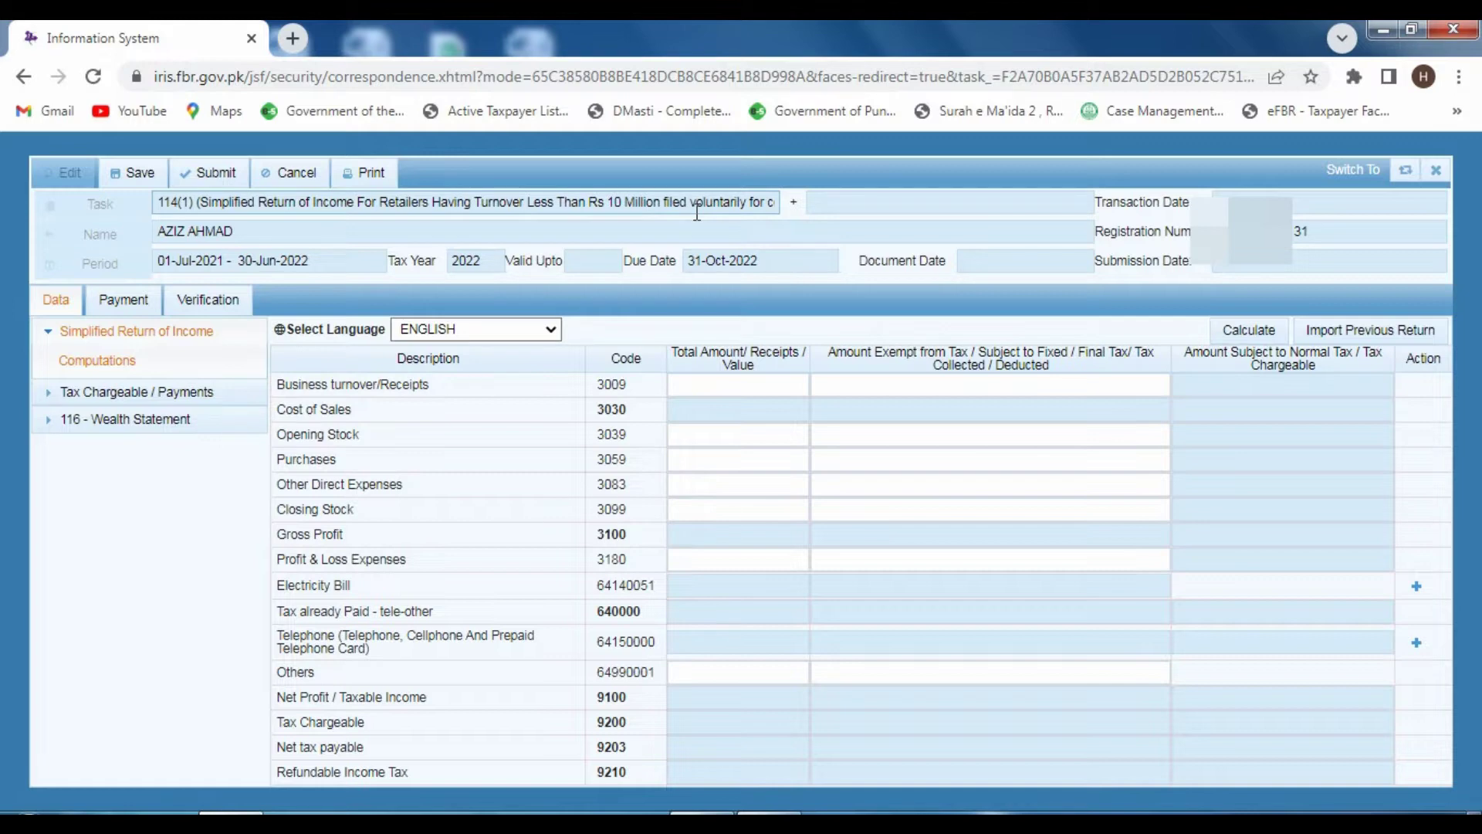
# - Enter 3,500,000 as business turnover (3009) and recalculate, giving tax chargeable 495,000
pyautogui.click(711, 377)
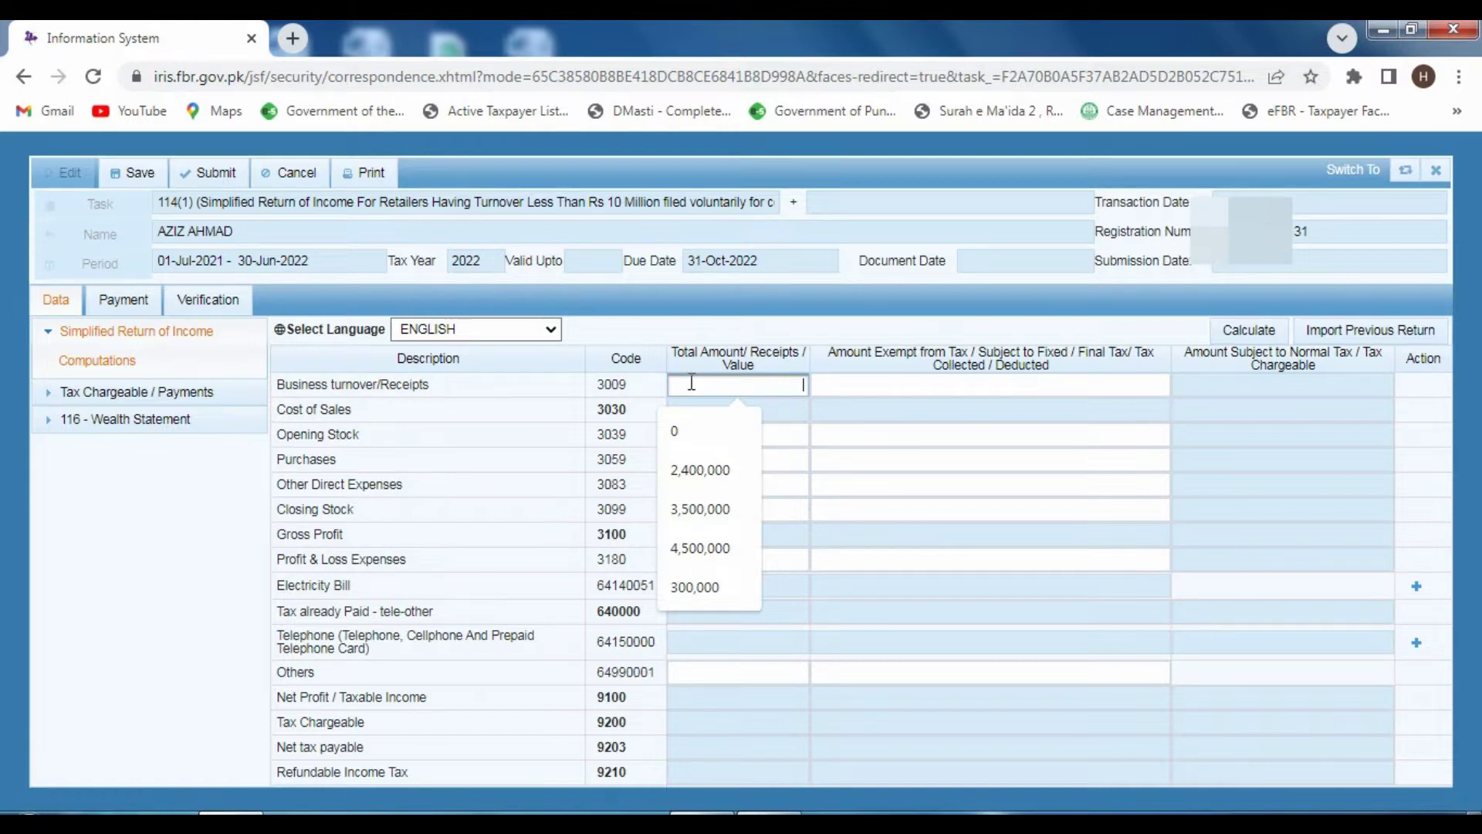
pyautogui.write('3500000')
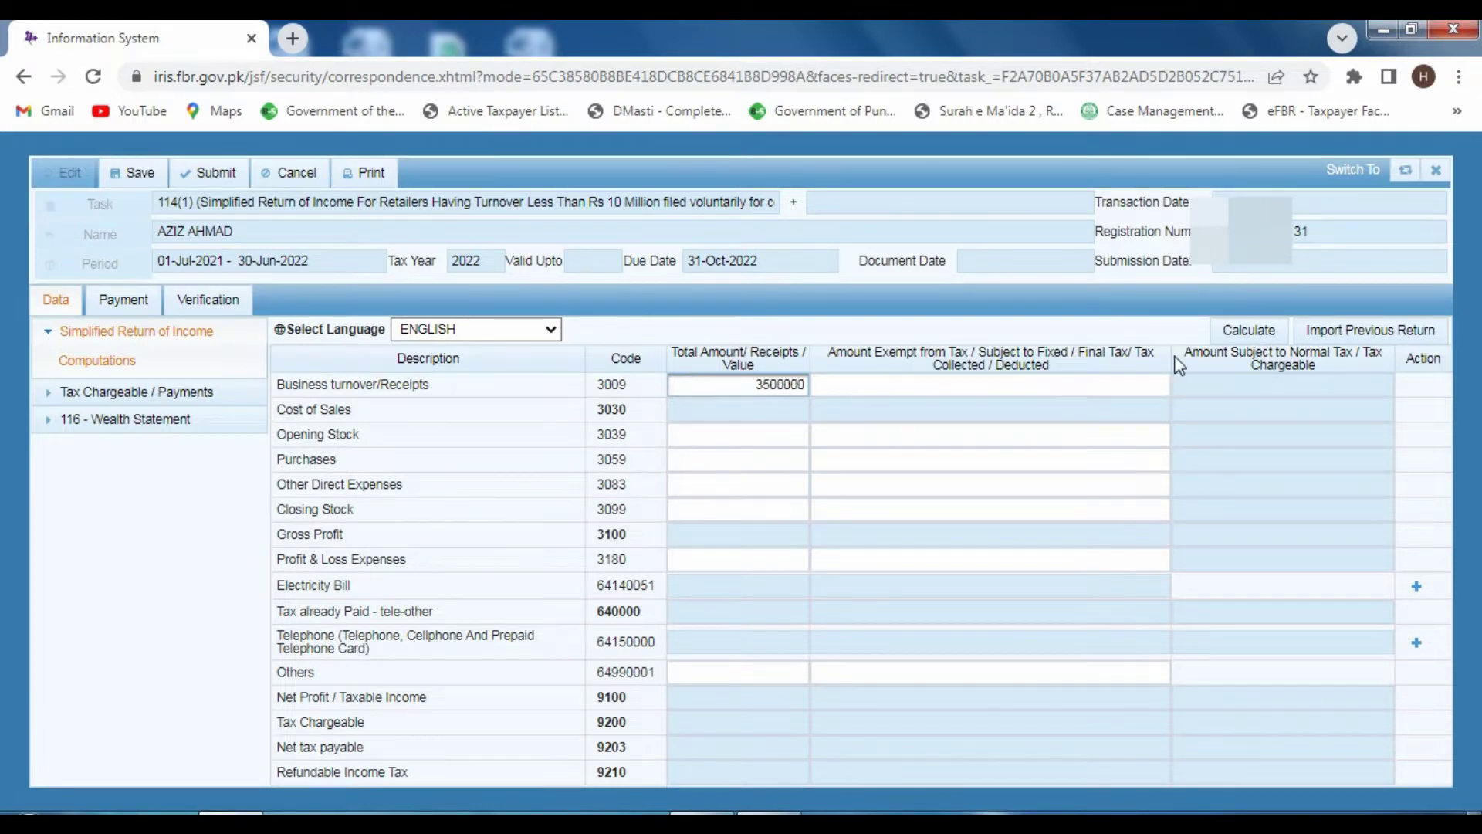
pyautogui.click(1235, 336)
pyautogui.click(1235, 336)
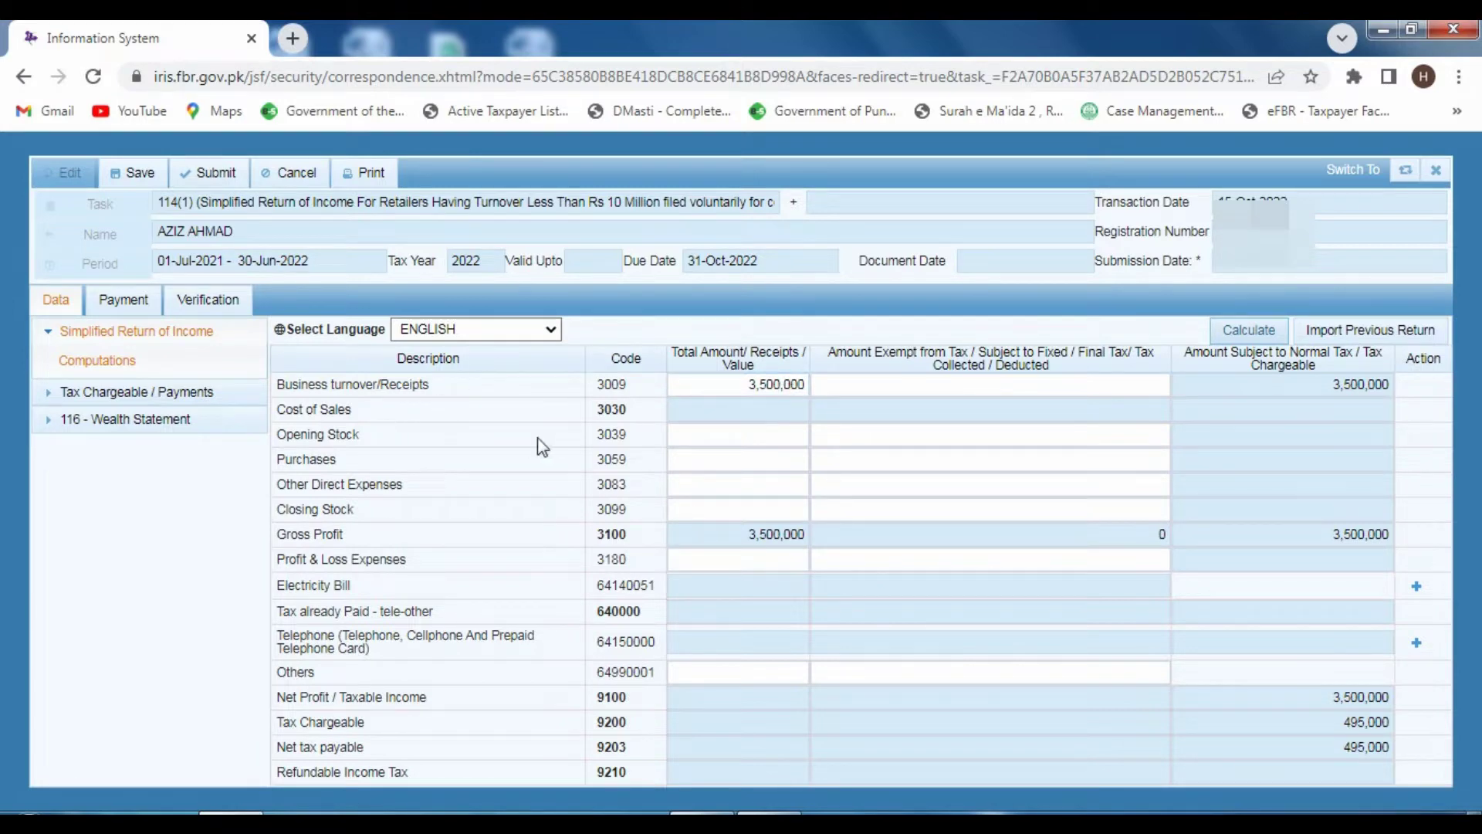
pyautogui.click(751, 434)
# - Enter 0 as opening stock (3039) and recalculate
pyautogui.click(876, 446)
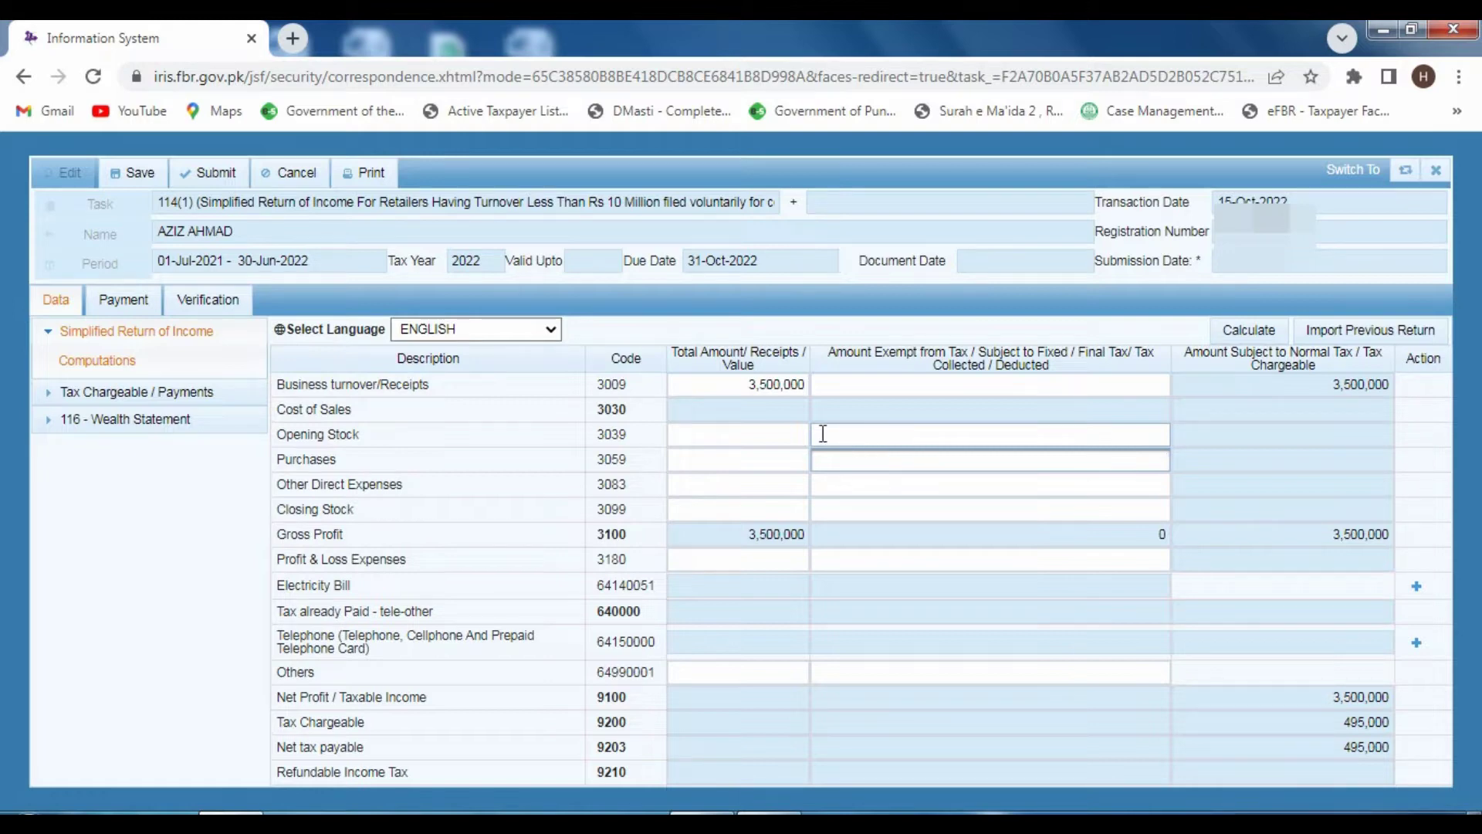
pyautogui.click(797, 433)
pyautogui.click(824, 434)
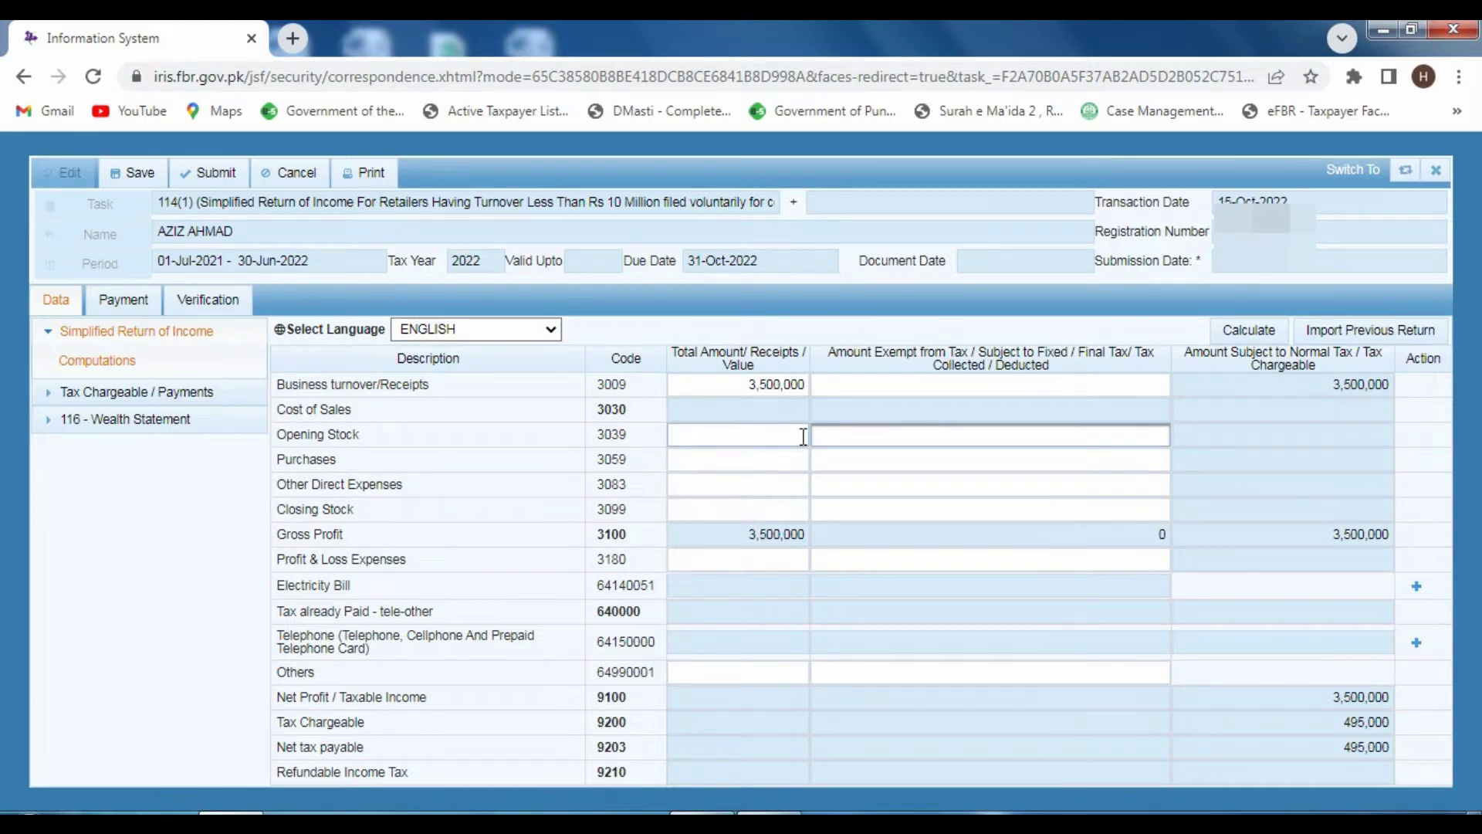
pyautogui.click(803, 436)
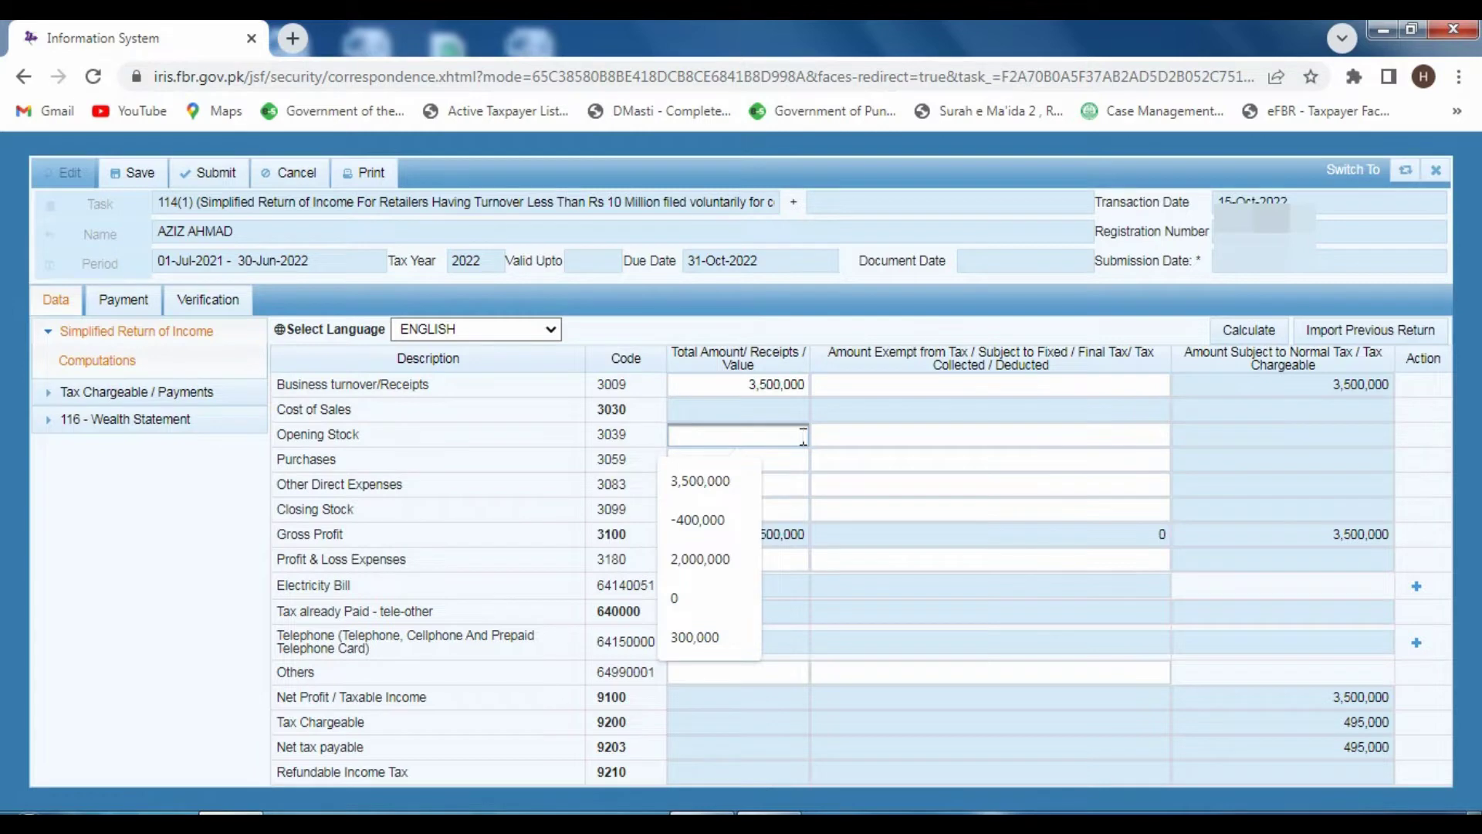
pyautogui.click(837, 439)
pyautogui.click(799, 435)
pyautogui.click(793, 429)
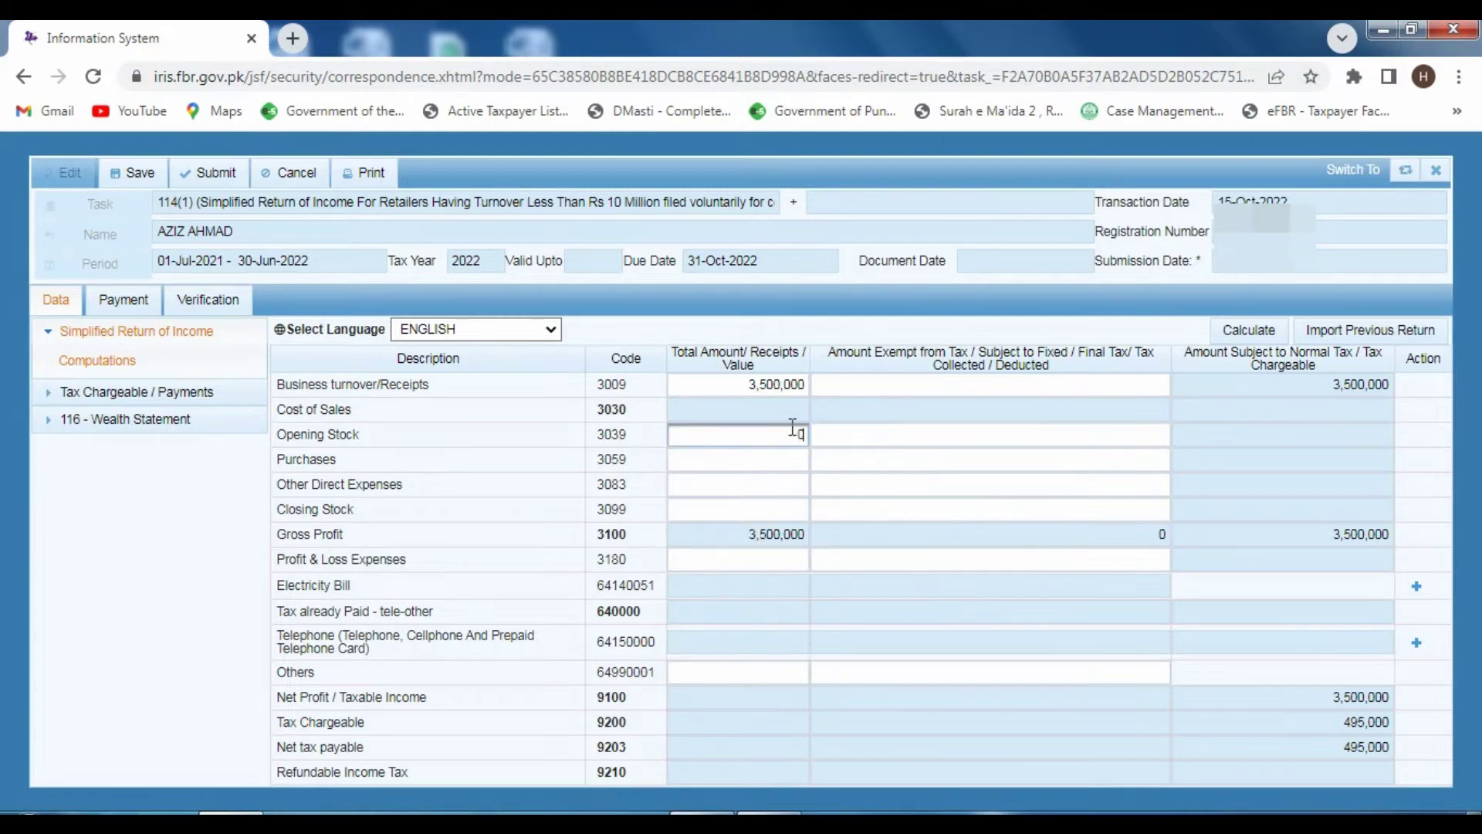
pyautogui.write('0')
pyautogui.click(1240, 338)
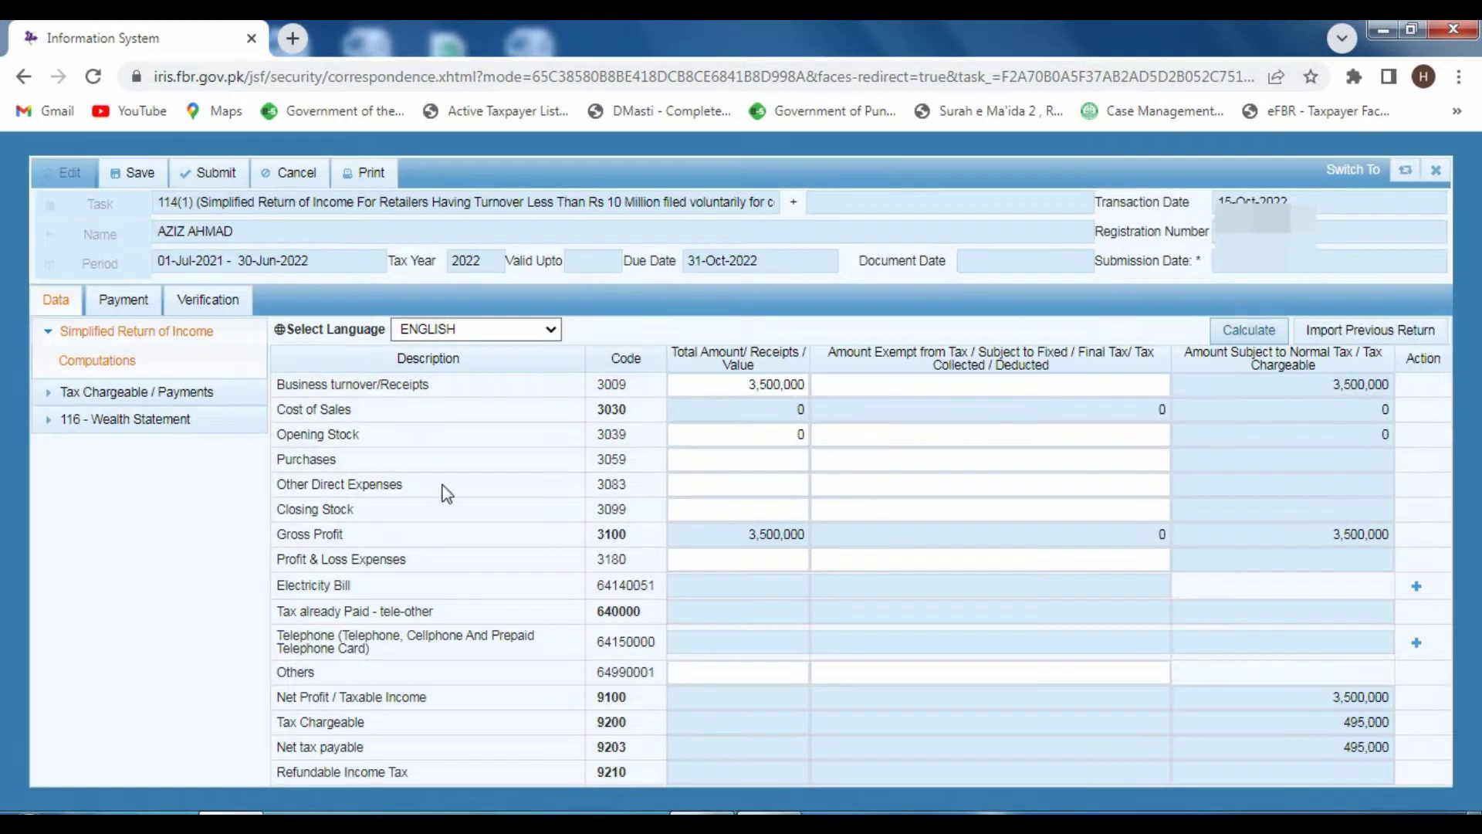
pyautogui.click(793, 435)
# - Enter 2,000,000 as purchases (3059) and recalculate, giving gross profit 1,500,000
pyautogui.click(742, 453)
pyautogui.click(739, 454)
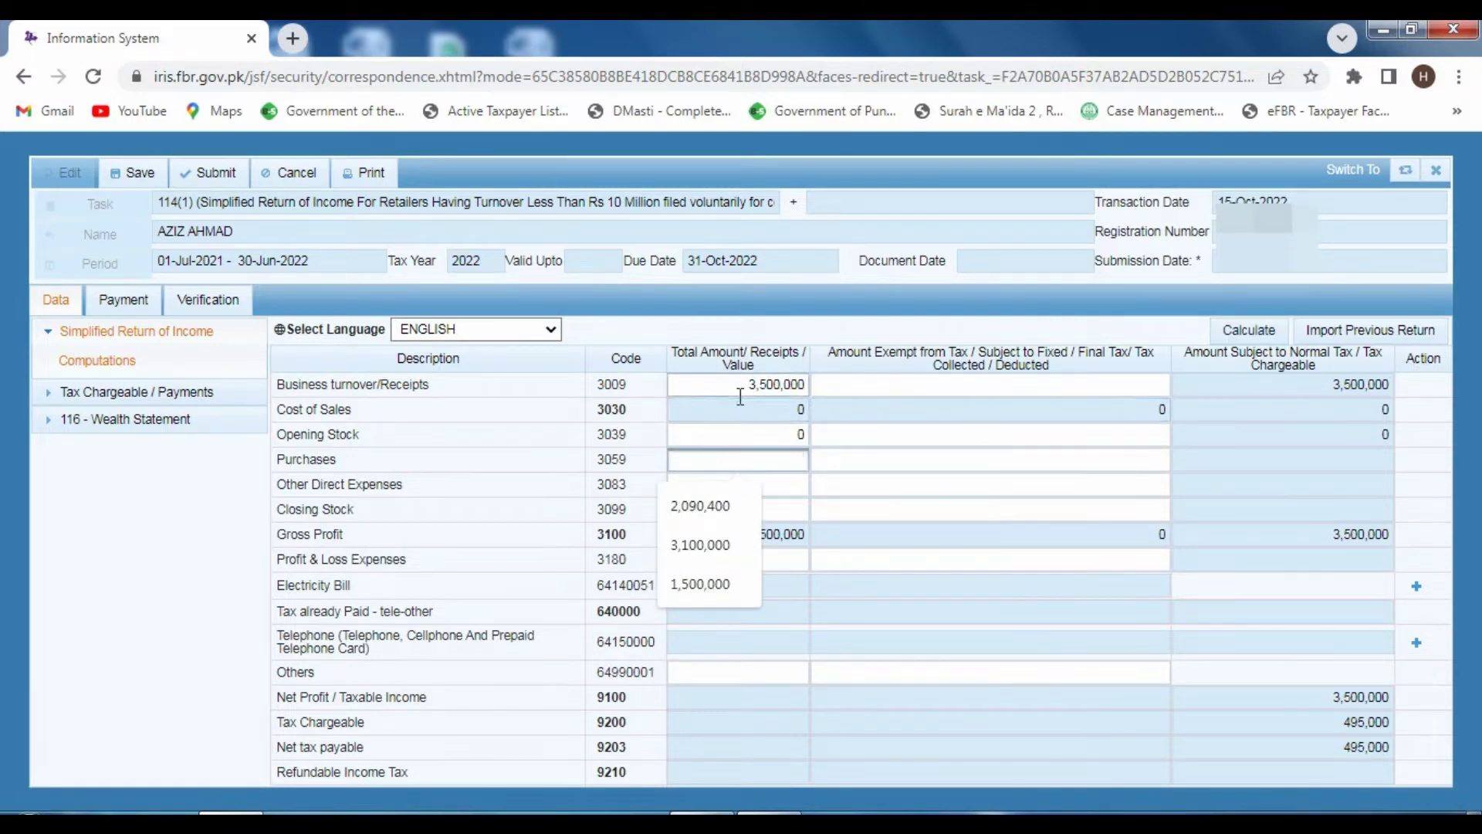
pyautogui.click(794, 461)
pyautogui.click(793, 461)
pyautogui.write('2000000')
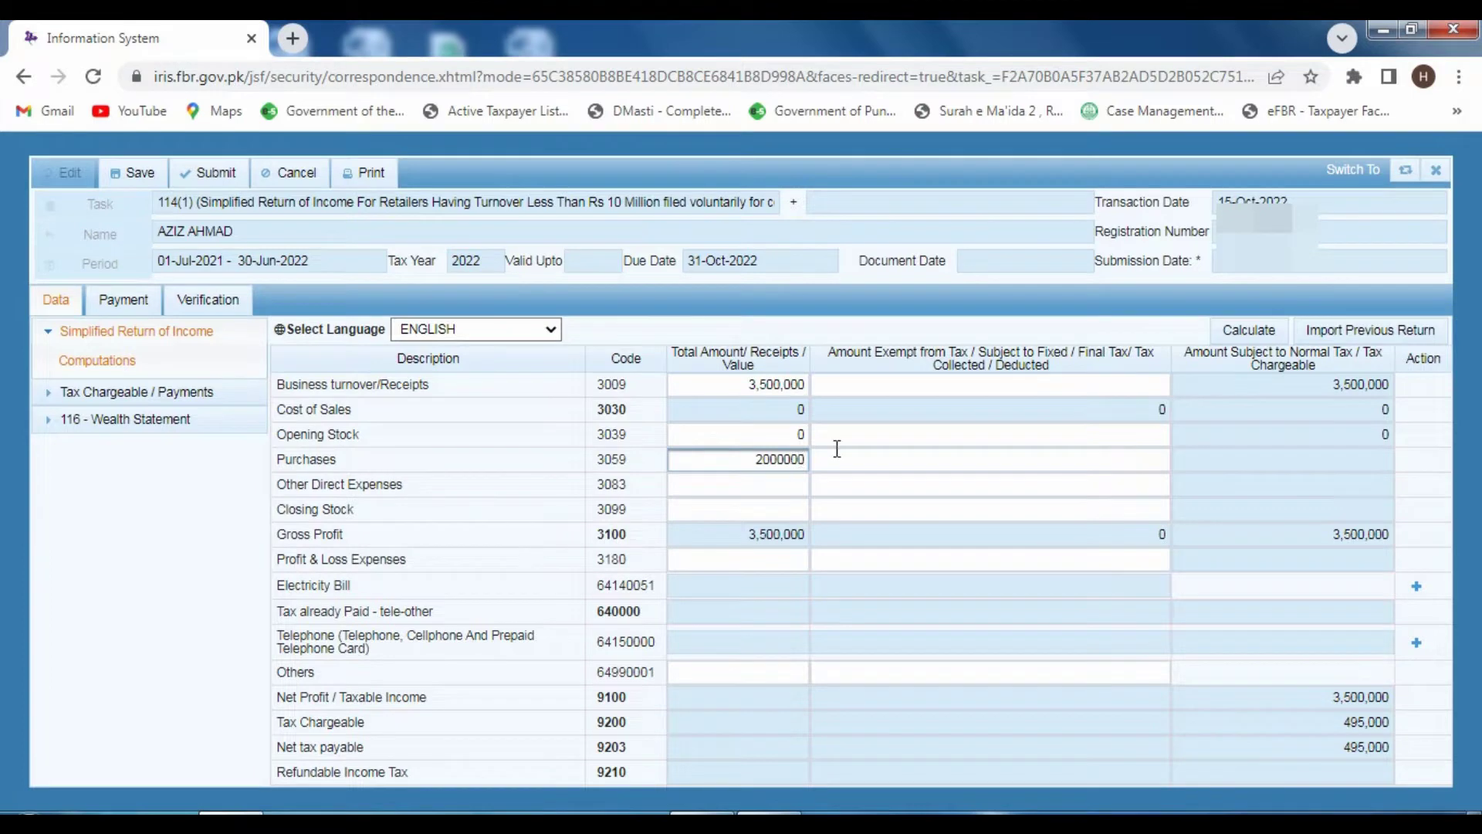
pyautogui.click(1220, 330)
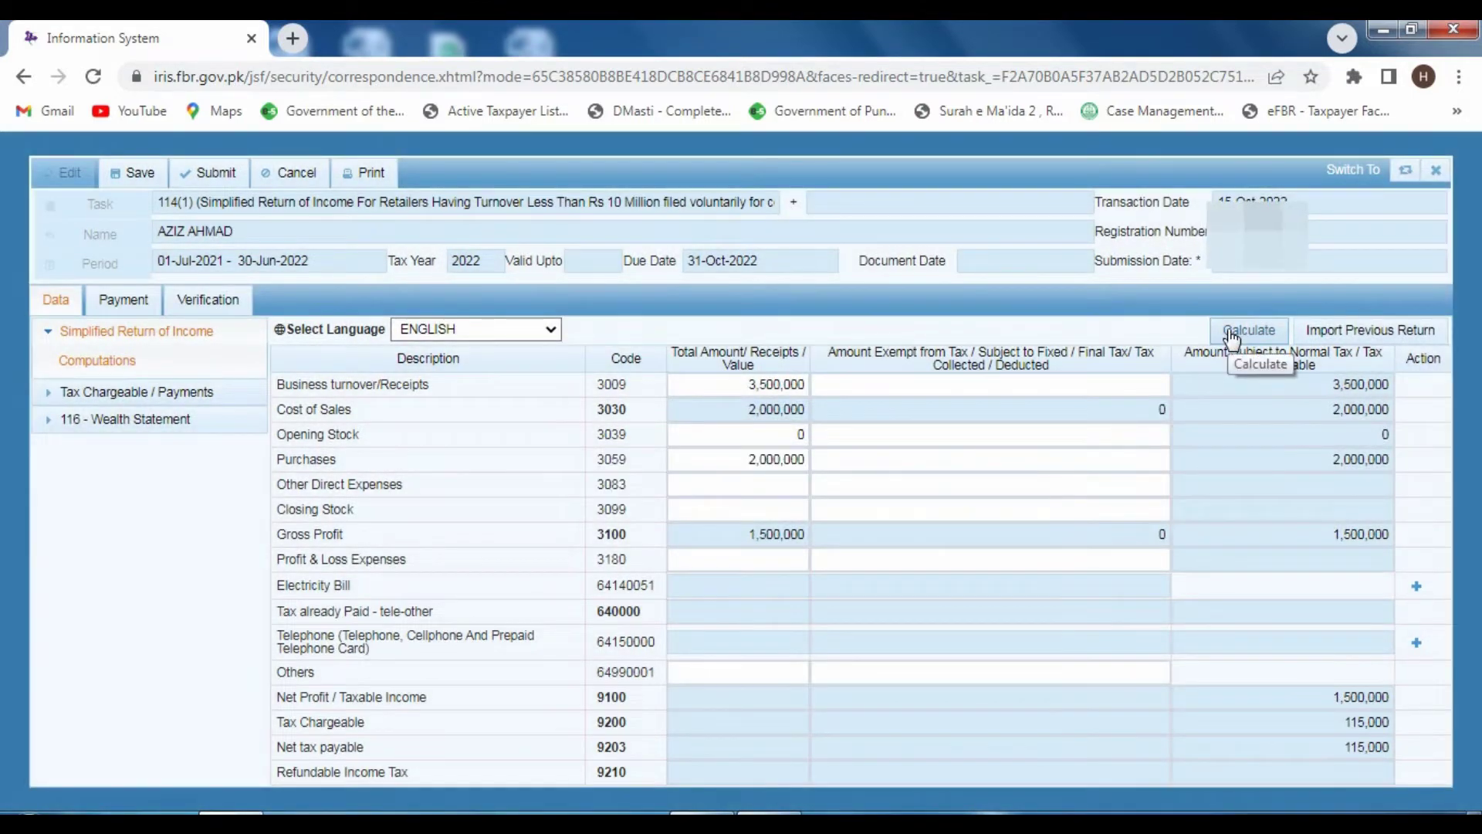
pyautogui.moveTo(277, 484); pyautogui.dragTo(423, 498)
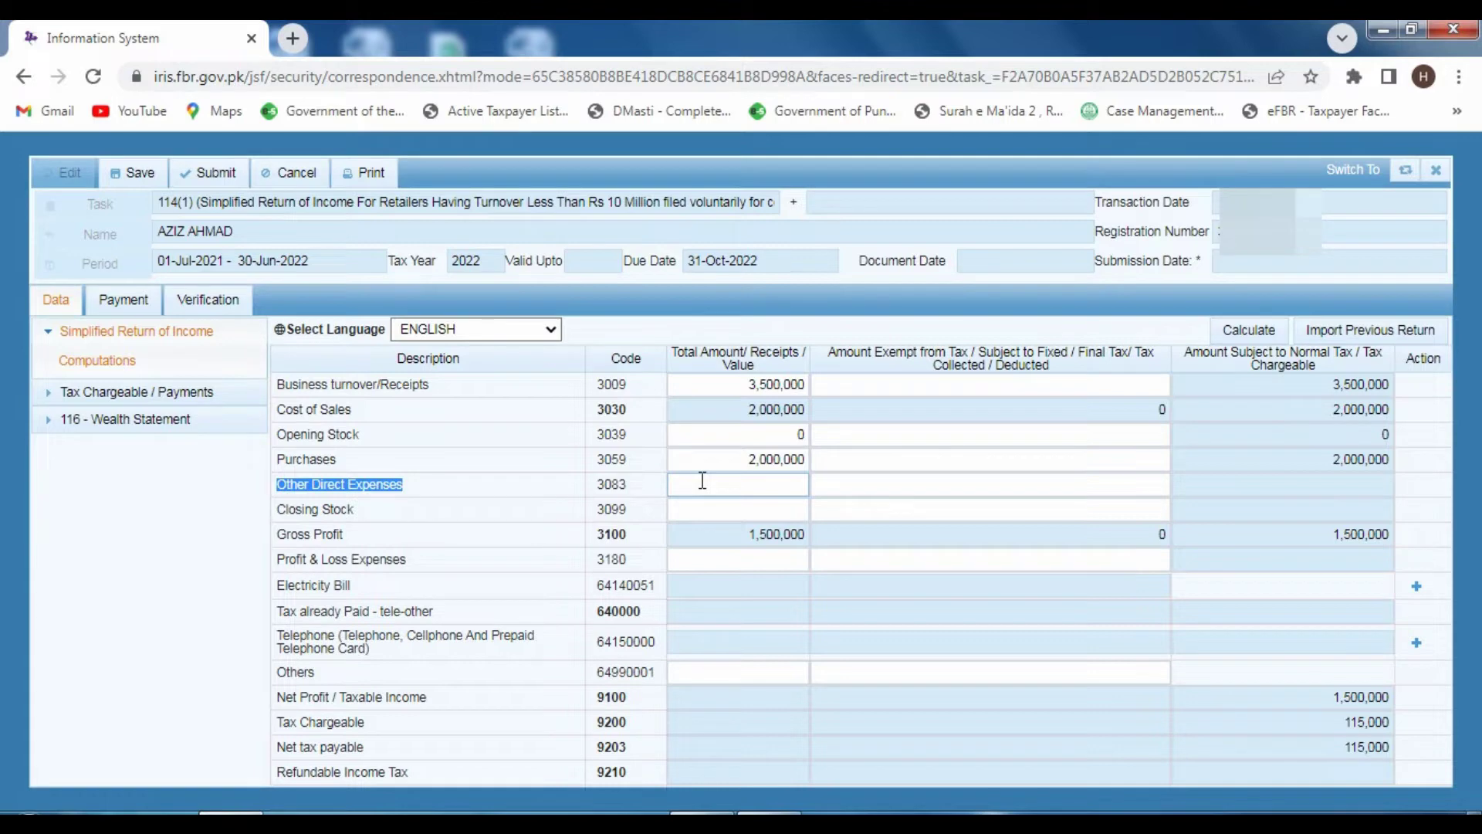
# - Enter 300,000 in Other Direct Expenses (3083) and recalculate, cutting tax to 70,000
pyautogui.click(753, 486)
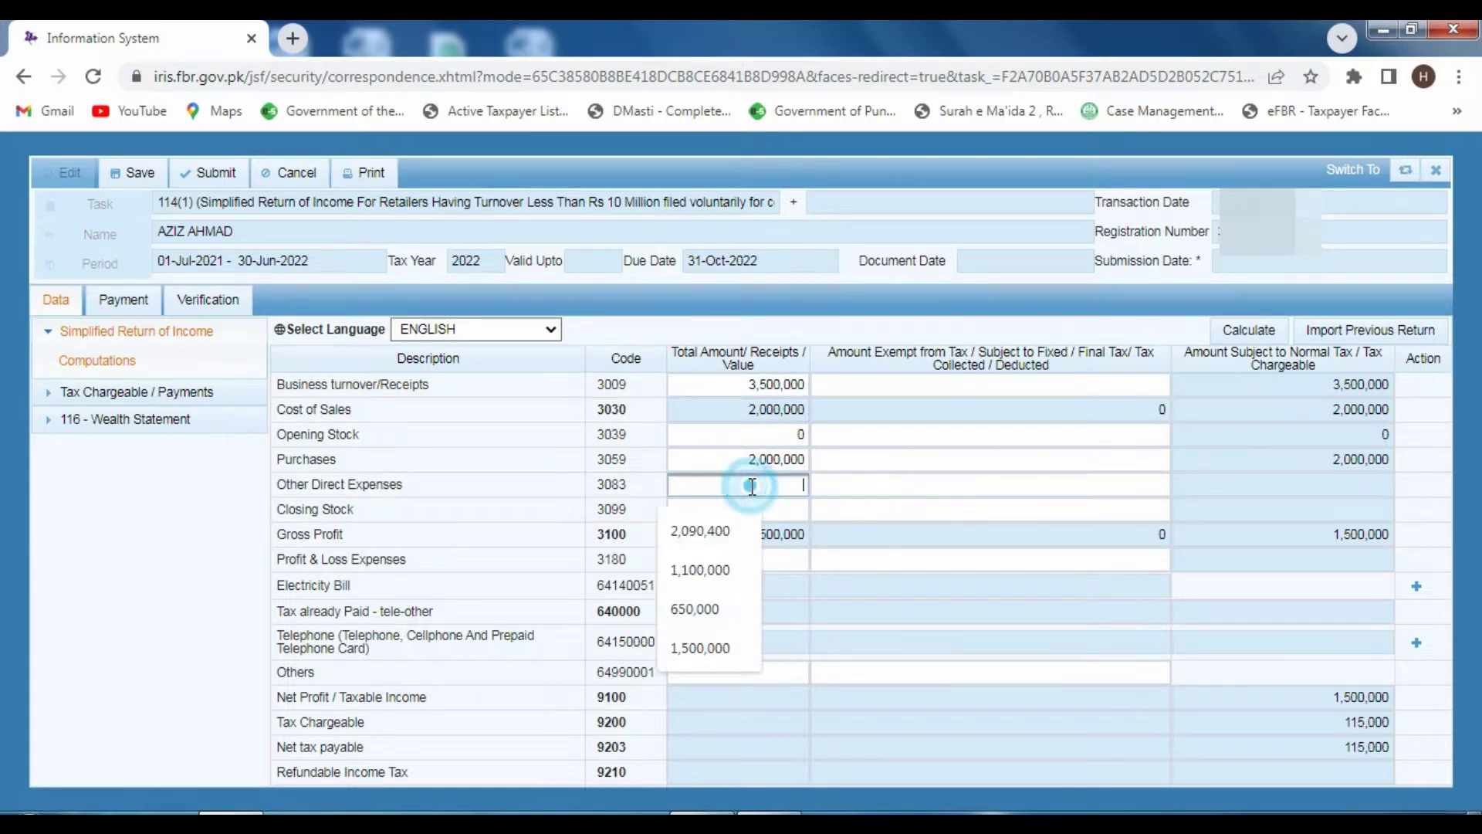
pyautogui.write('300000')
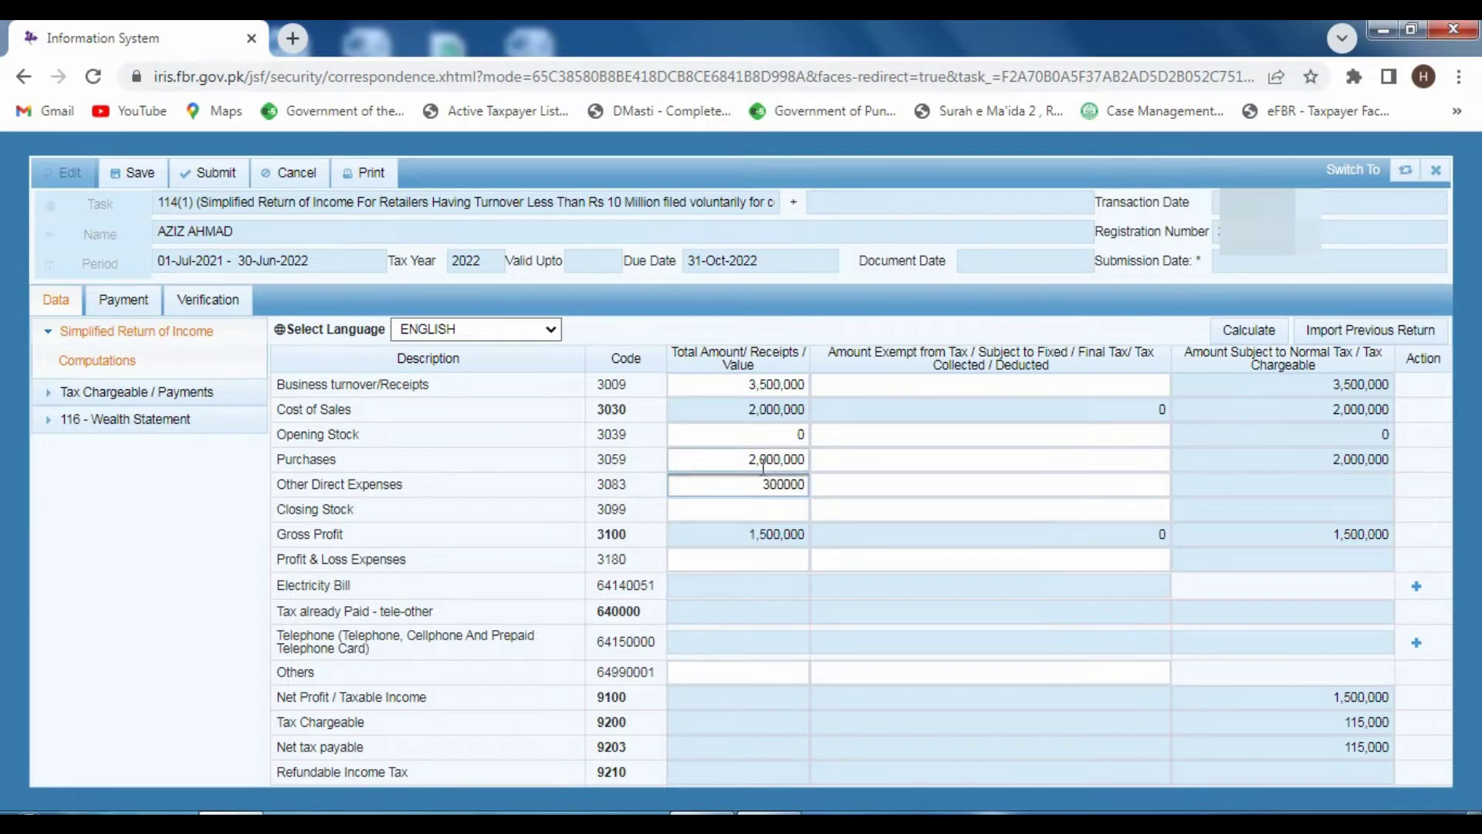
pyautogui.click(1233, 332)
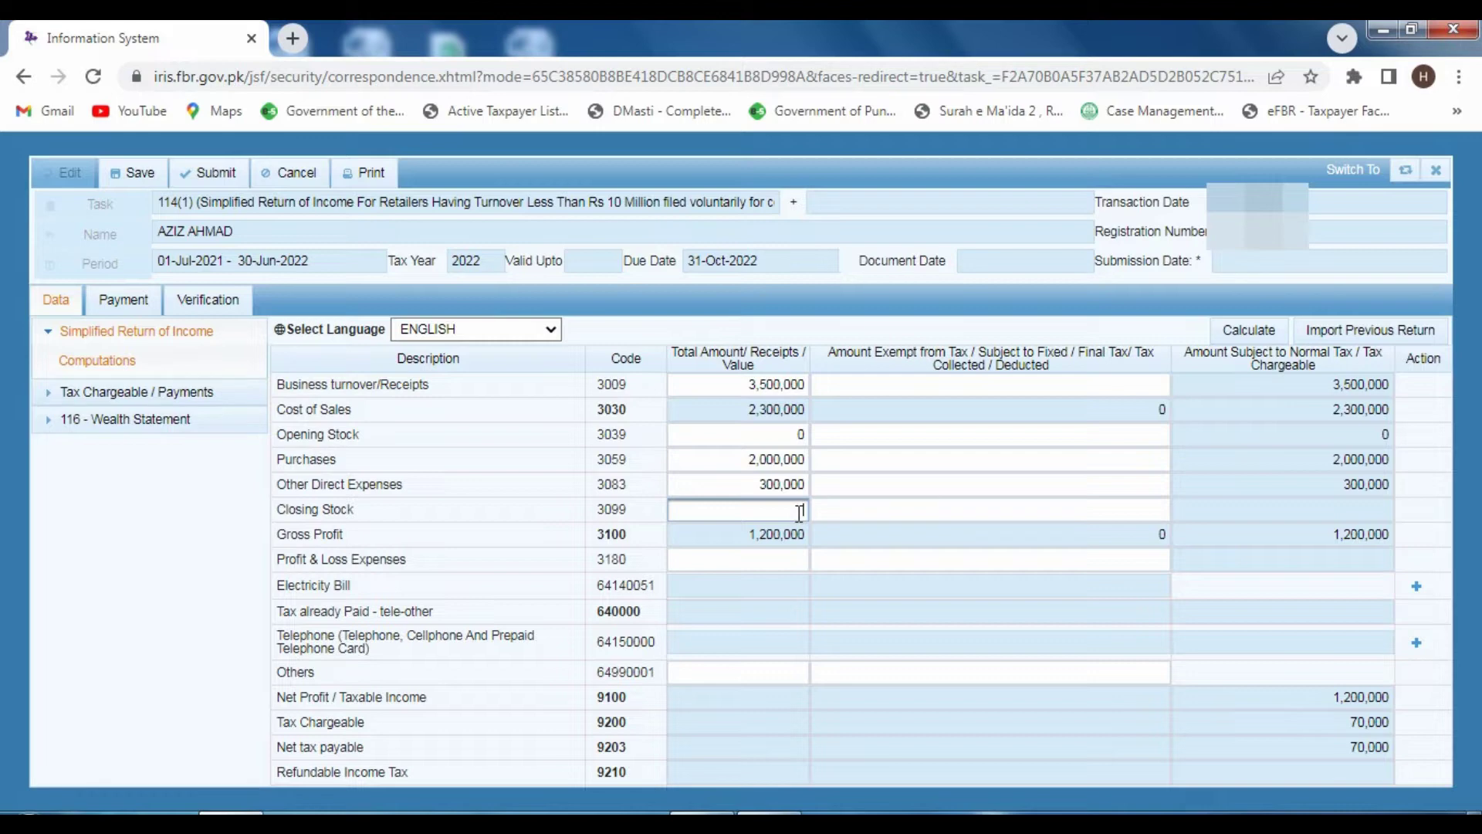
# - Enter 500,000 as closing stock (3099) and recalculate, giving cost of sales 1,800,000
pyautogui.write('500000')
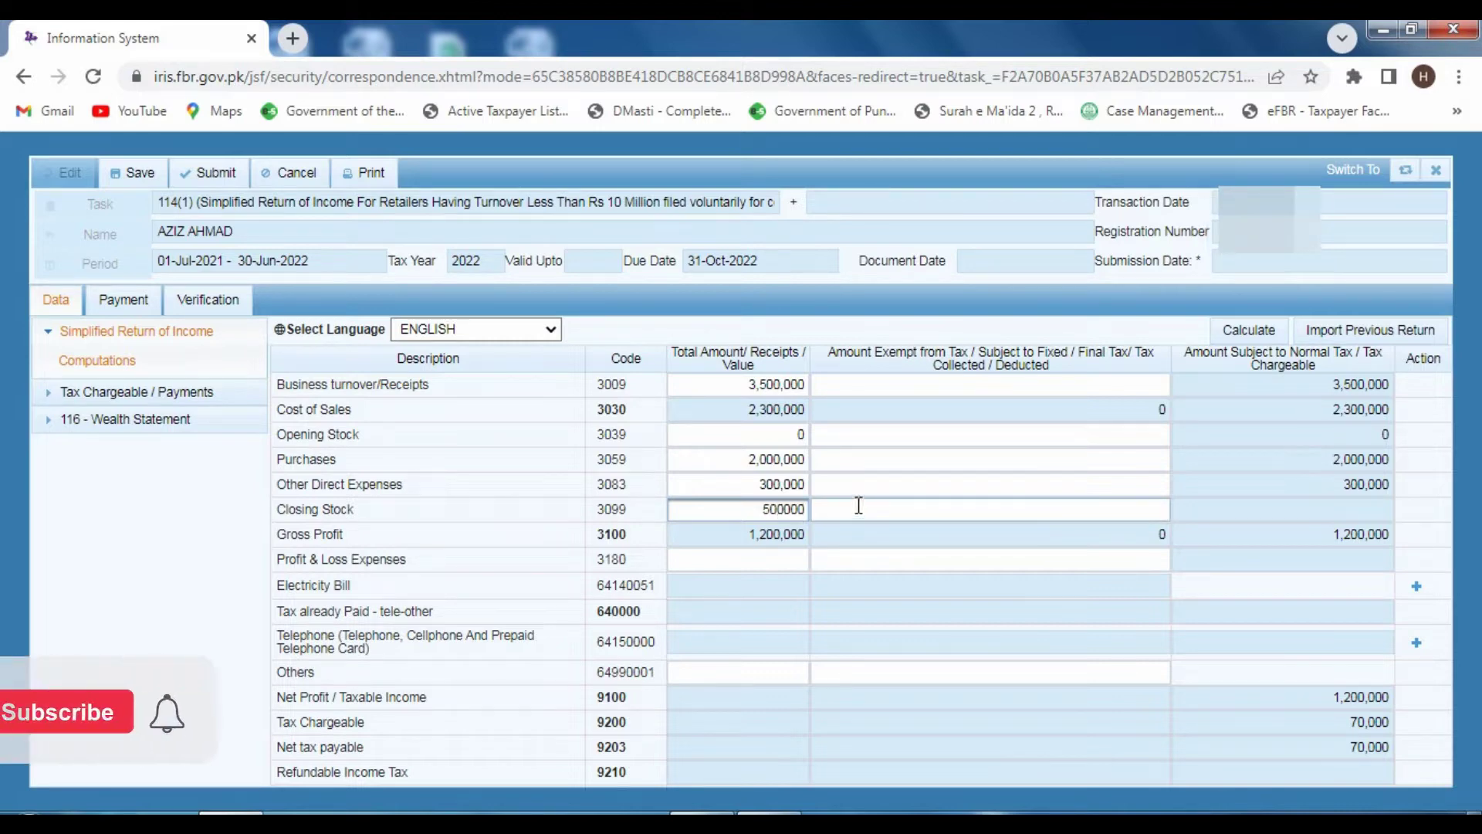
pyautogui.click(1233, 330)
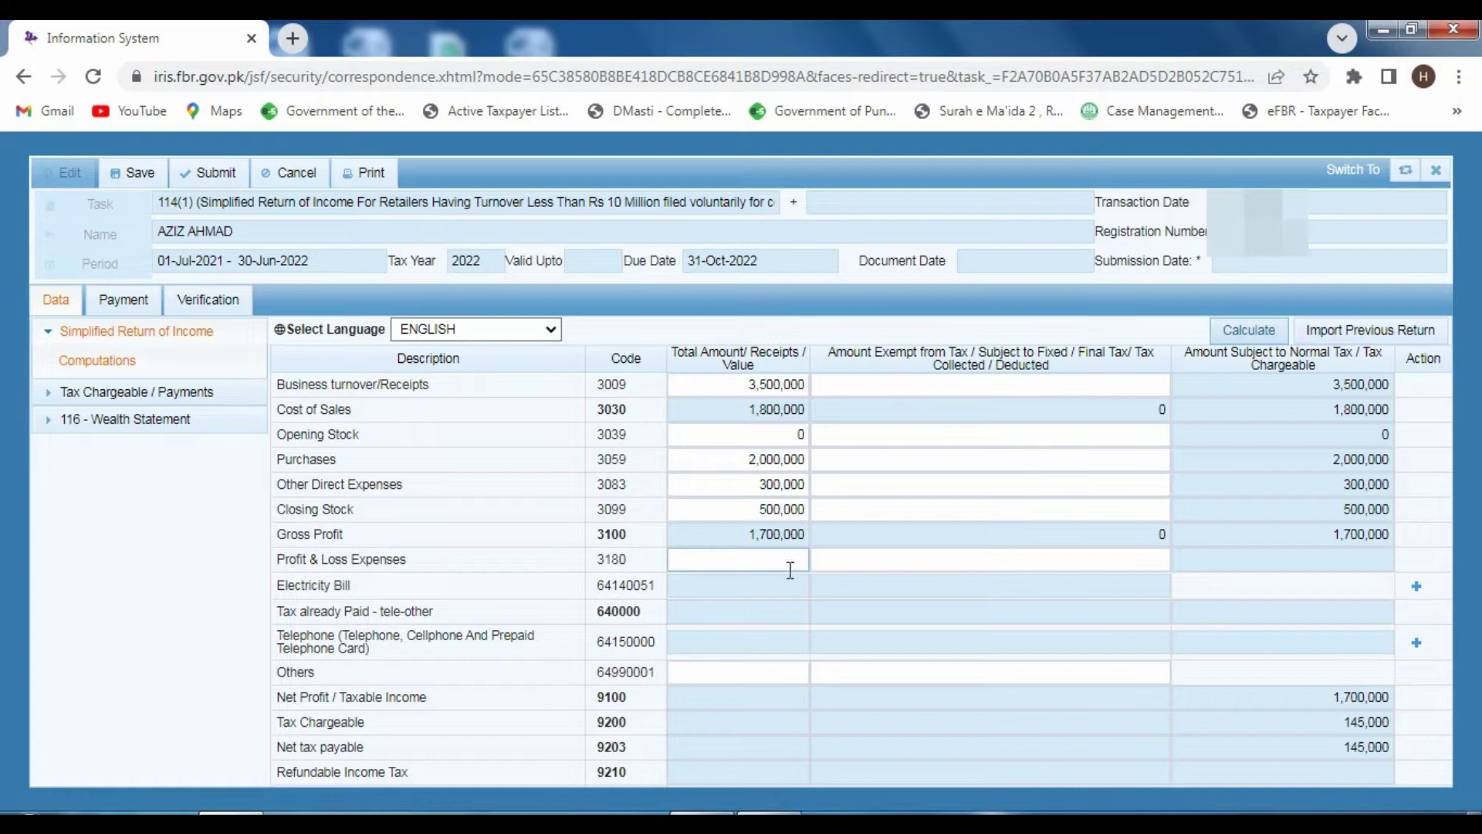
# - Enter 500,000 as profit & loss expenses and recalculate to taxable income 1,200,000
pyautogui.click(725, 562)
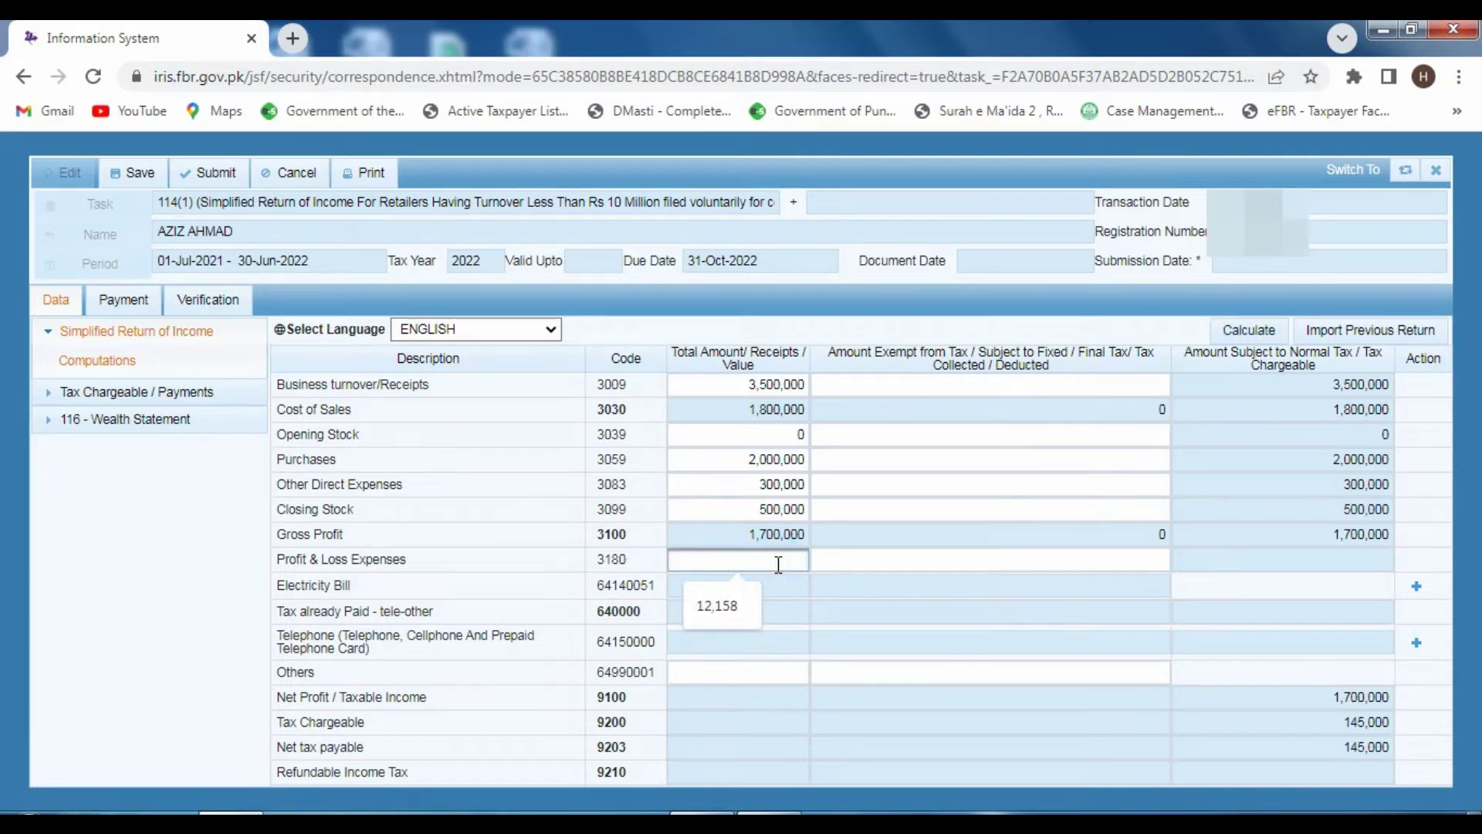
pyautogui.write('50000')
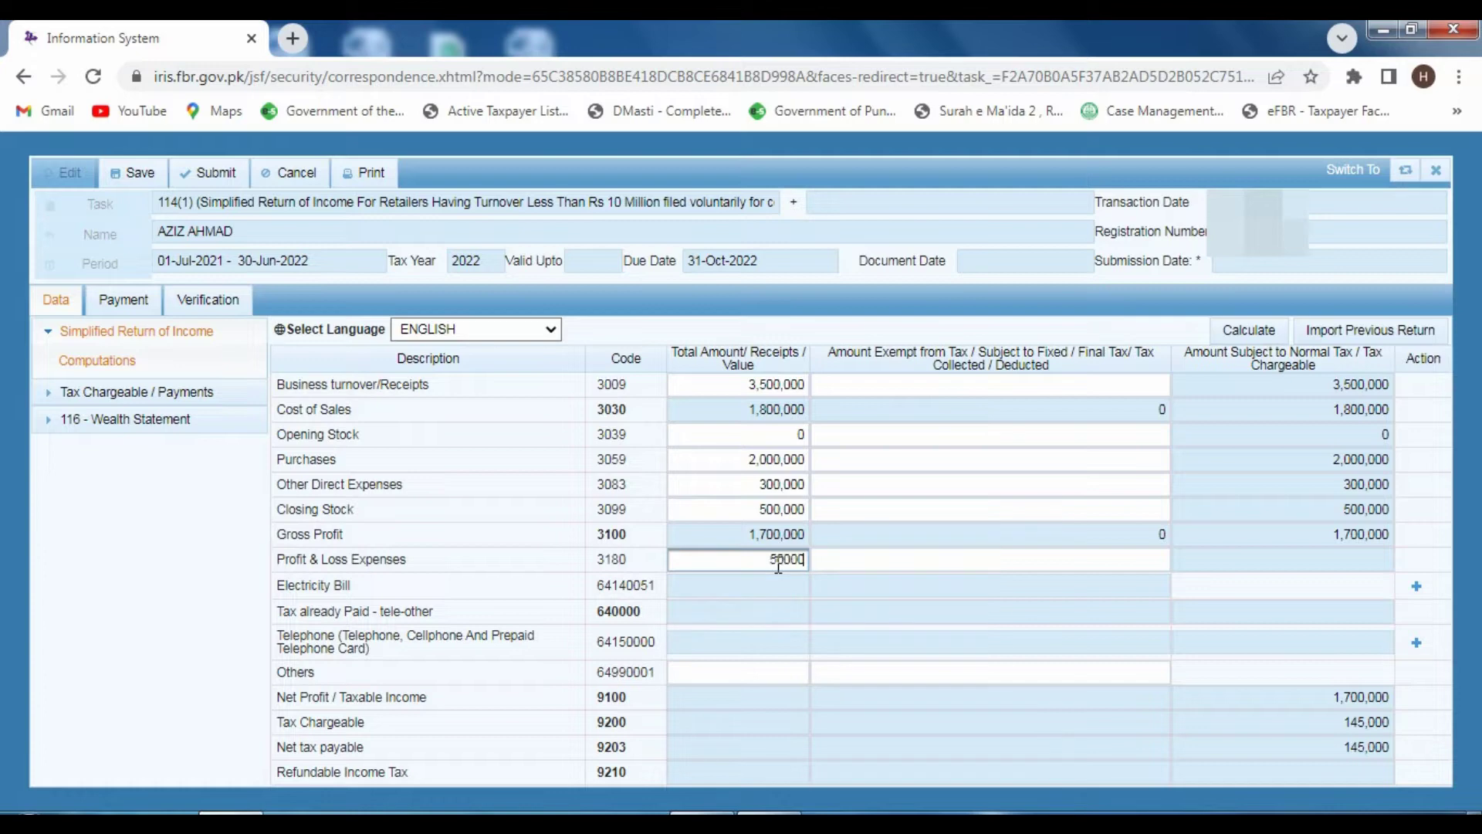
pyautogui.write('0')
pyautogui.click(1238, 330)
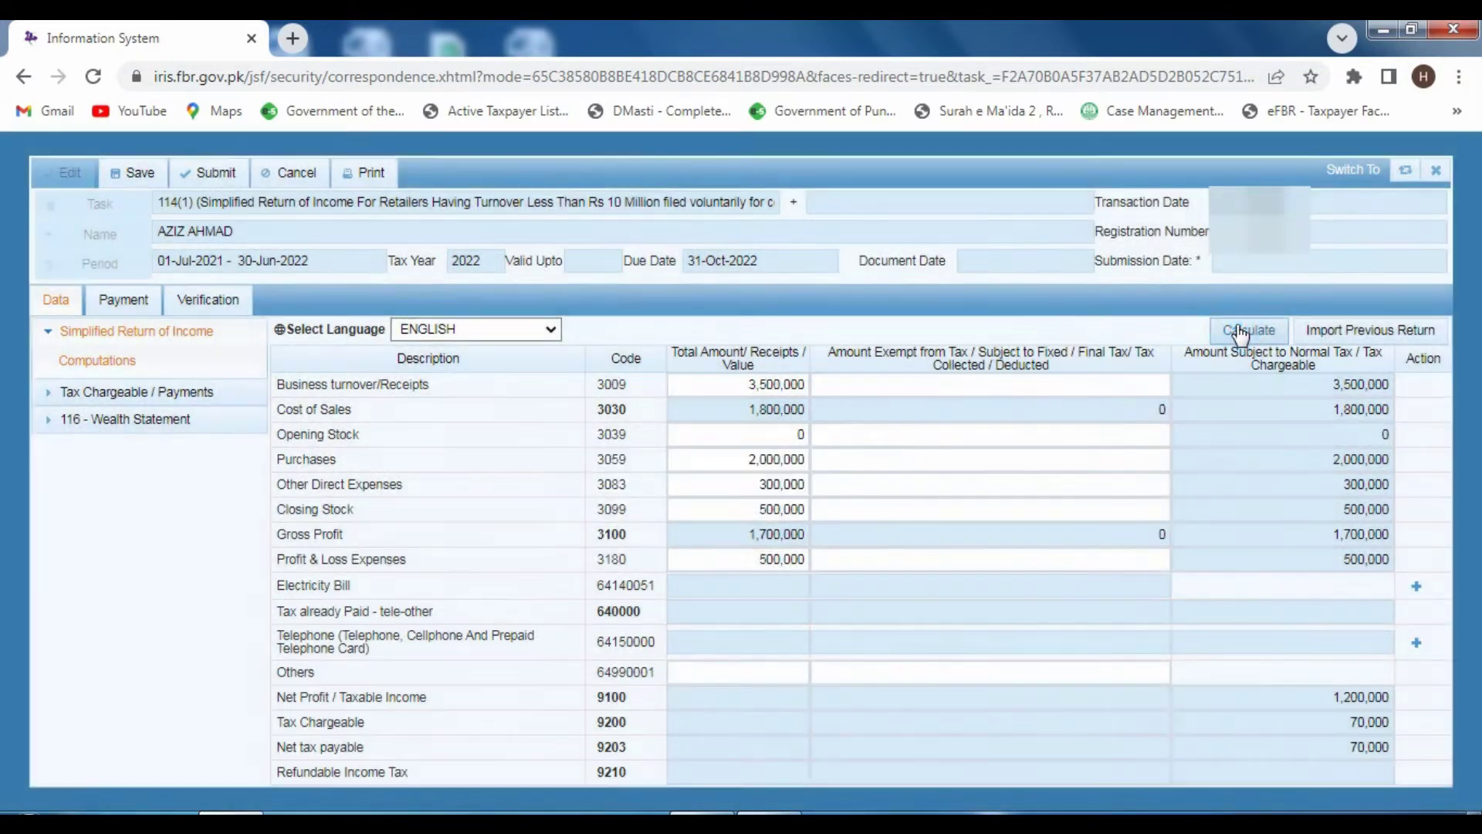
pyautogui.click(1236, 325)
pyautogui.click(1234, 327)
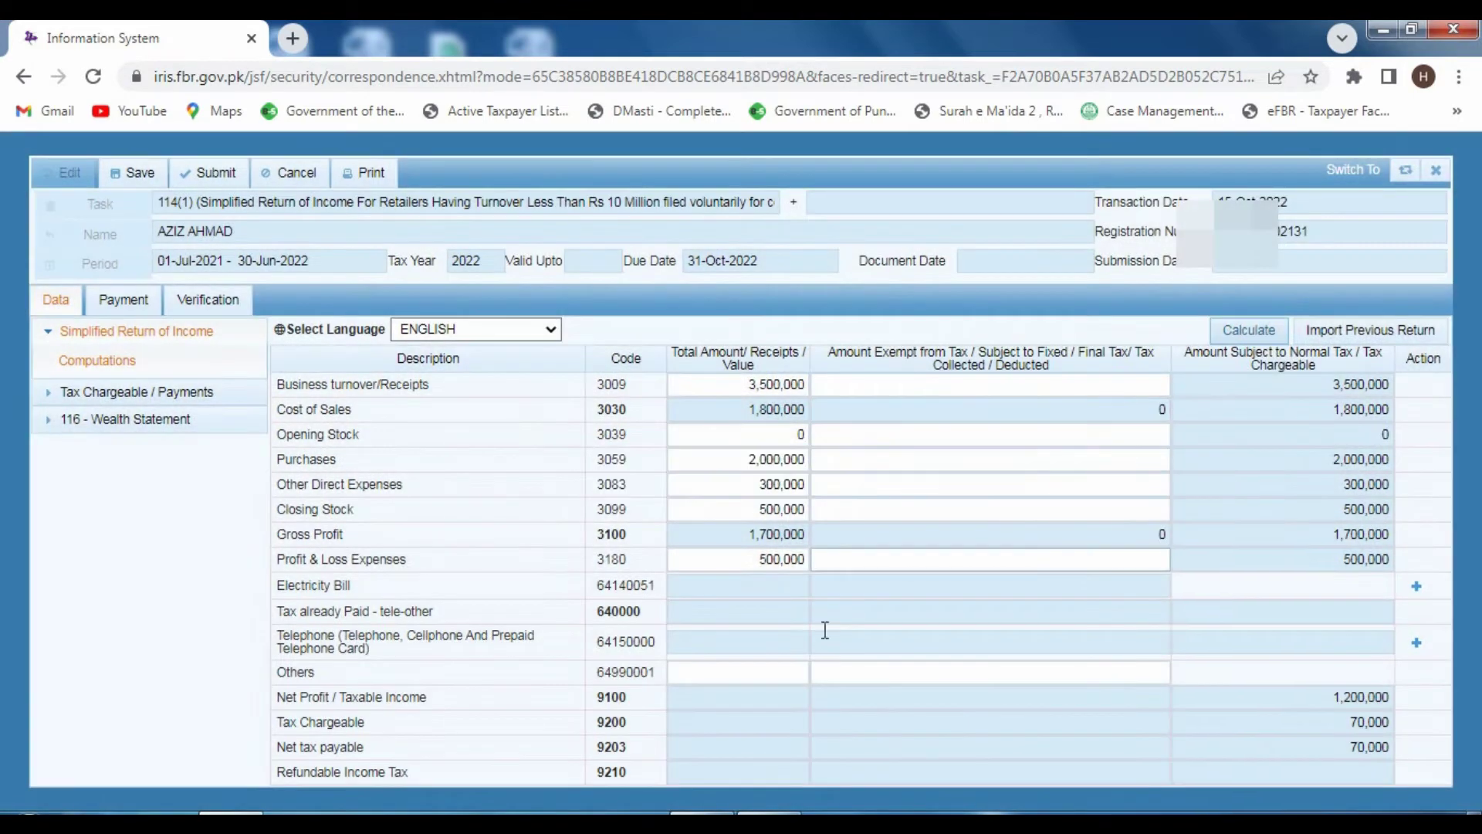
# - Add a Lesco electricity bill with its consumer reference, amount 250,000, and recalculate
pyautogui.click(1417, 589)
pyautogui.click(674, 391)
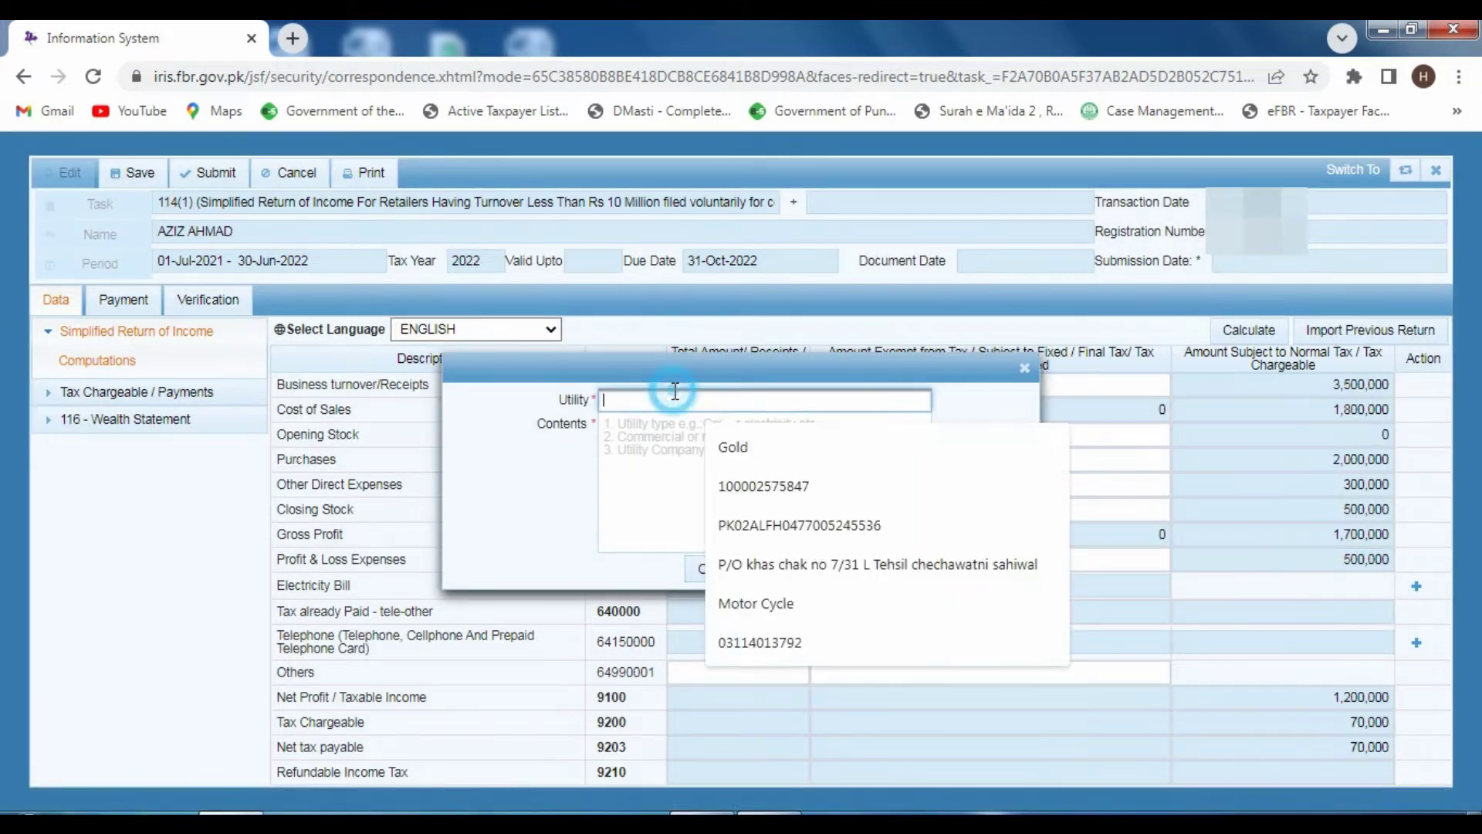
pyautogui.write('12350')
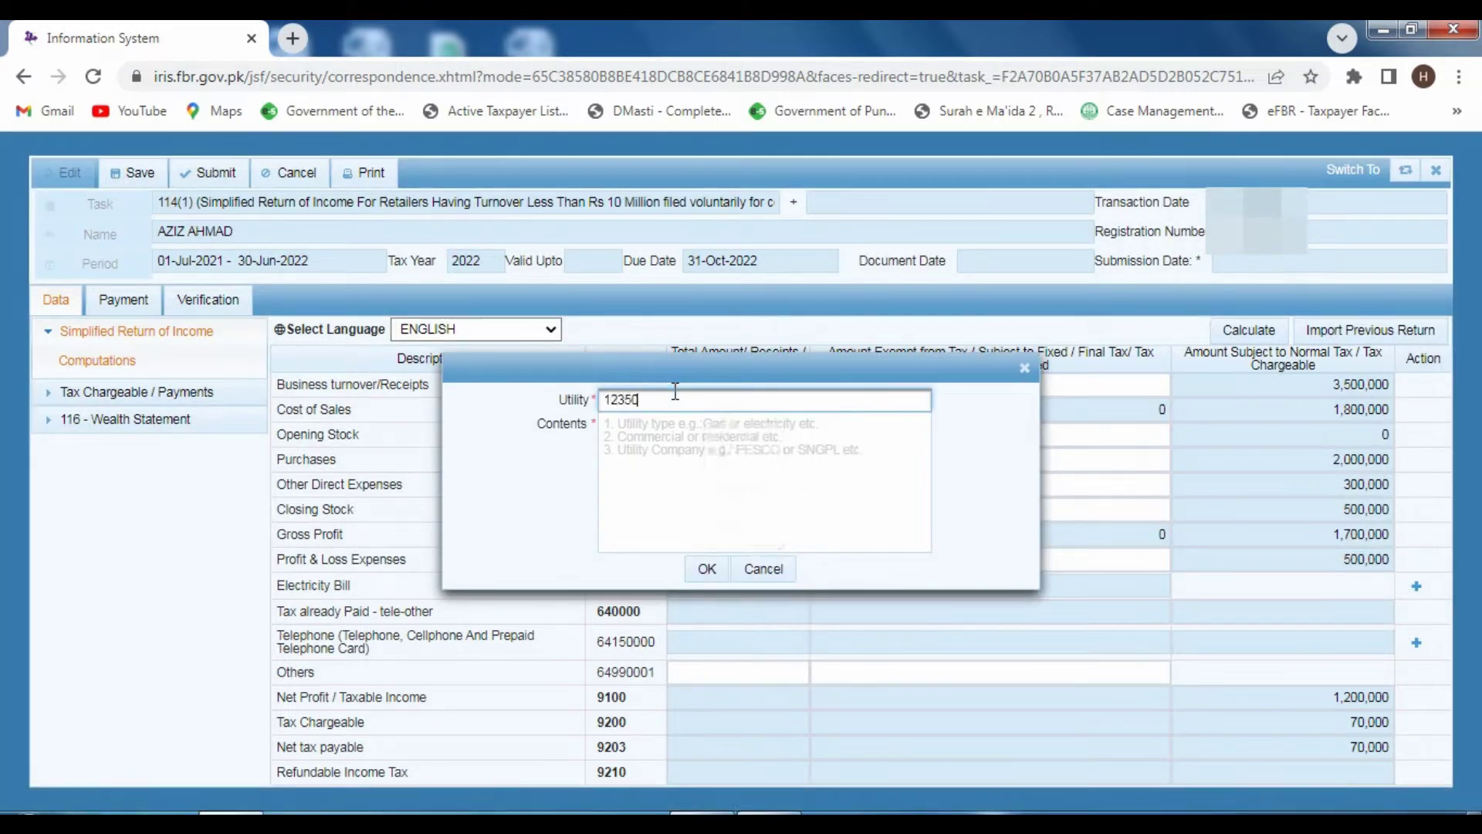
pyautogui.write('00')
pyautogui.click(661, 417)
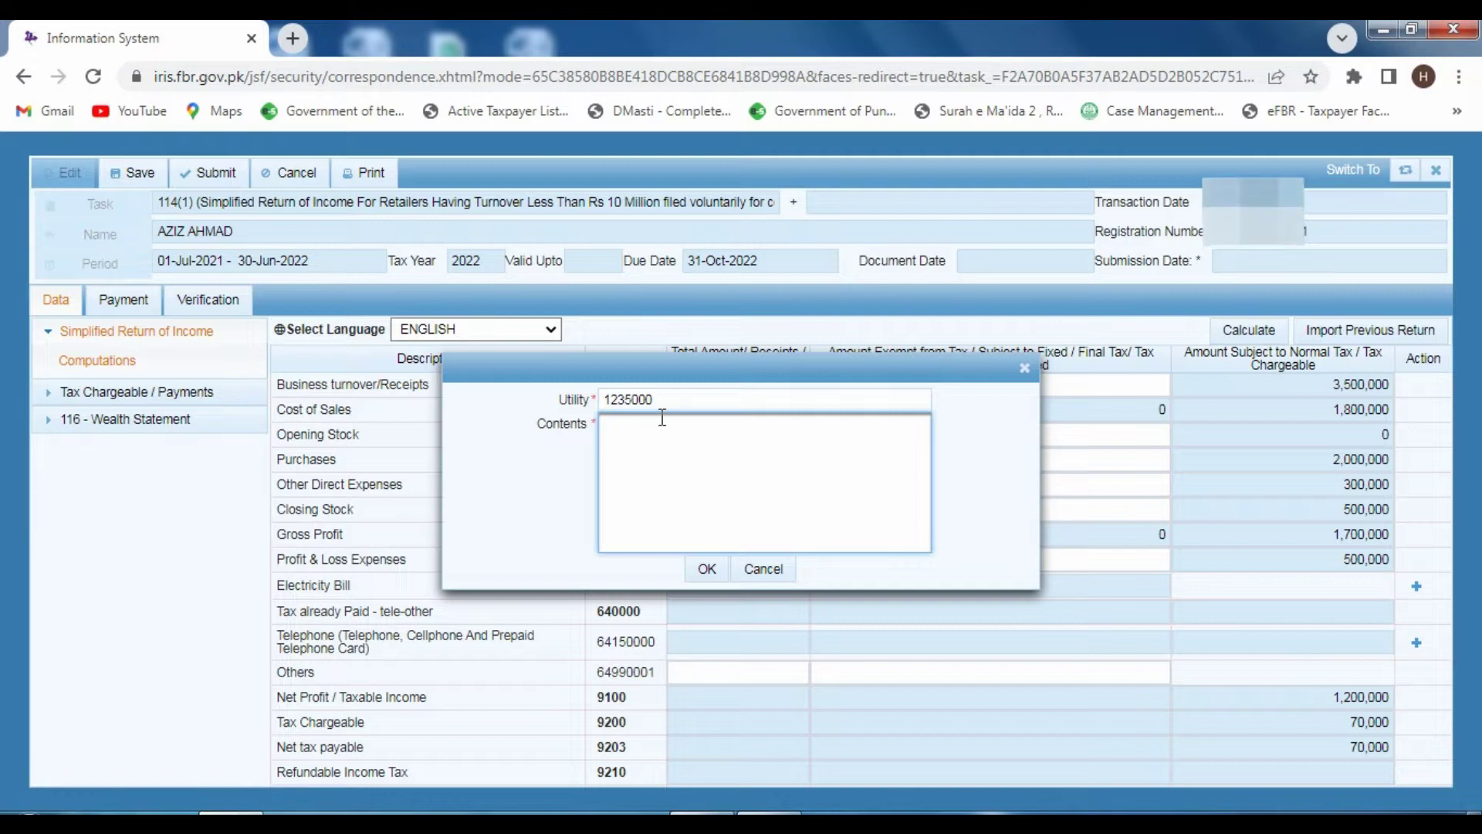
pyautogui.write('Lesco')
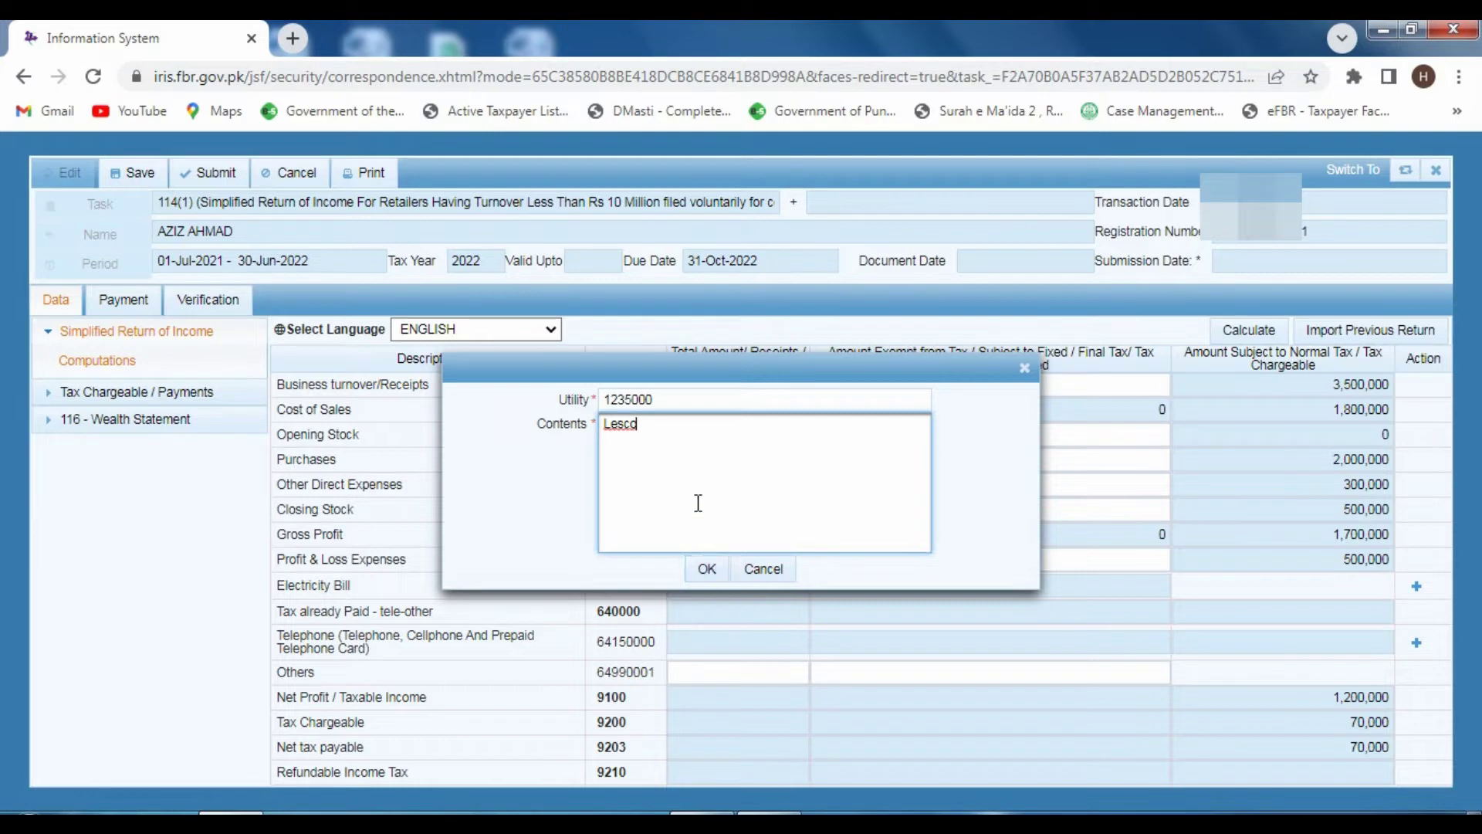
pyautogui.click(704, 569)
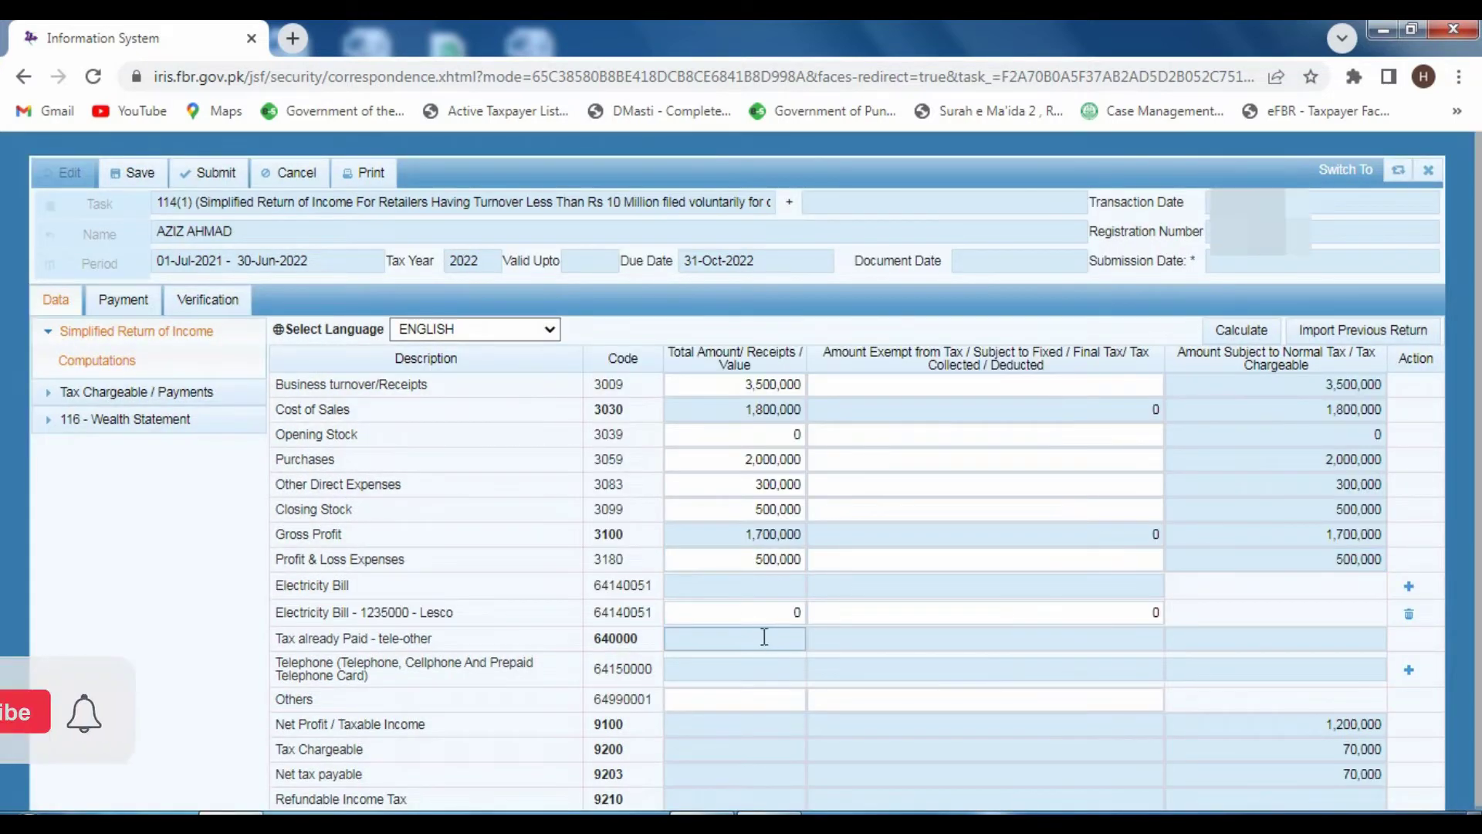
pyautogui.click(797, 615)
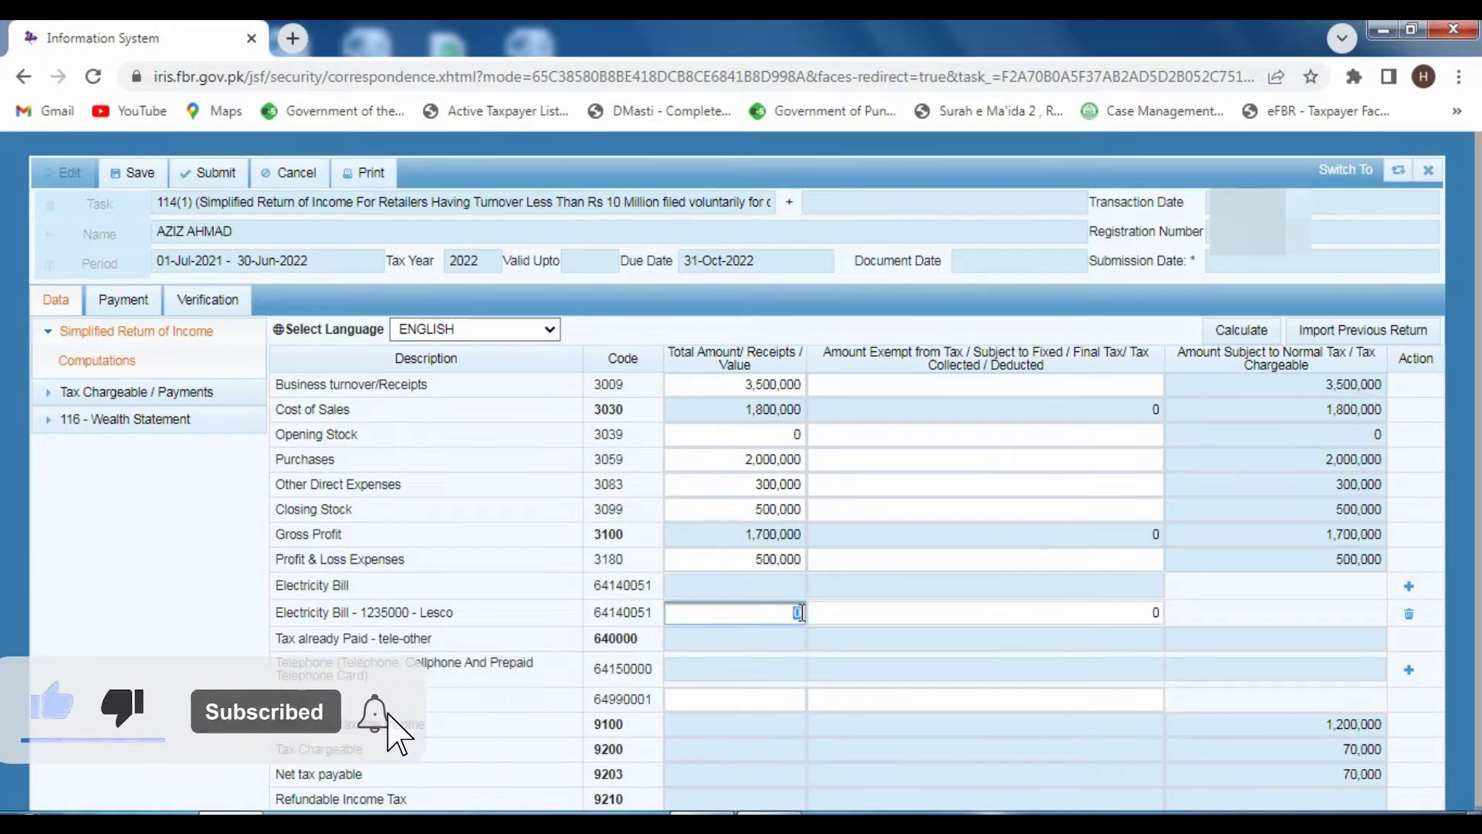
pyautogui.write('2')
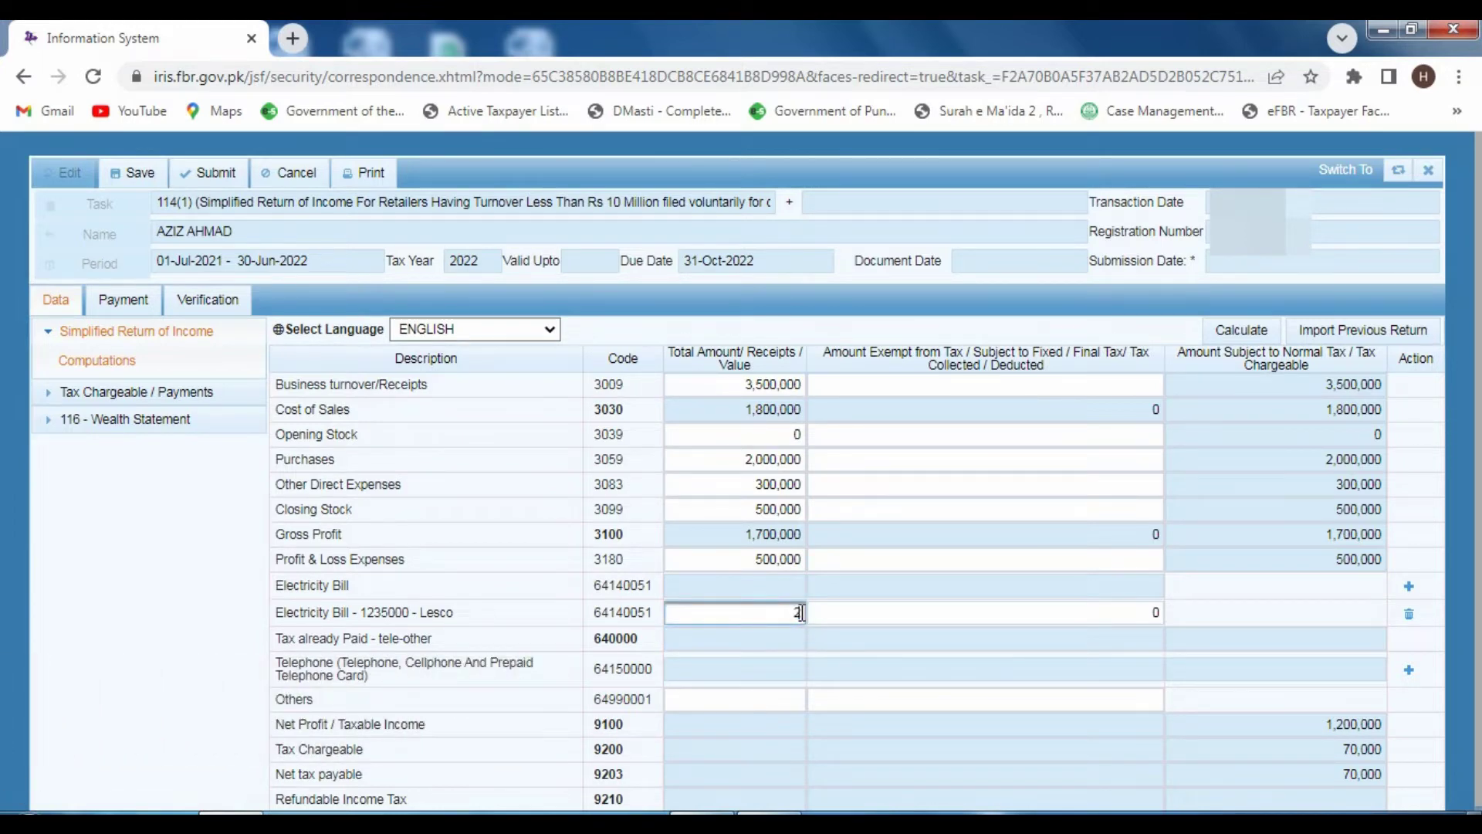
pyautogui.write('50000')
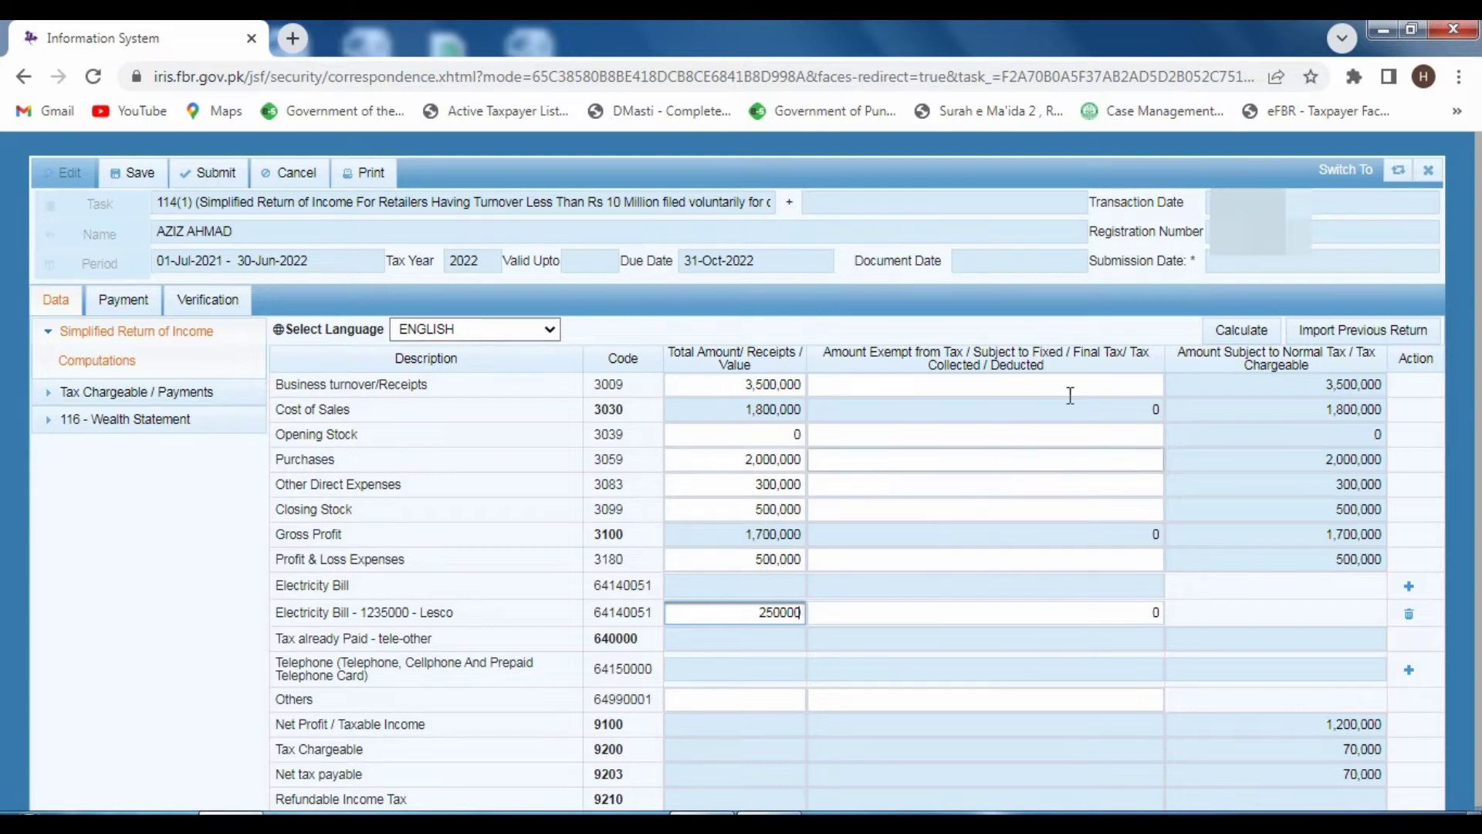
pyautogui.click(1254, 331)
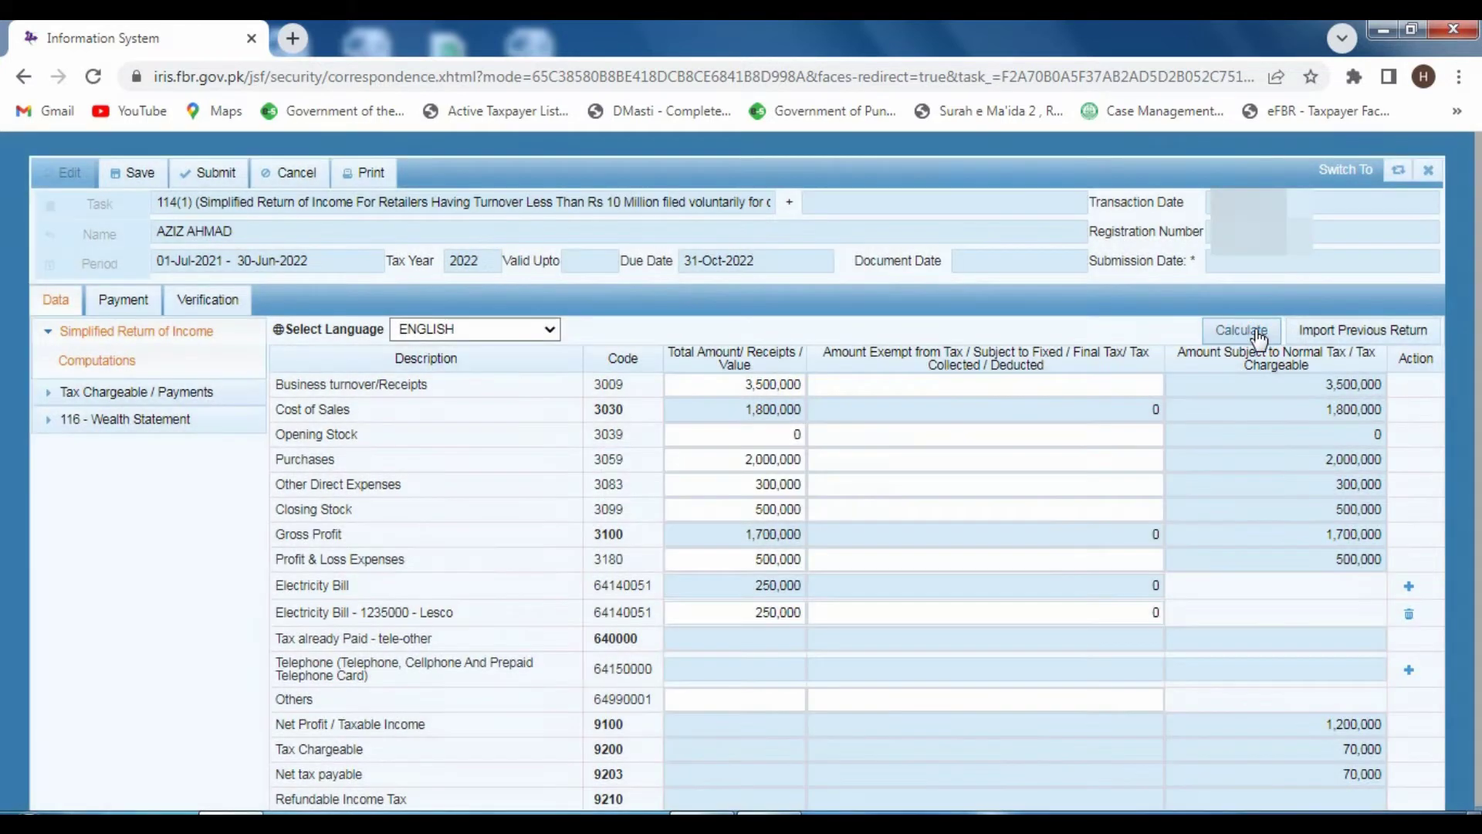
pyautogui.click(1253, 329)
# - Add a Telenor telephone bill with its reference number, amount 5,000, and recalculate
pyautogui.click(1409, 670)
pyautogui.click(683, 402)
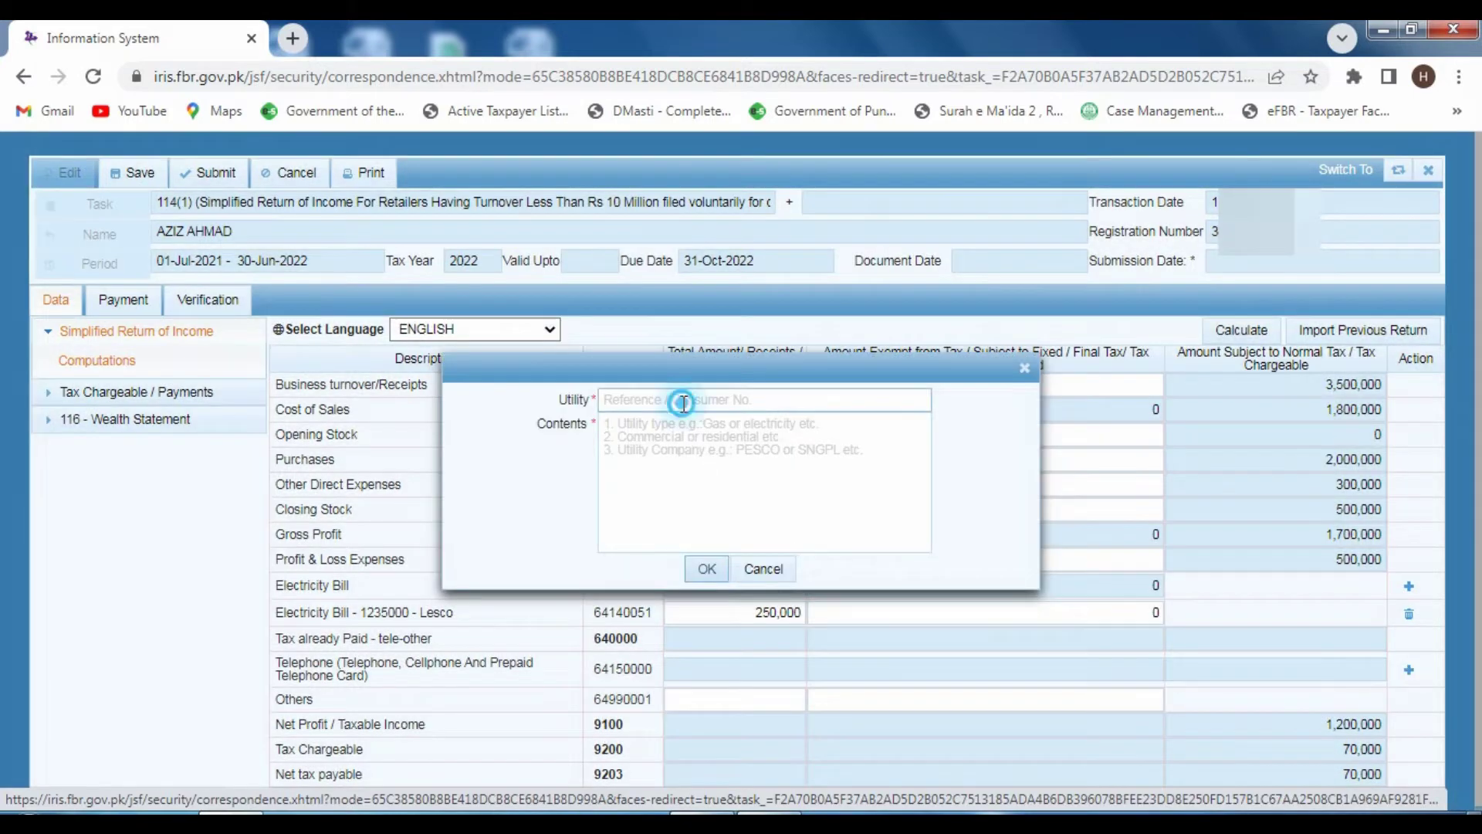
pyautogui.write('522222')
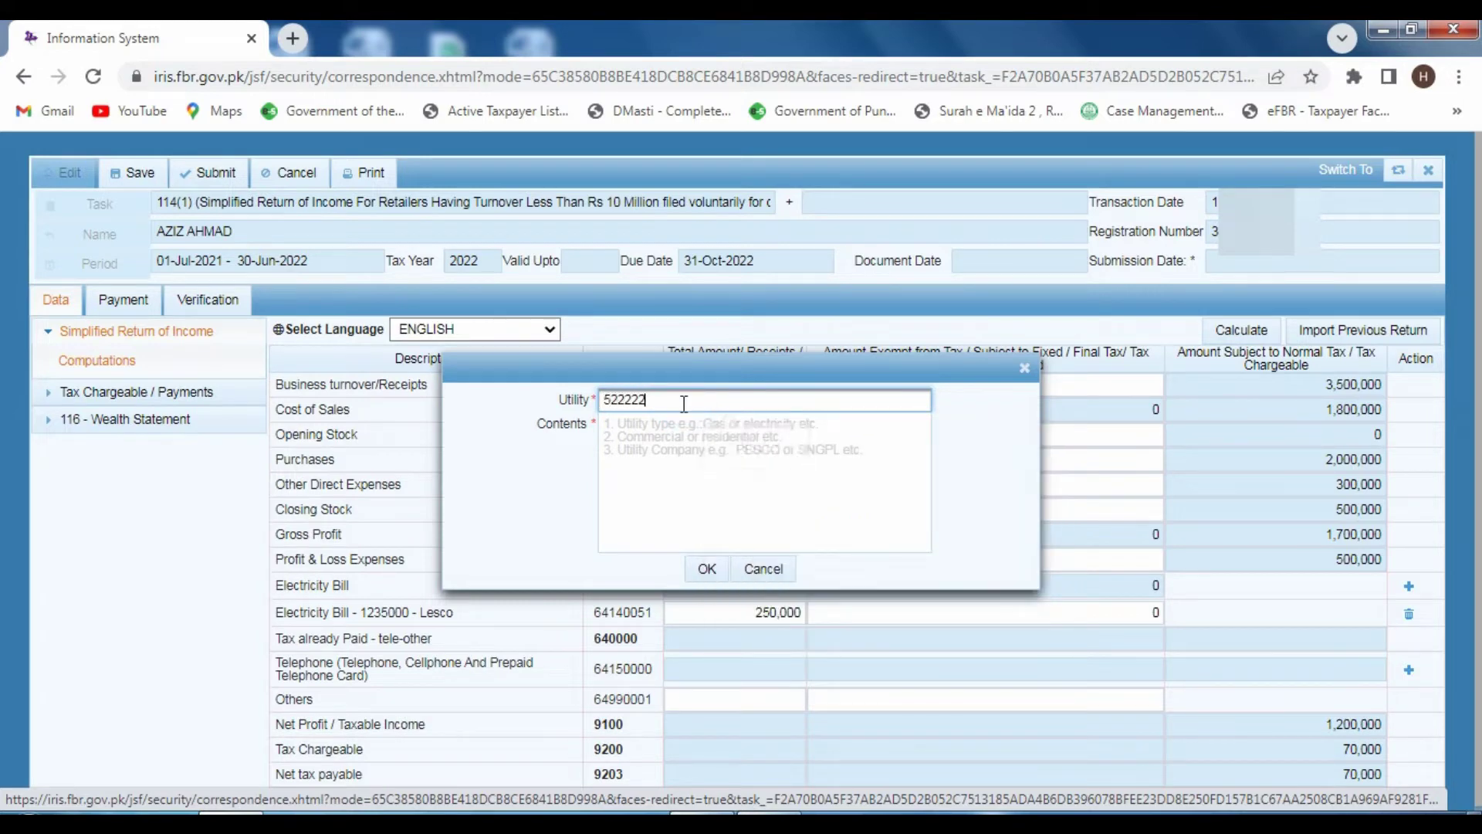
pyautogui.write('2')
pyautogui.click(690, 422)
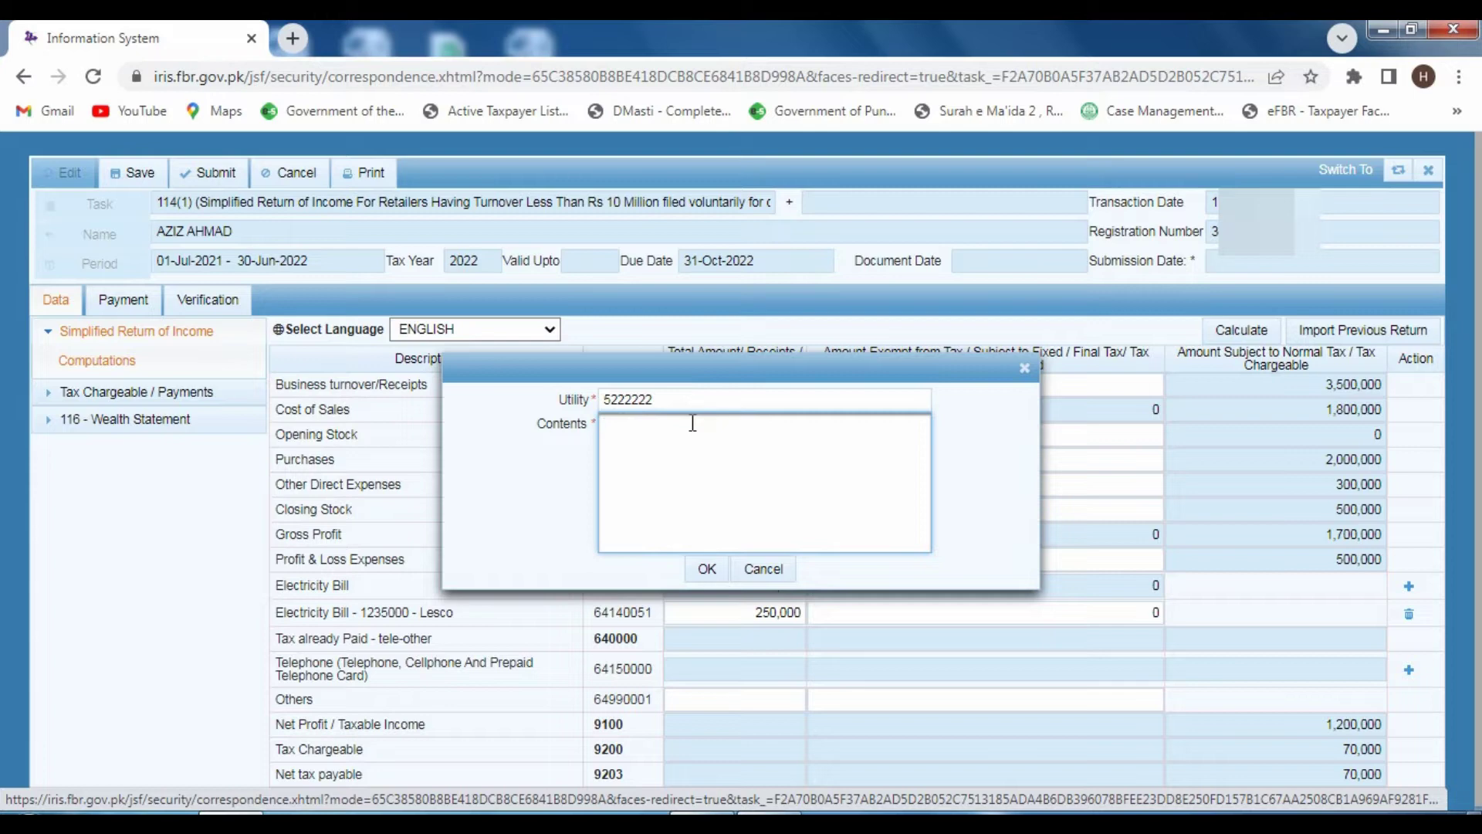
pyautogui.write('Telenor')
pyautogui.click(707, 568)
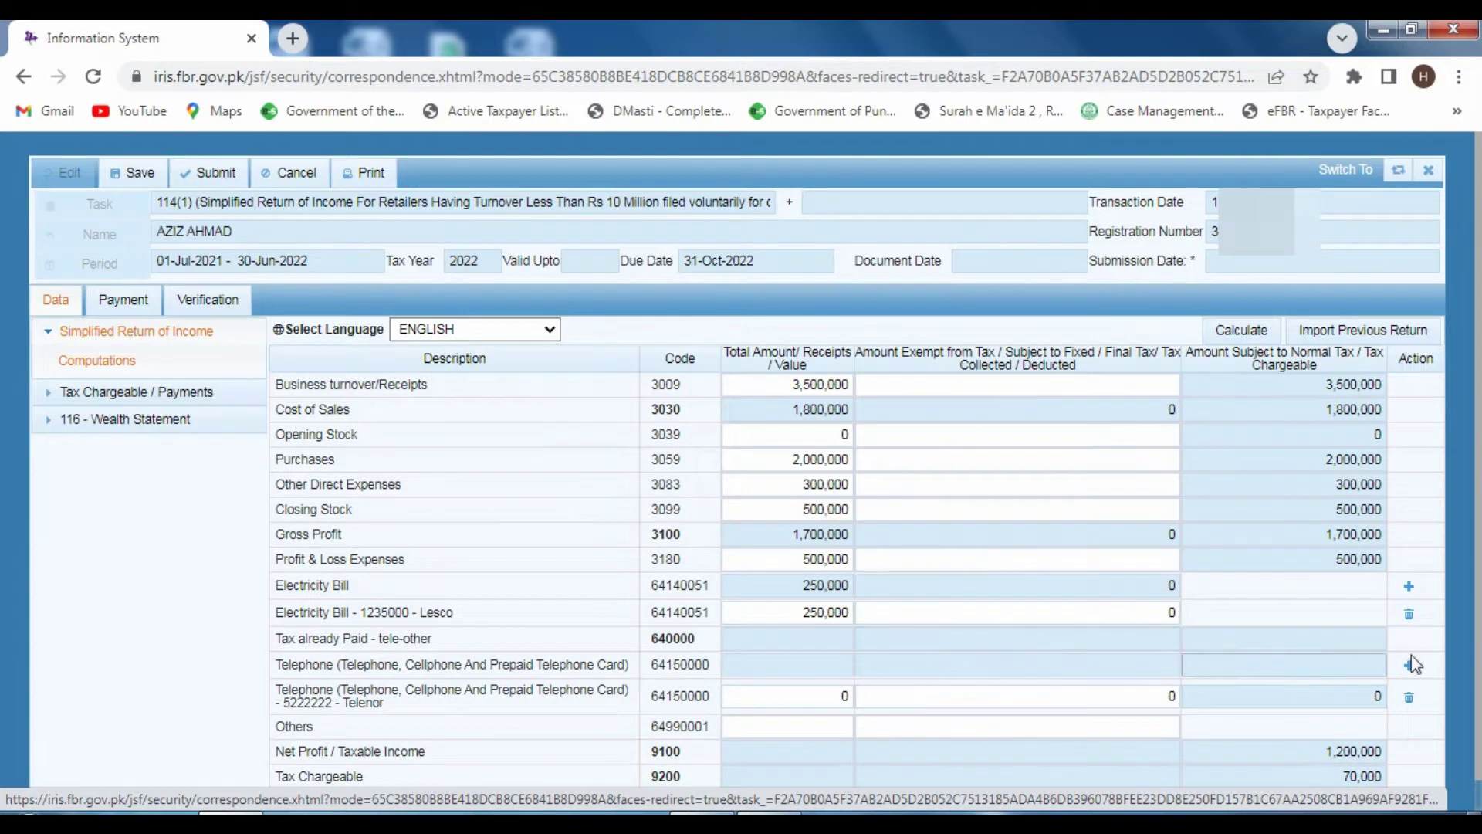
pyautogui.click(956, 697)
pyautogui.scroll(-1, 564, 714)
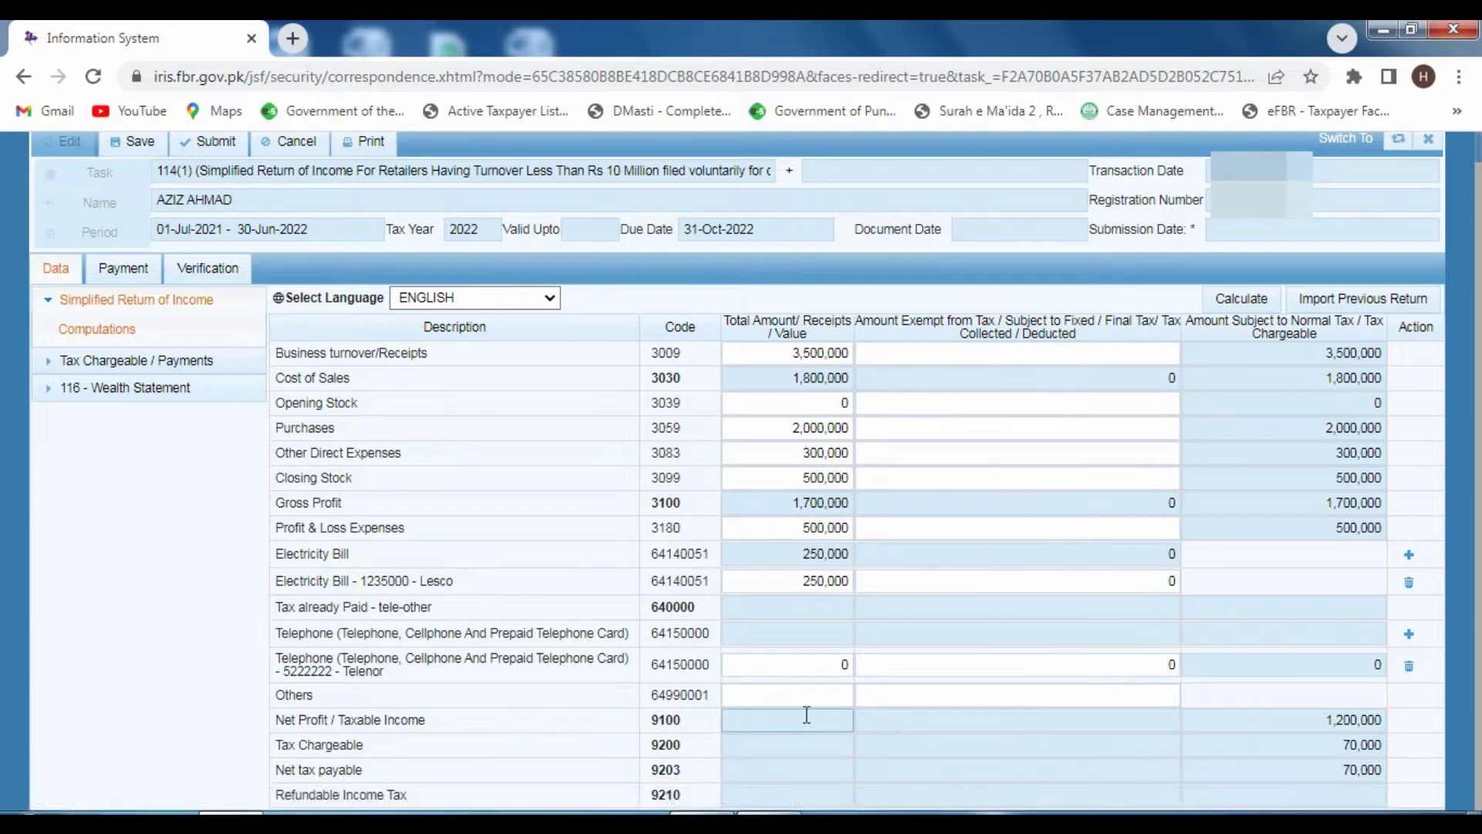
pyautogui.click(844, 662)
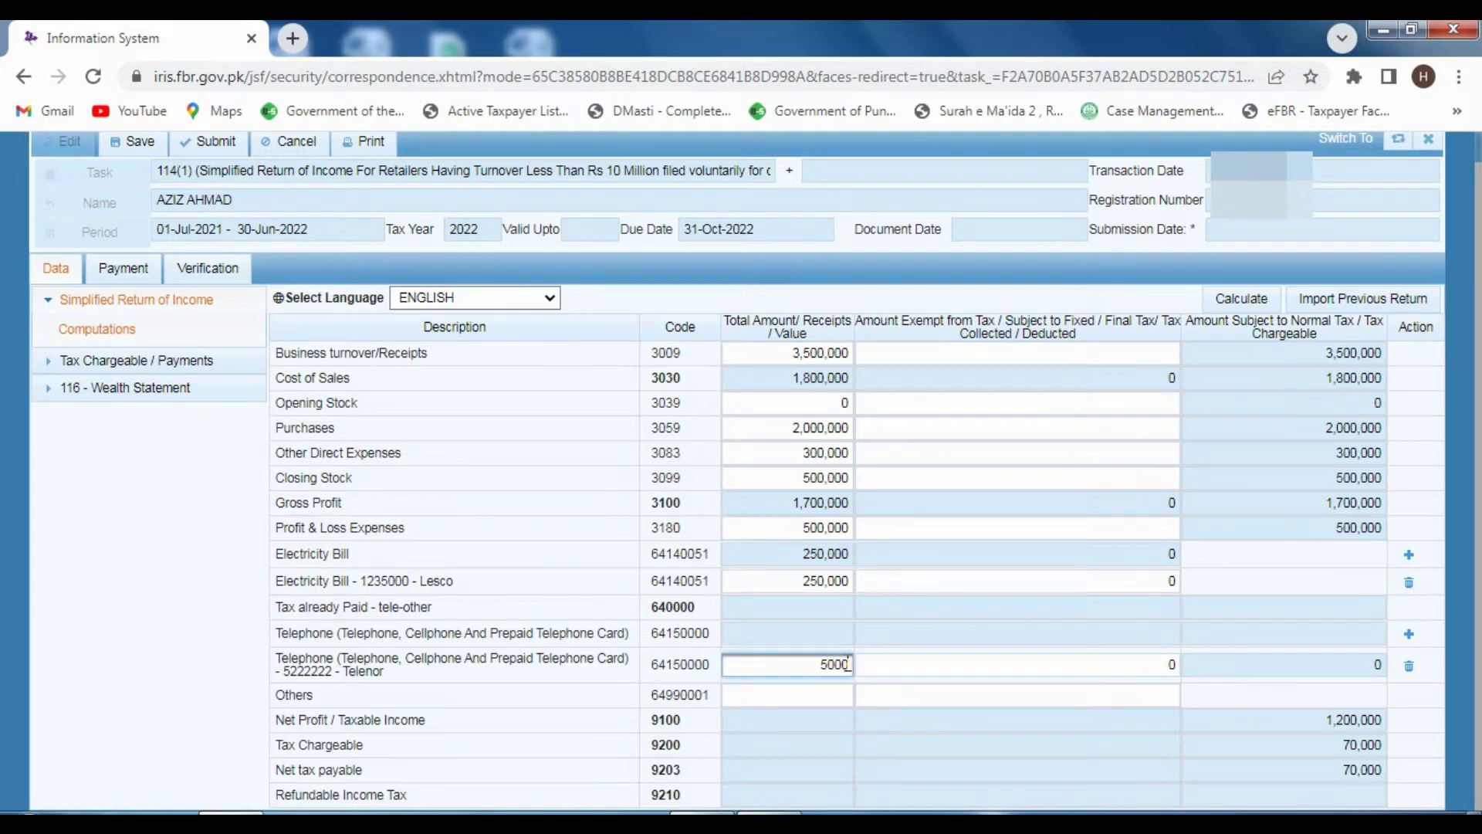
pyautogui.click(1245, 299)
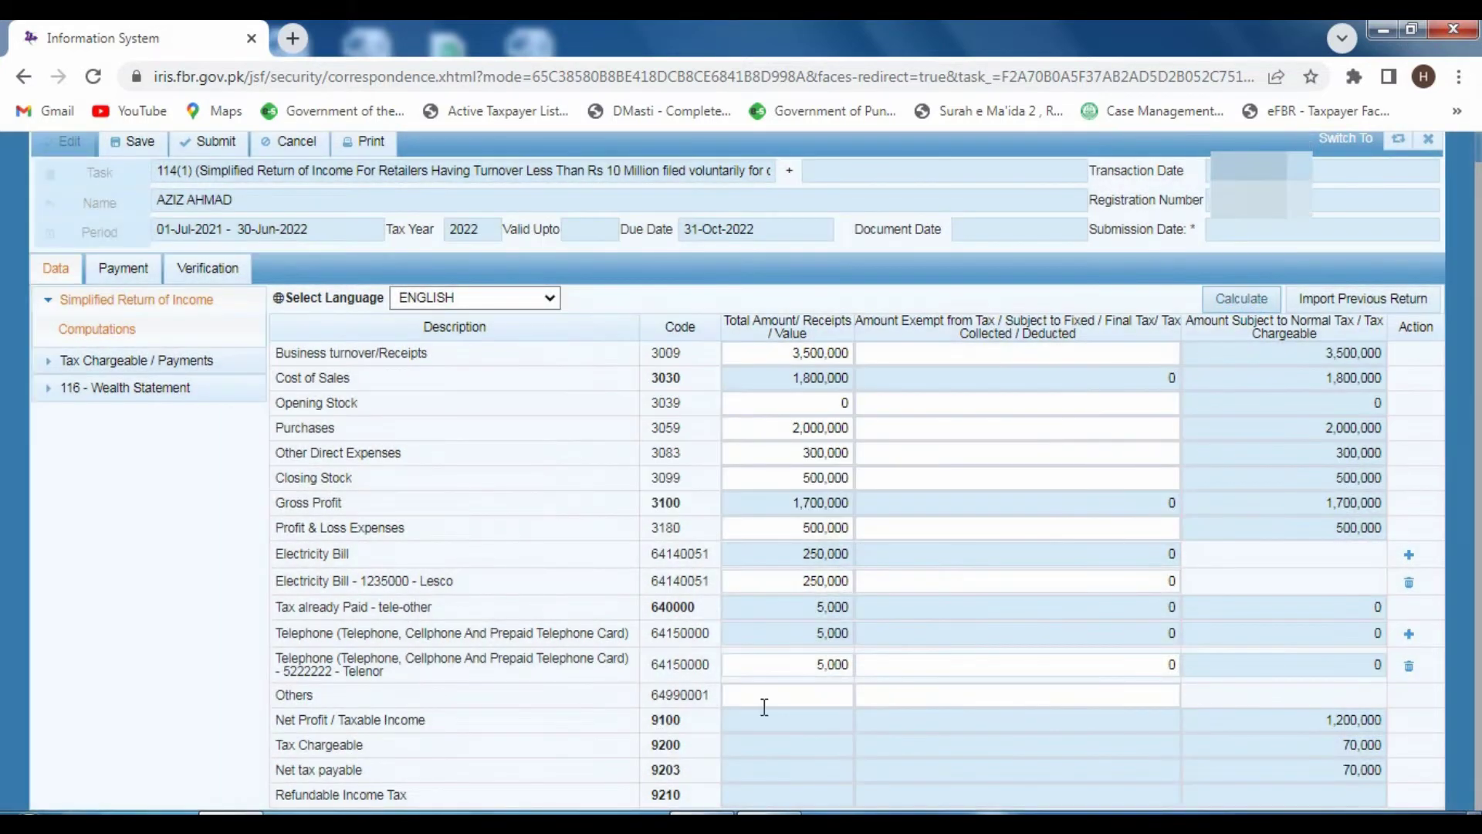
pyautogui.click(784, 697)
# - Enter 100,000 under Others and recalculate so tax already paid becomes 105,000
pyautogui.click(784, 697)
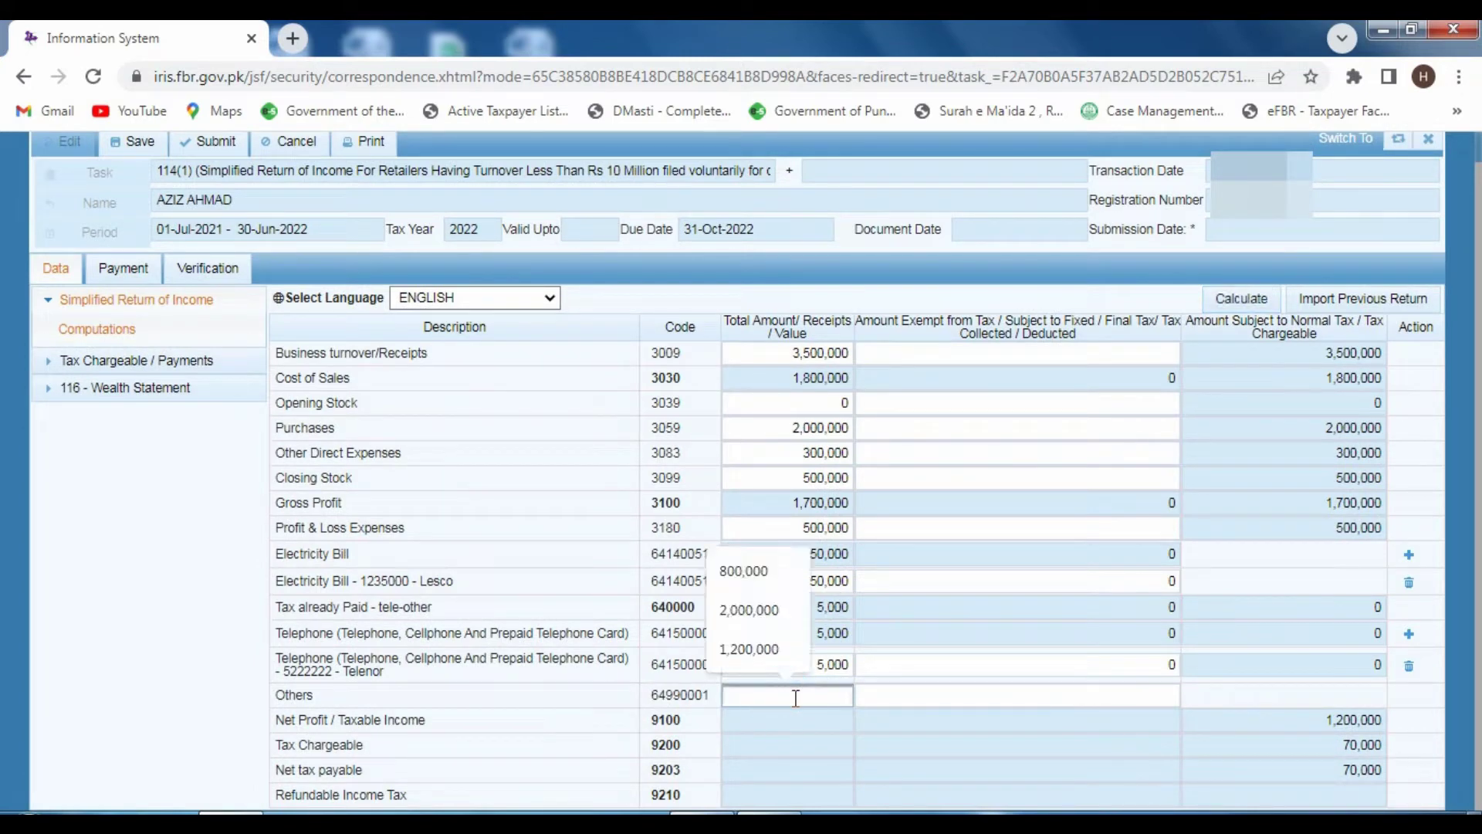
pyautogui.click(838, 696)
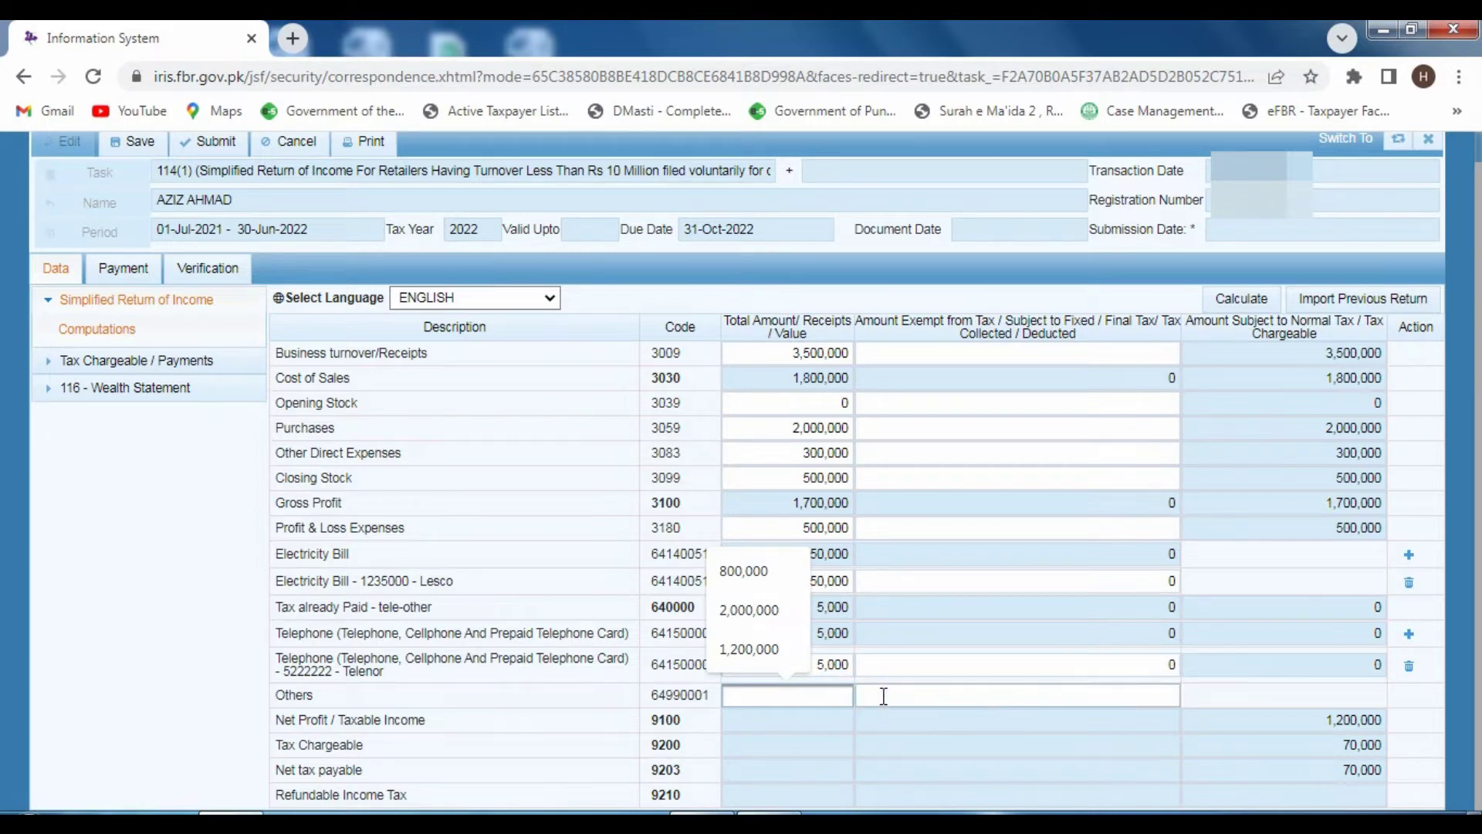
pyautogui.click(882, 695)
pyautogui.click(836, 695)
pyautogui.click(878, 695)
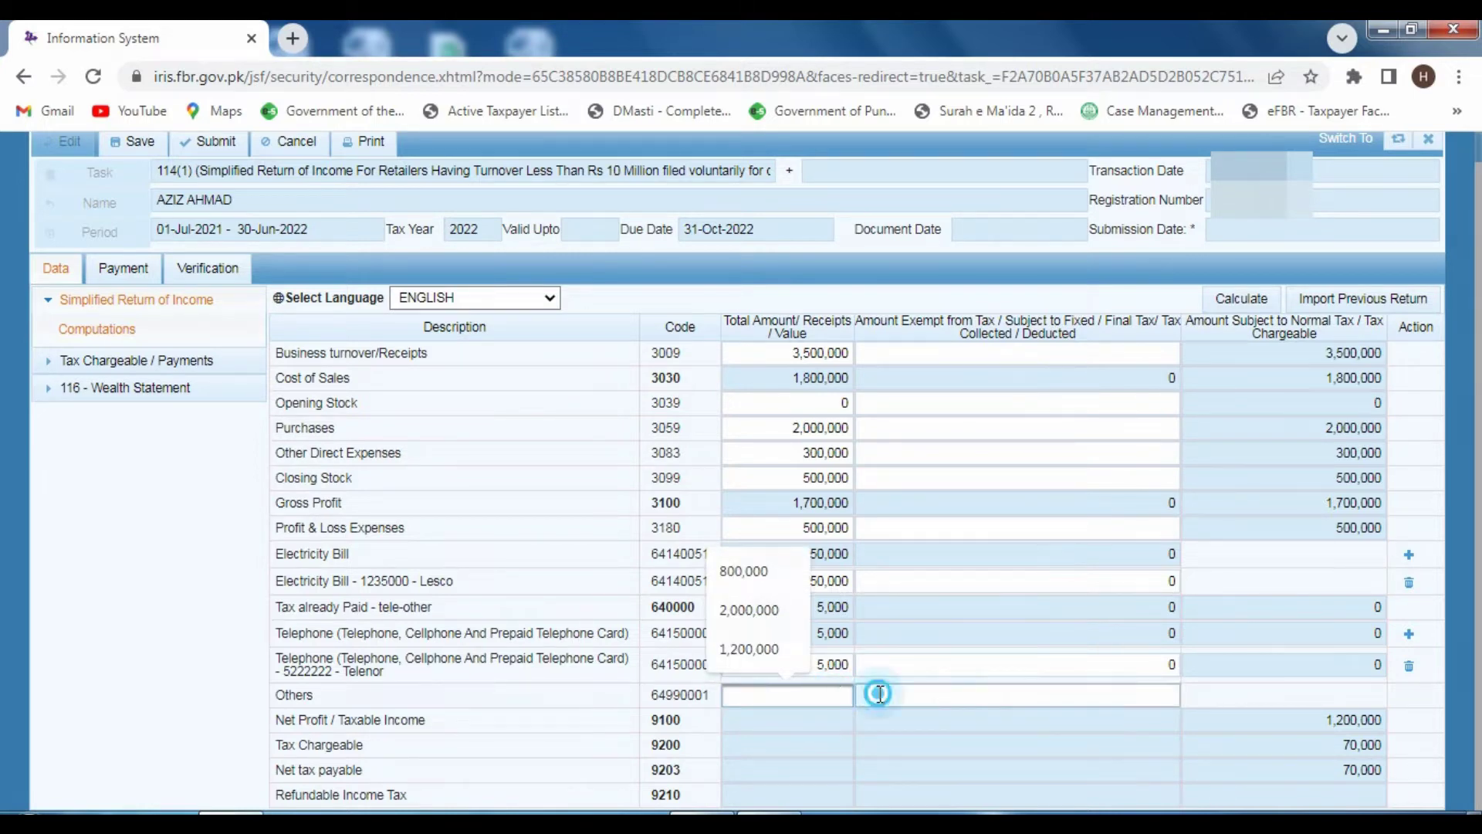
pyautogui.click(850, 696)
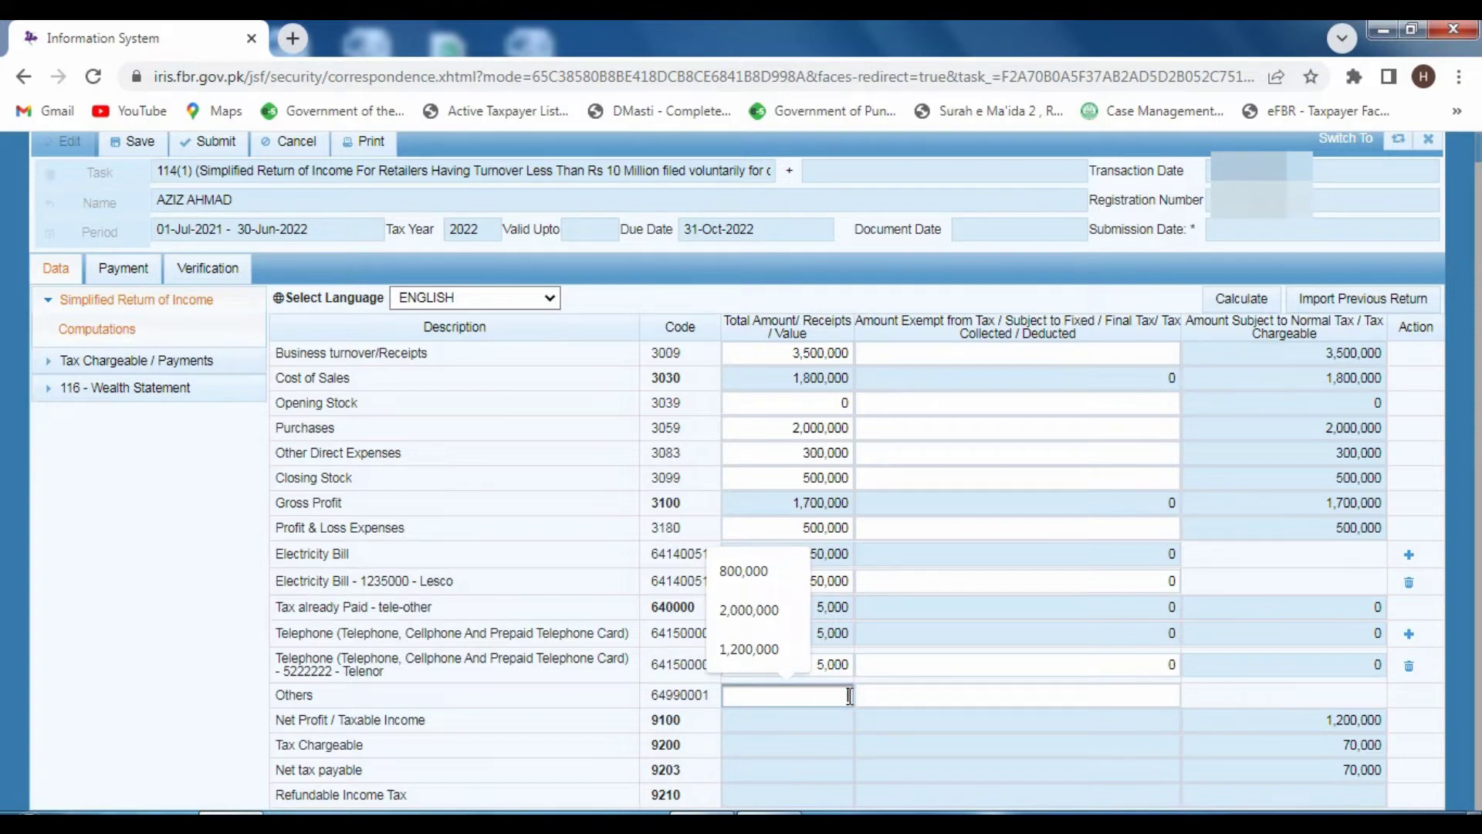
pyautogui.write('10')
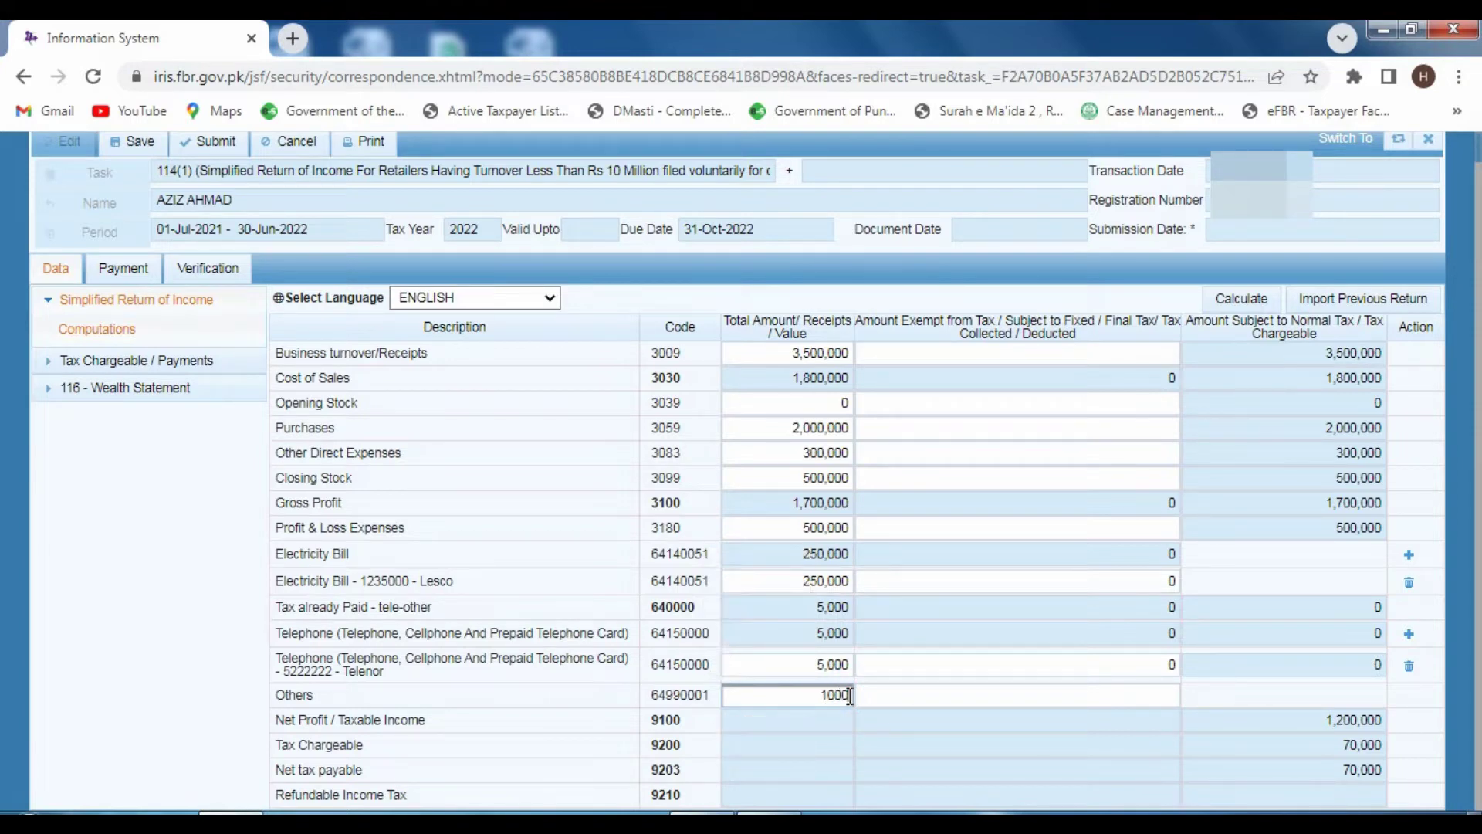
pyautogui.write('0,00')
pyautogui.write('00')
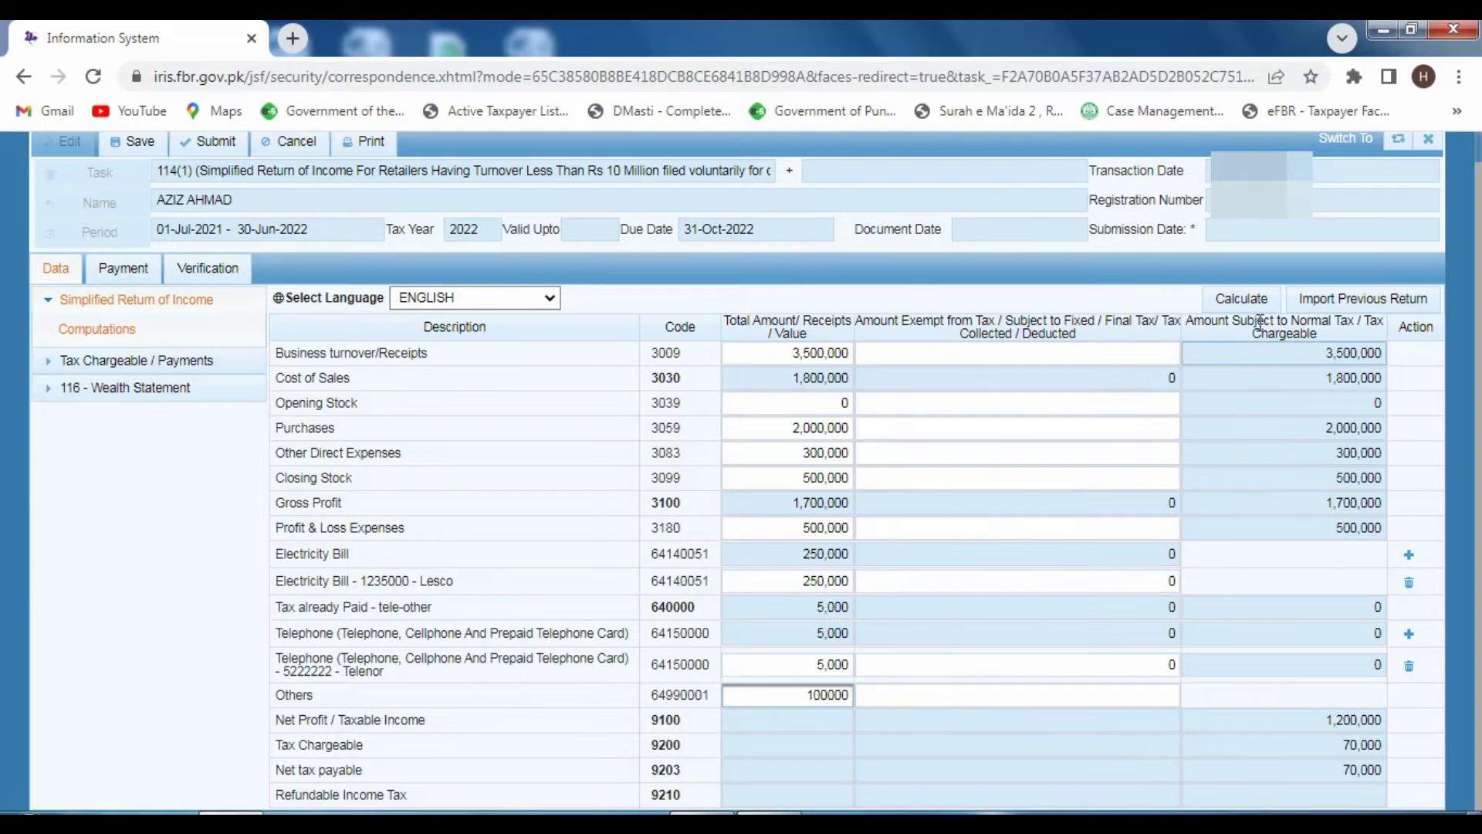
pyautogui.click(1251, 303)
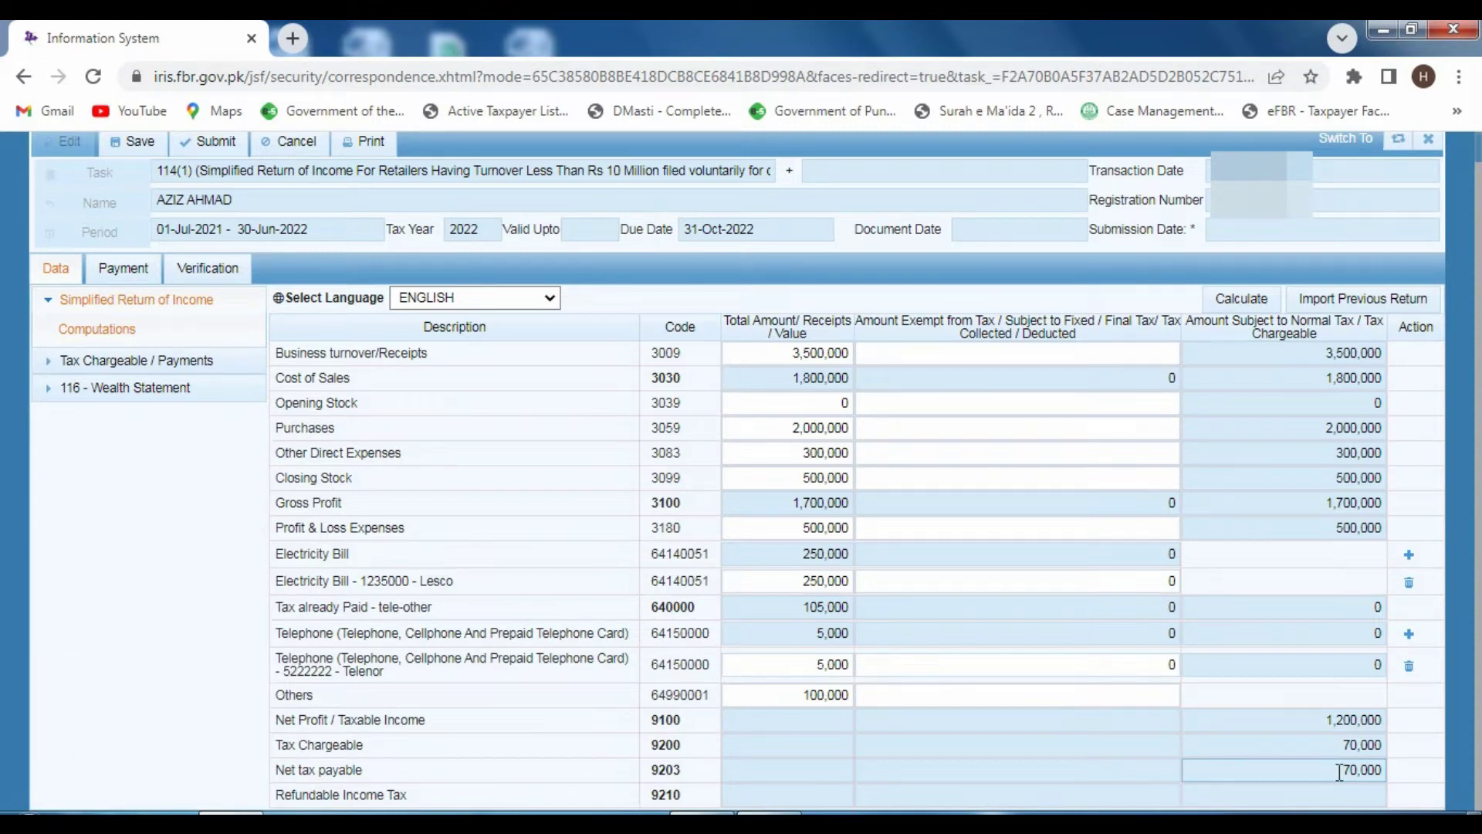
pyautogui.click(223, 363)
# - Collapse Tax Chargeable / Payments and go to Personal Expenses under 116 - Wealth Statement
pyautogui.click(224, 364)
pyautogui.click(226, 367)
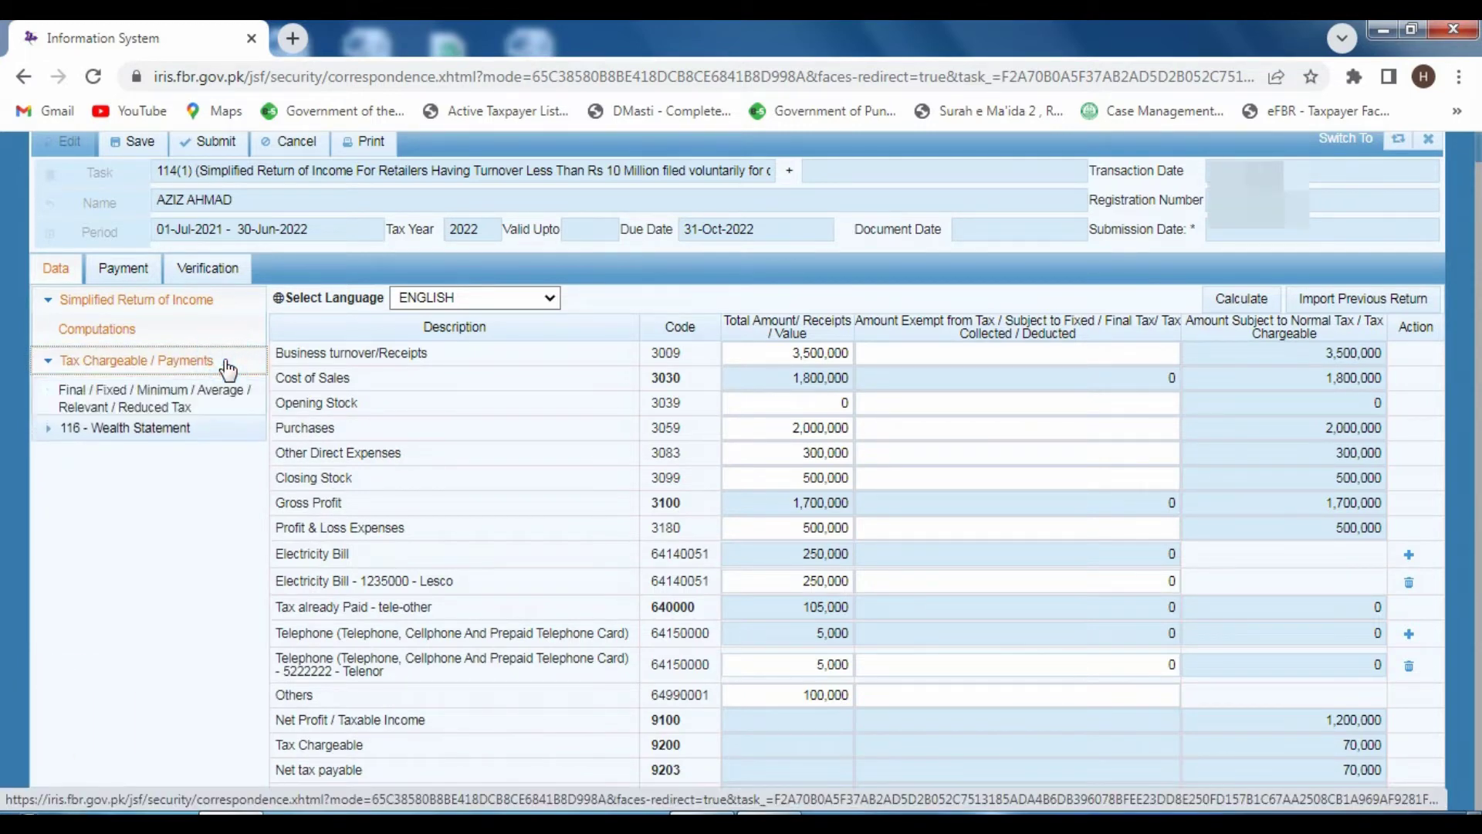
pyautogui.click(227, 368)
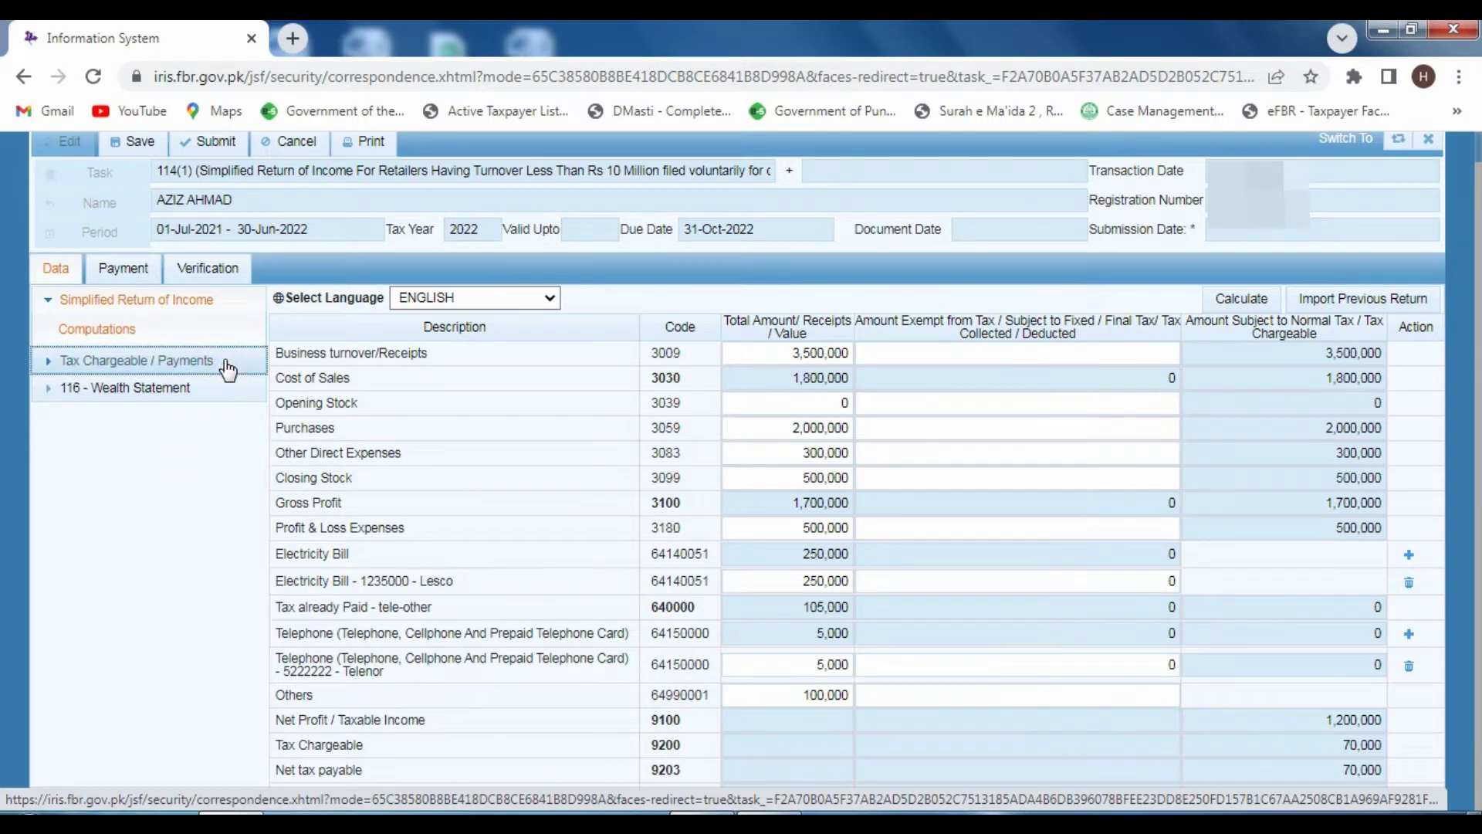
pyautogui.click(171, 398)
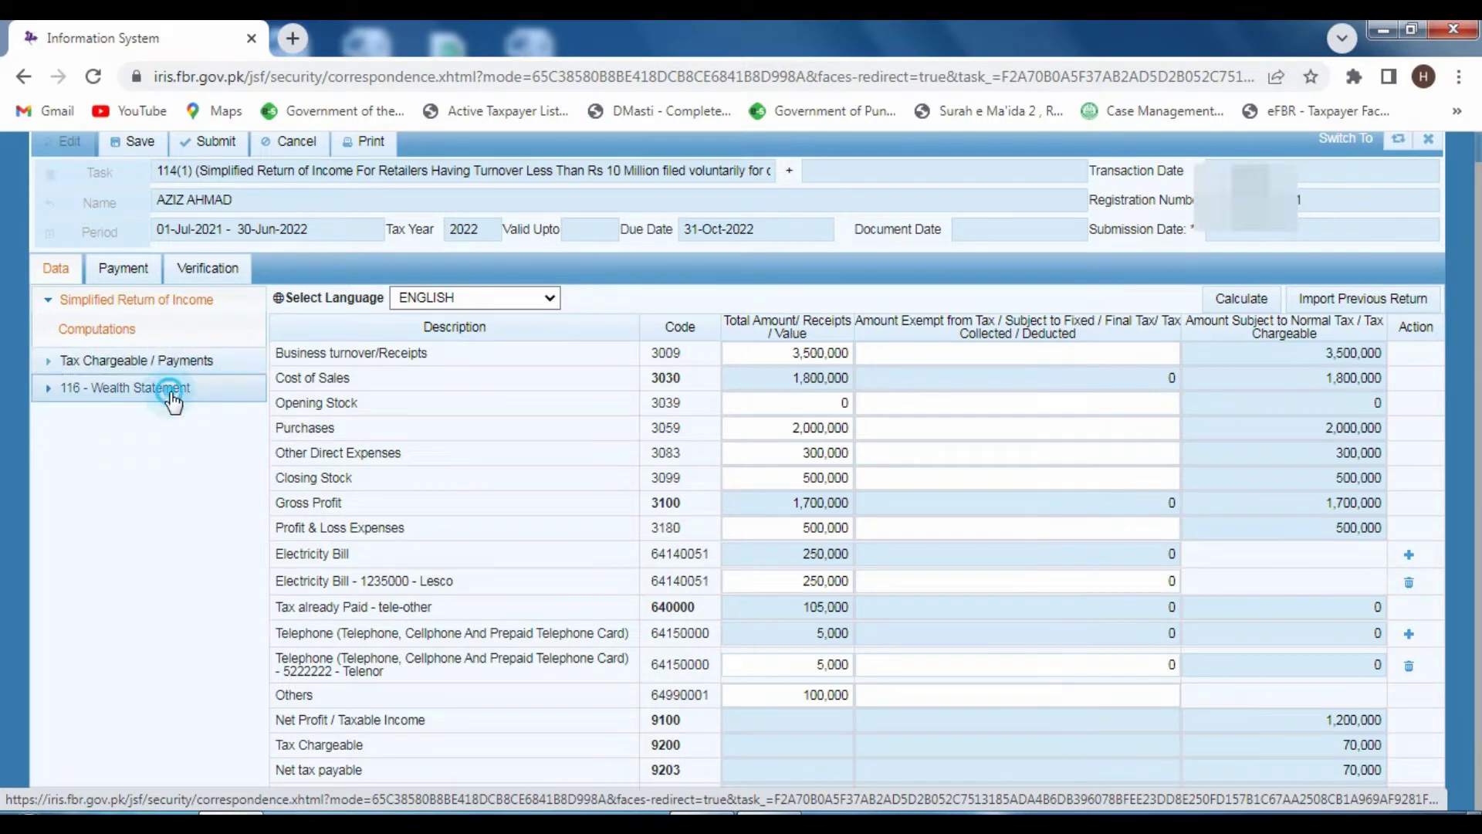
pyautogui.click(123, 424)
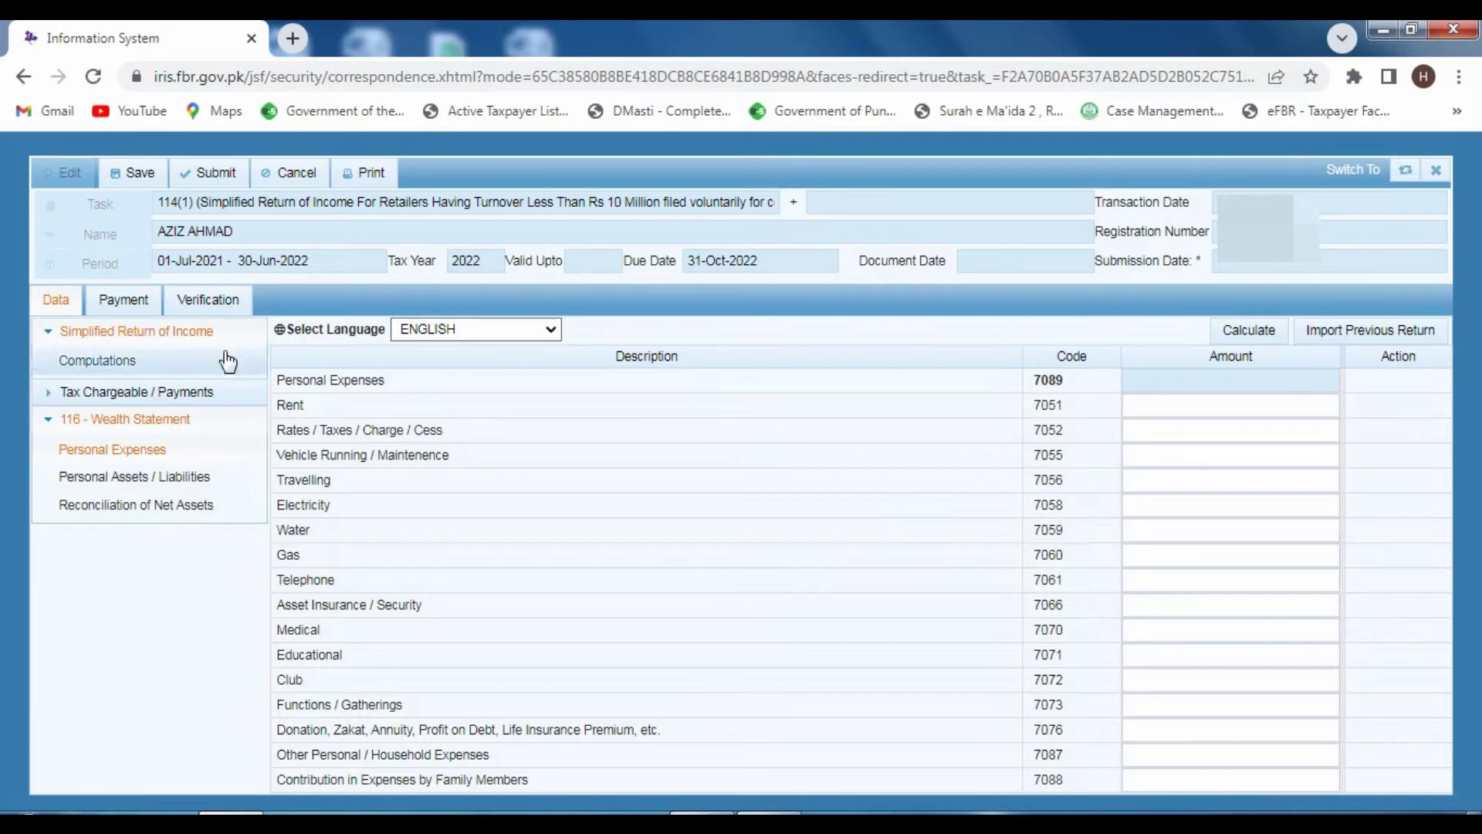
# - Enter Rent 200,000, Vehicle Running 100,000 and Travelling 50,000, recalculating after each
pyautogui.click(1174, 407)
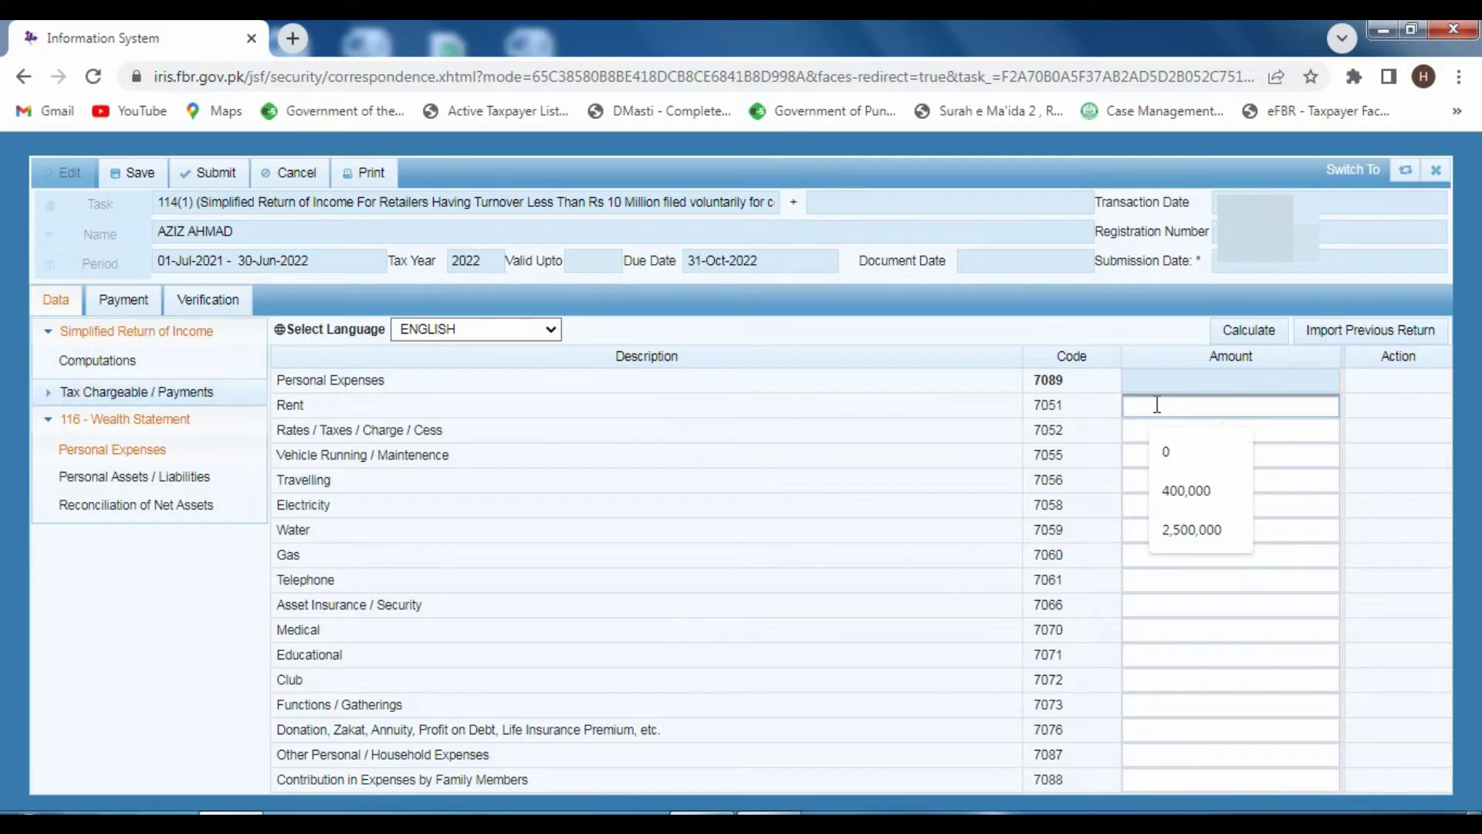
pyautogui.write('20000')
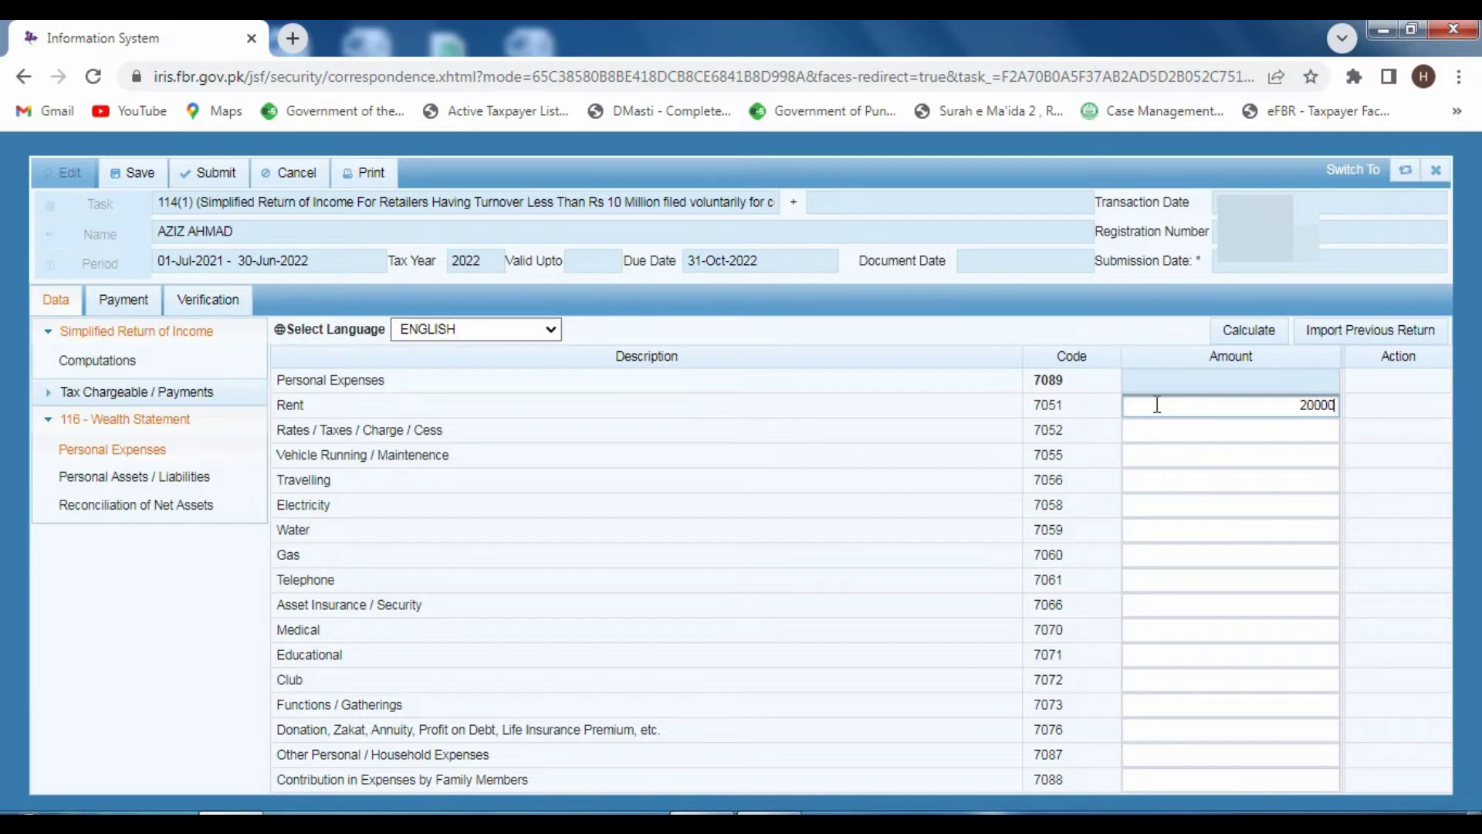
pyautogui.write('0')
pyautogui.click(1262, 327)
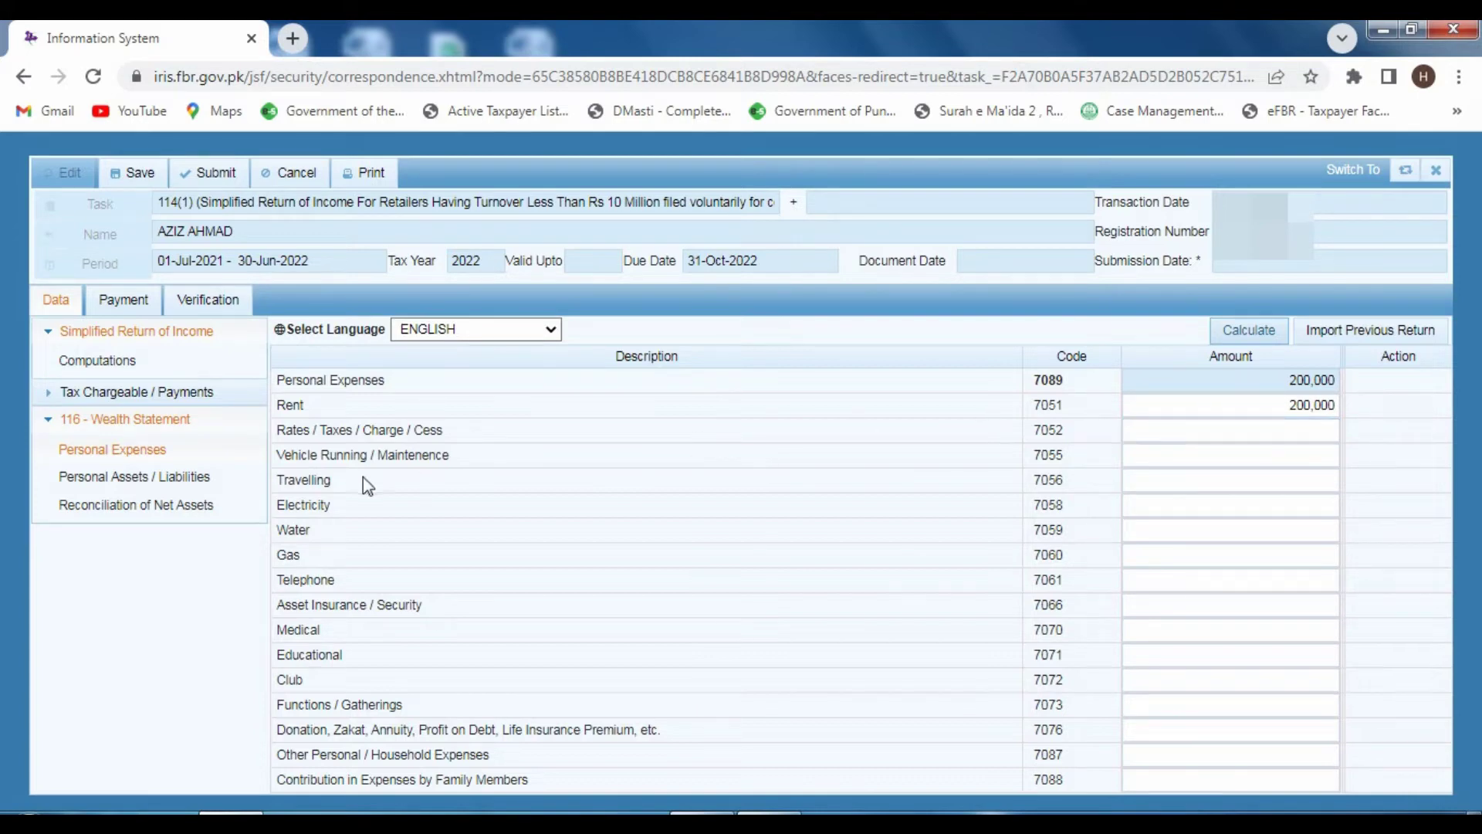
pyautogui.click(1180, 450)
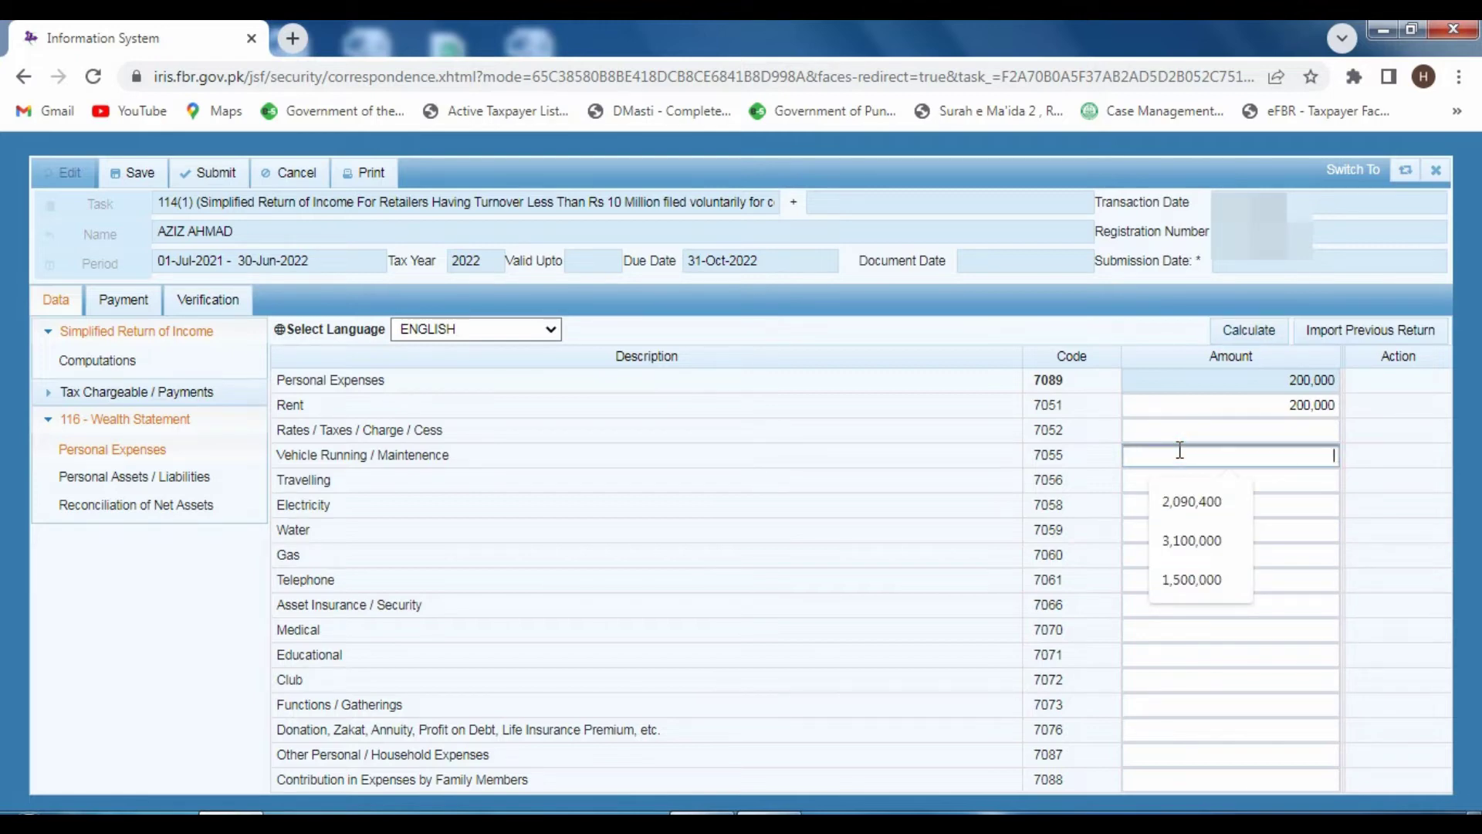
pyautogui.write('1000')
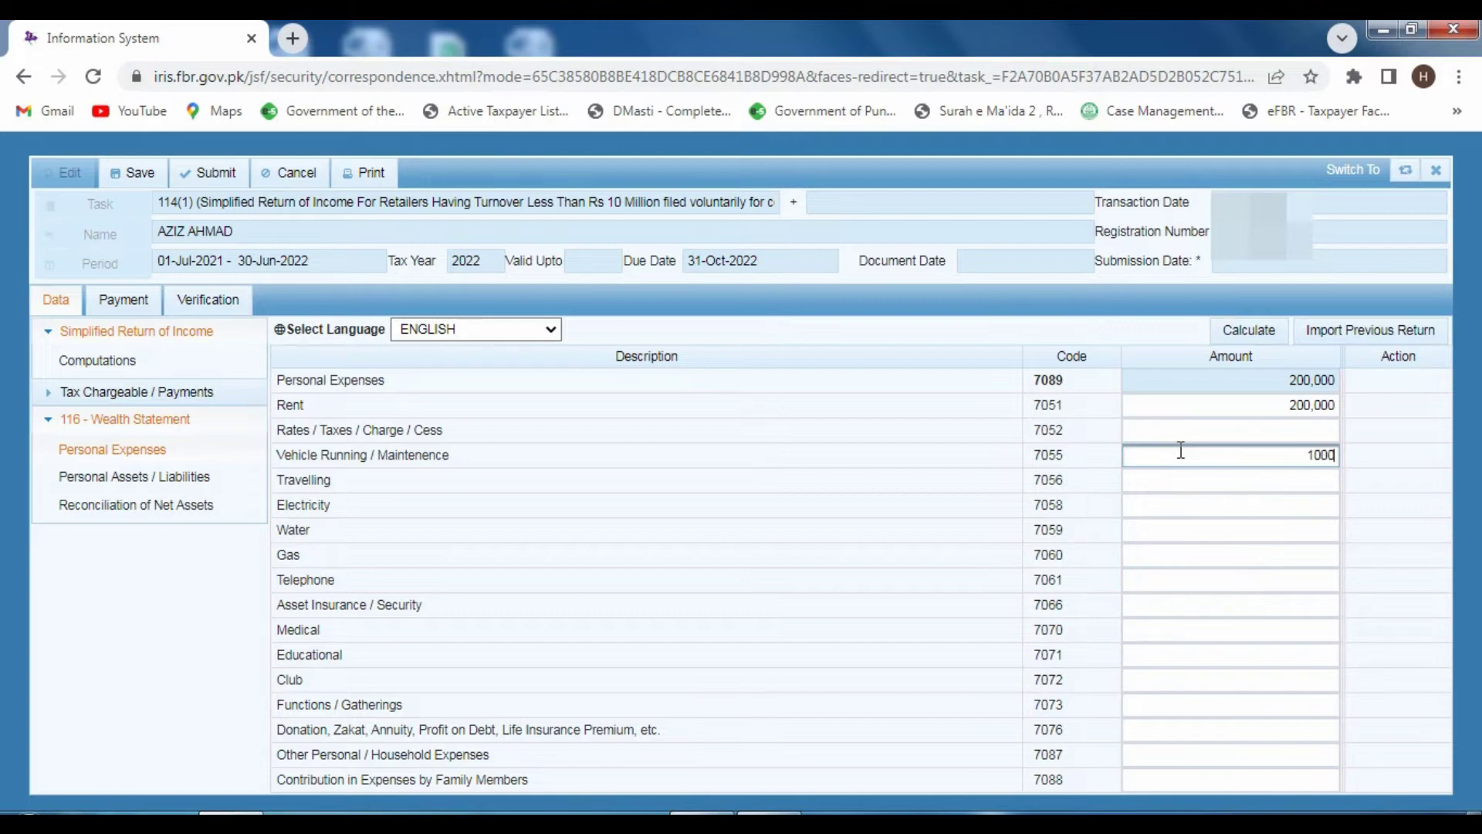
pyautogui.write('00')
pyautogui.click(1243, 330)
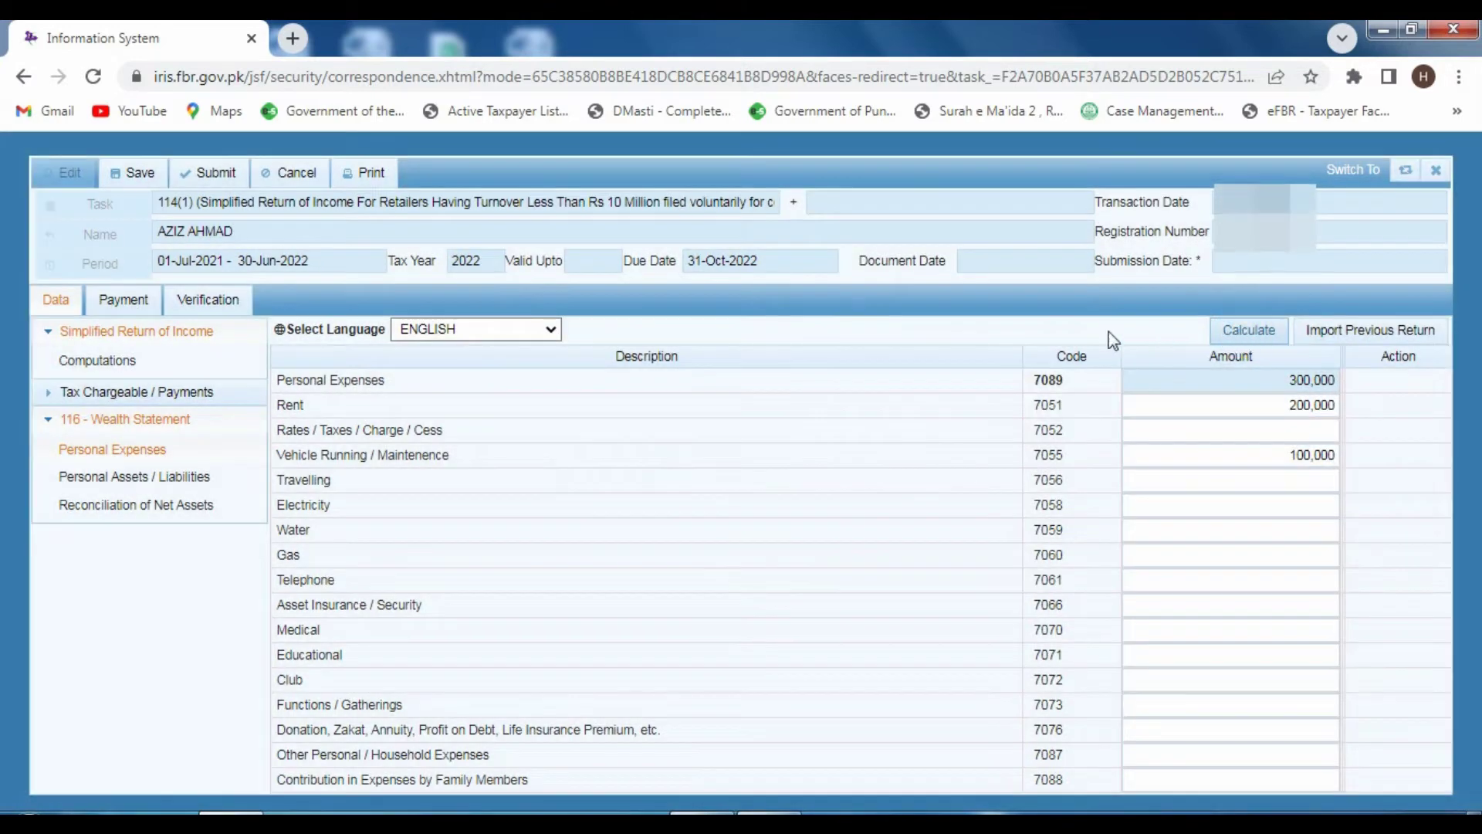
pyautogui.click(1216, 482)
pyautogui.write('5000')
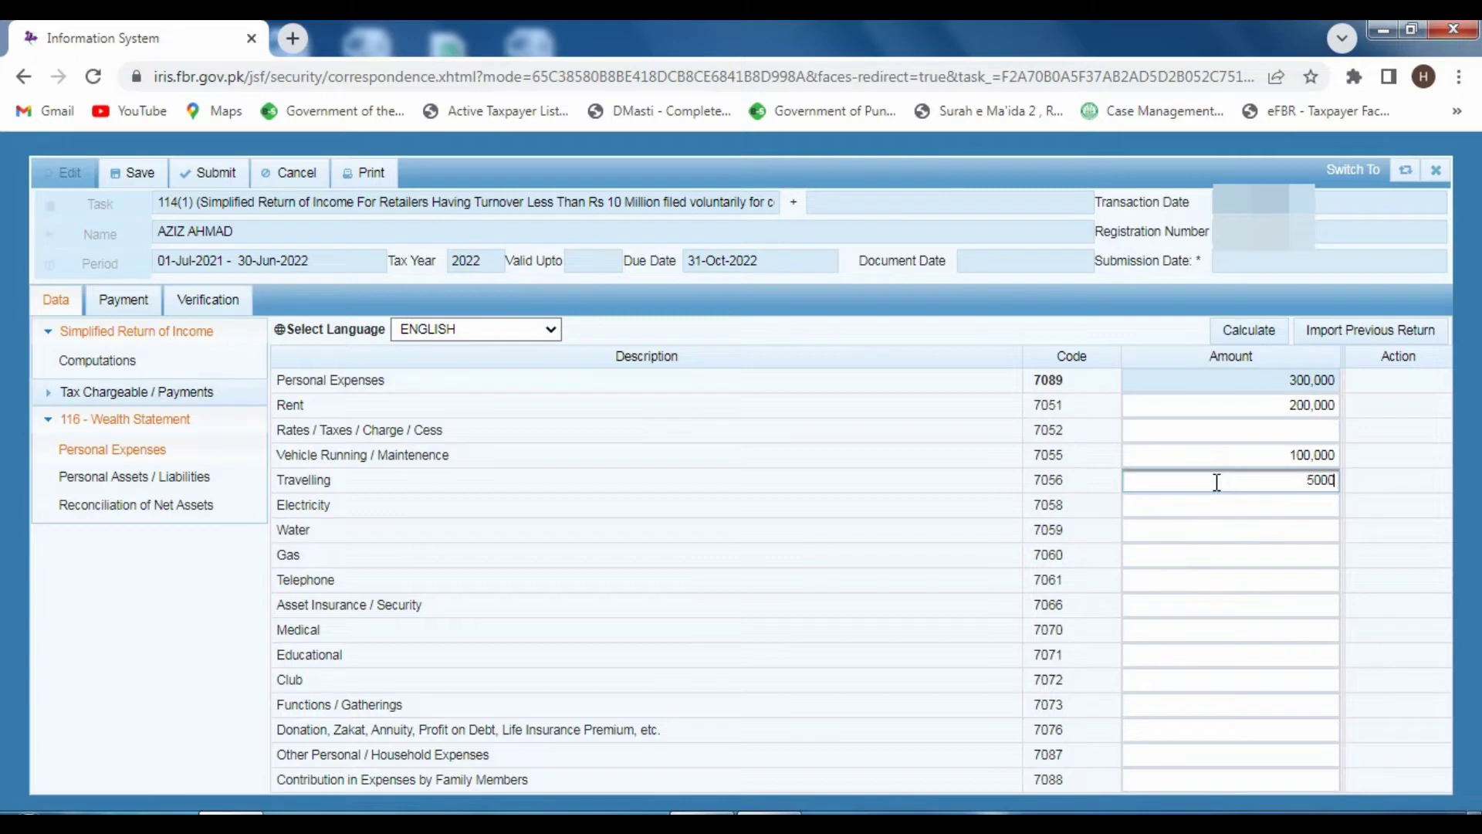
pyautogui.write('0')
pyautogui.click(1270, 330)
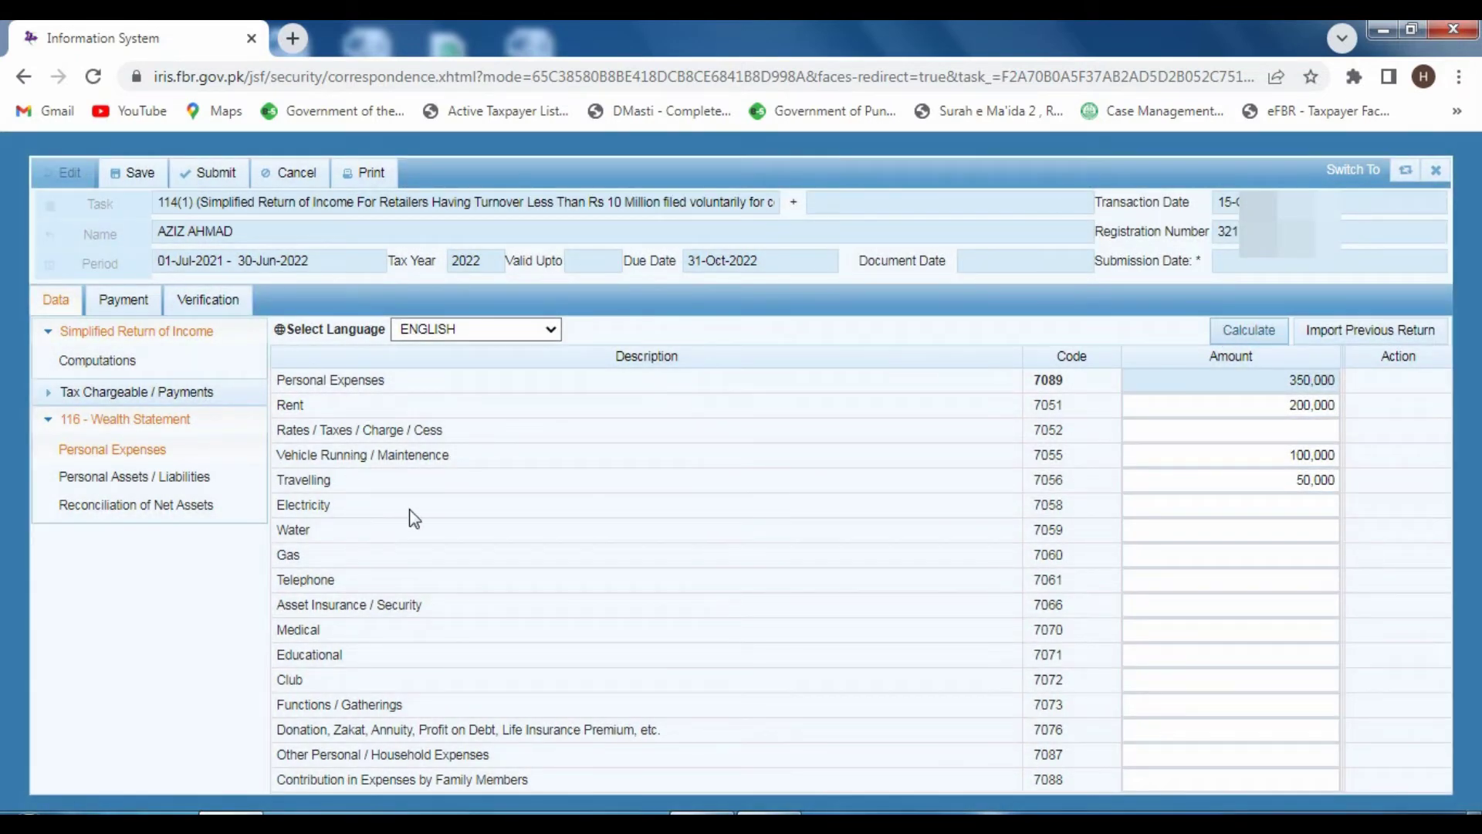
# - Fill in Electricity, Medical, Educational 150,000 and Functions 20,000, recalculating to a 900,000 total
pyautogui.click(1155, 505)
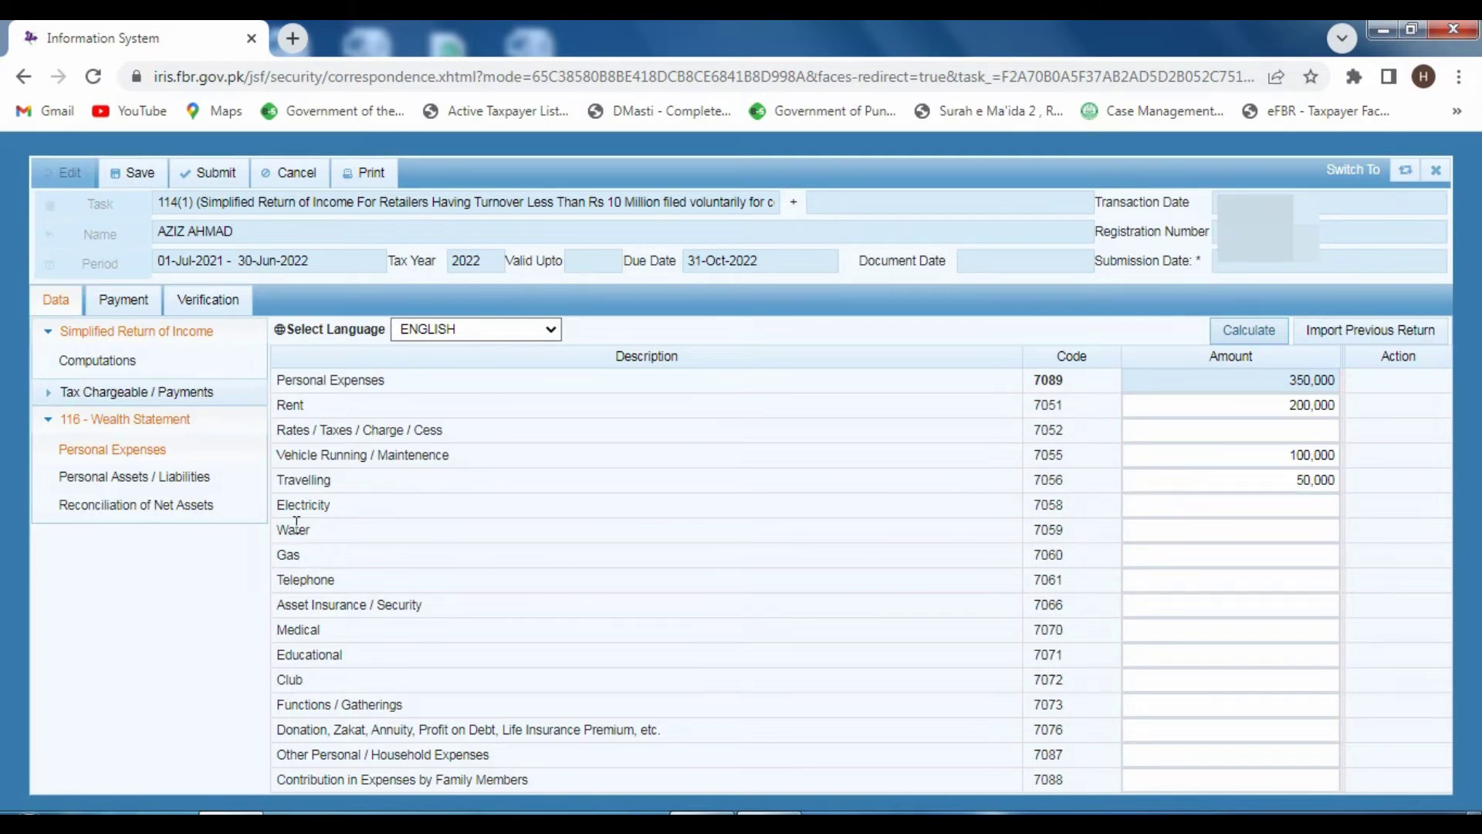
pyautogui.click(1144, 503)
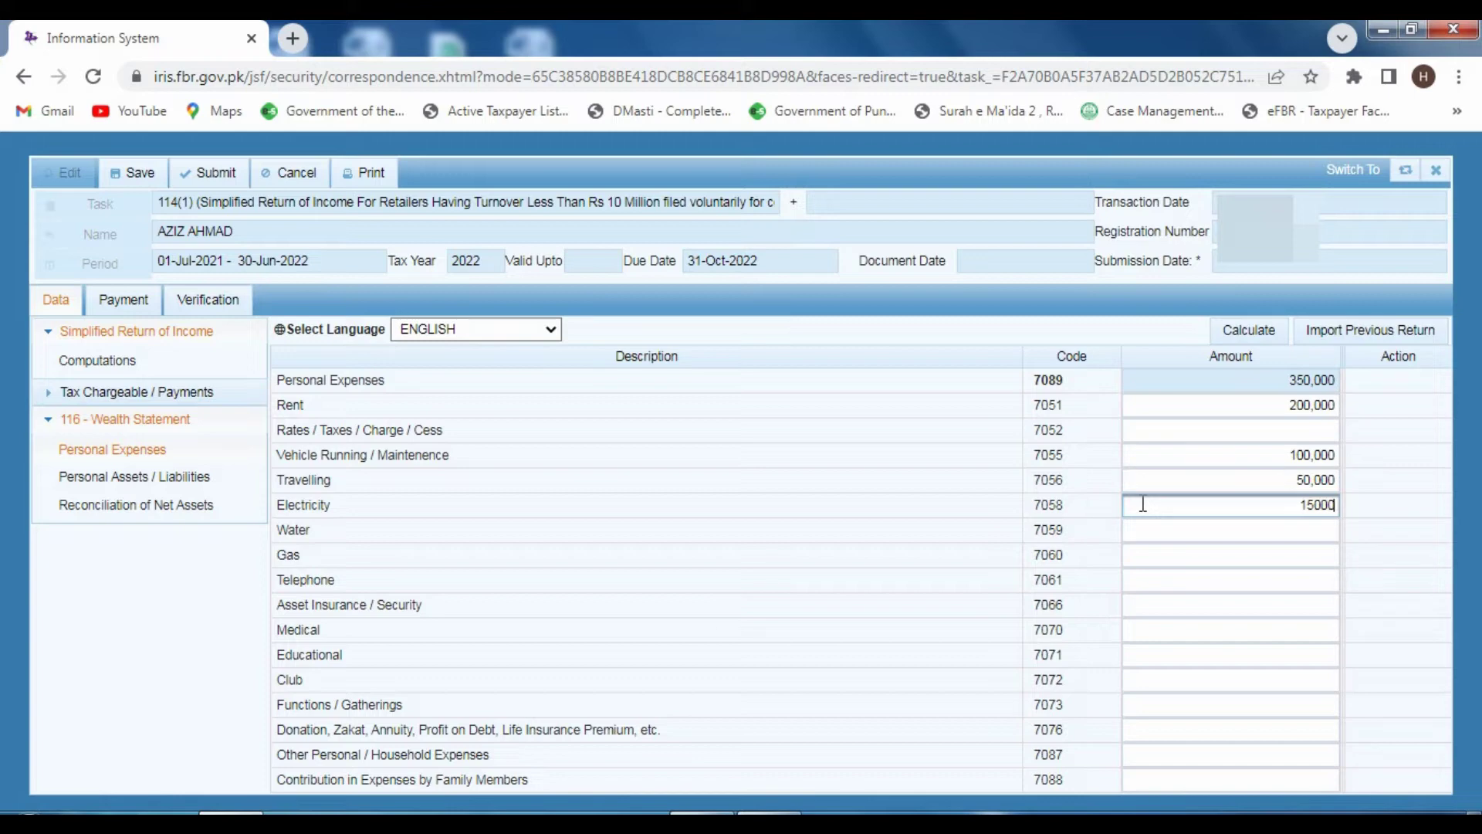
pyautogui.click(1255, 330)
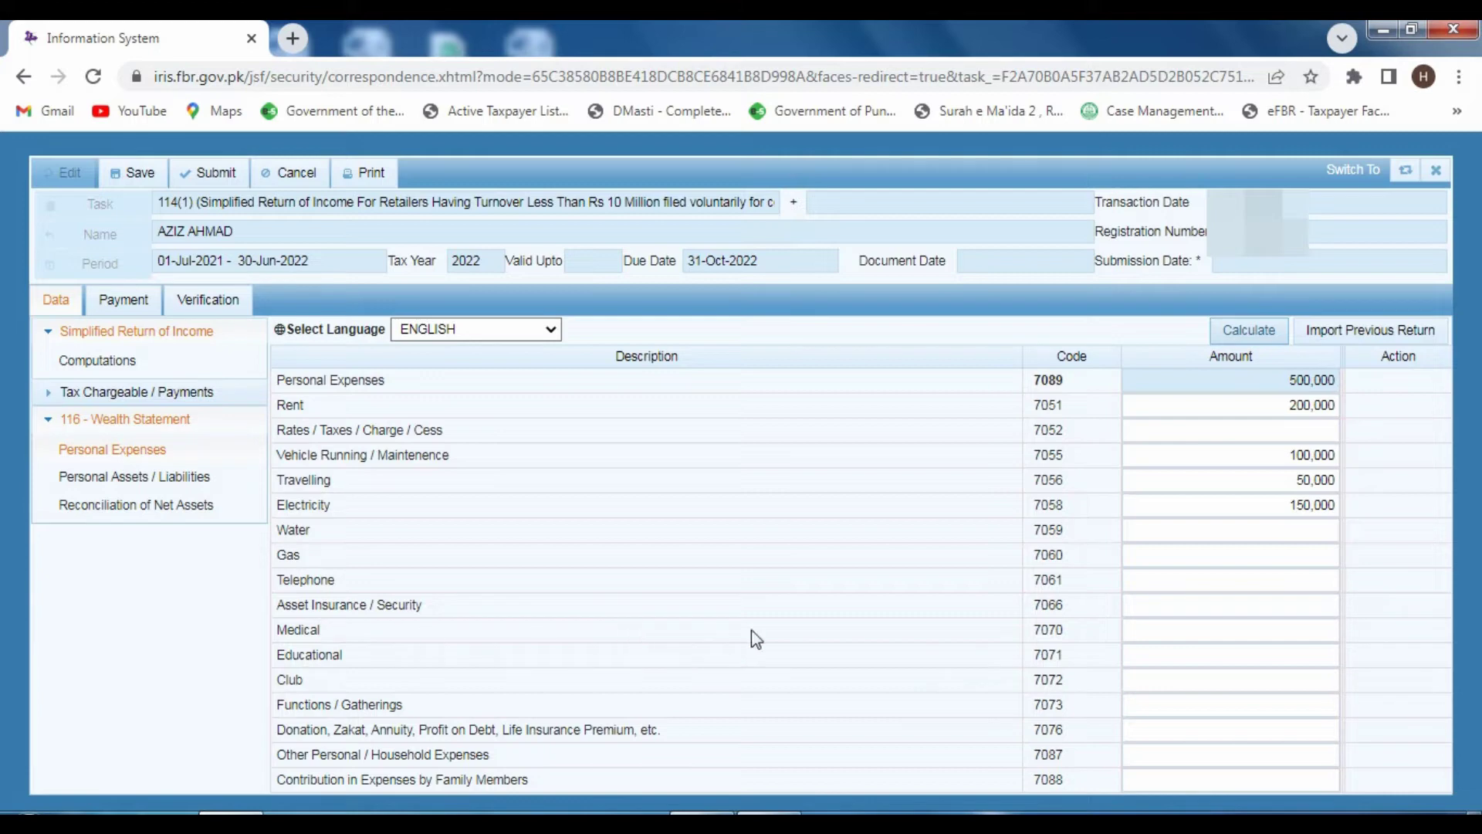
pyautogui.click(1132, 630)
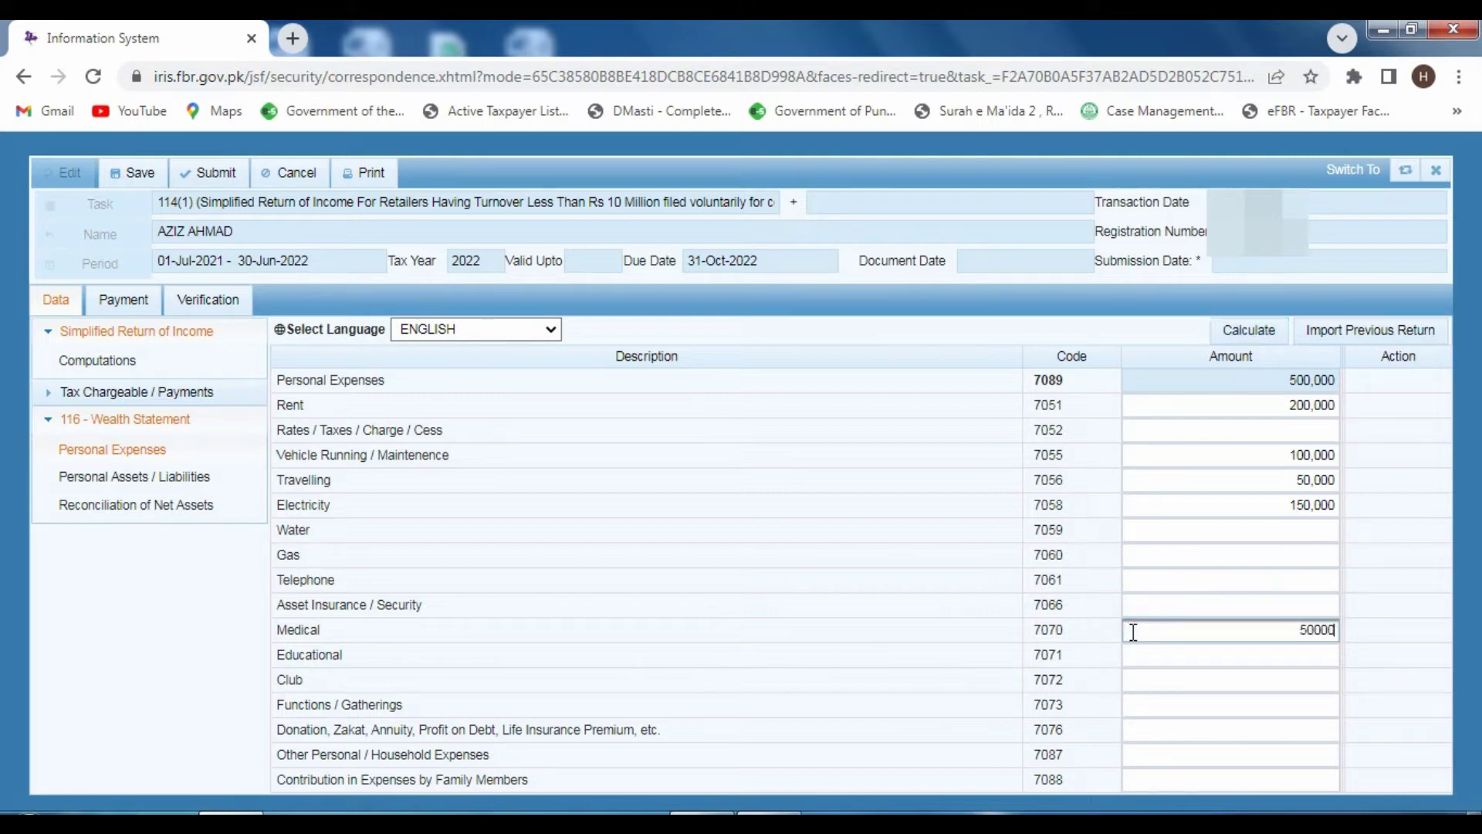
pyautogui.click(1247, 330)
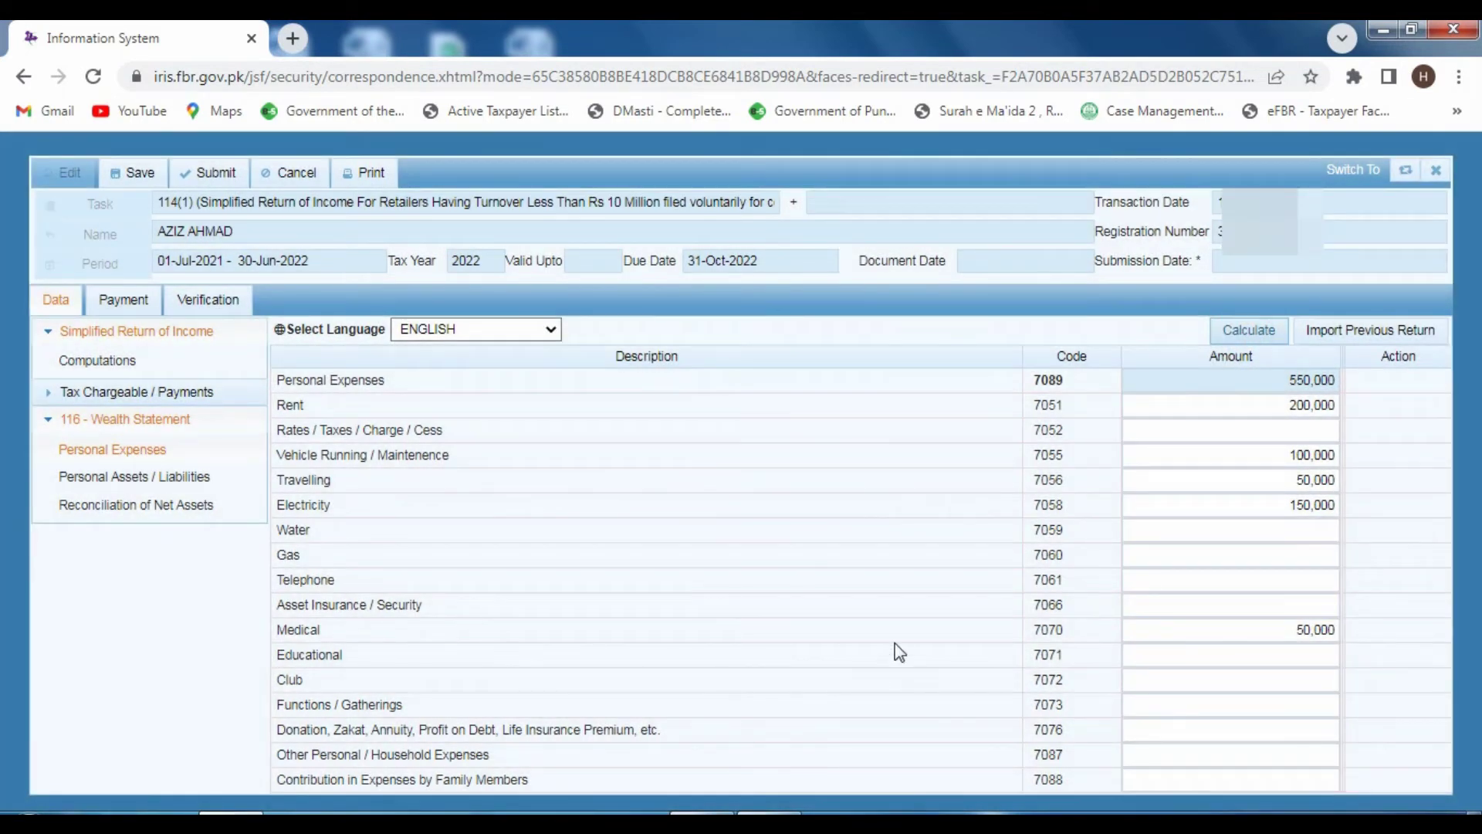
pyautogui.click(1233, 650)
pyautogui.click(1233, 650)
pyautogui.write('150')
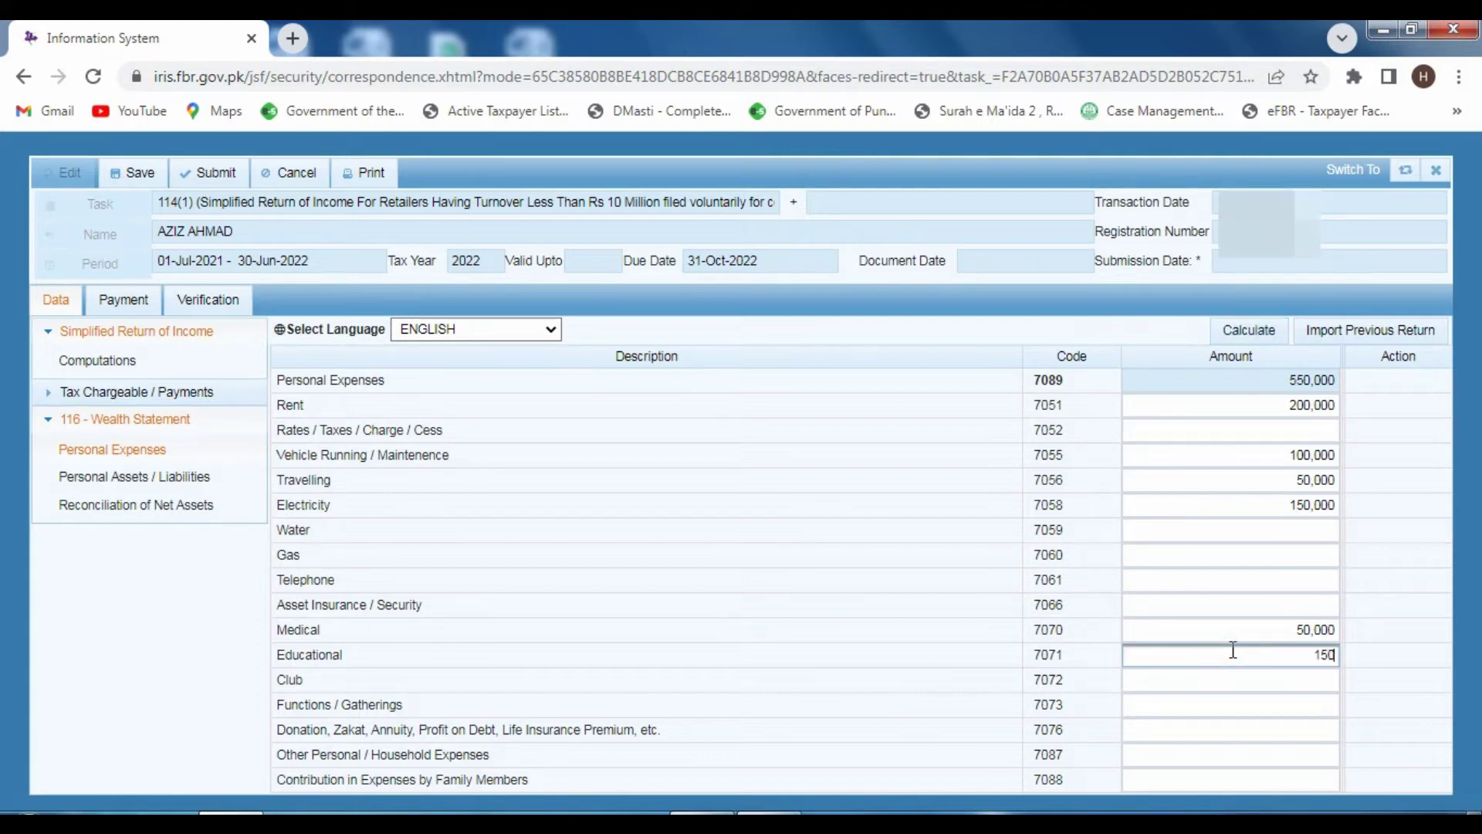
pyautogui.write('000')
pyautogui.click(1241, 331)
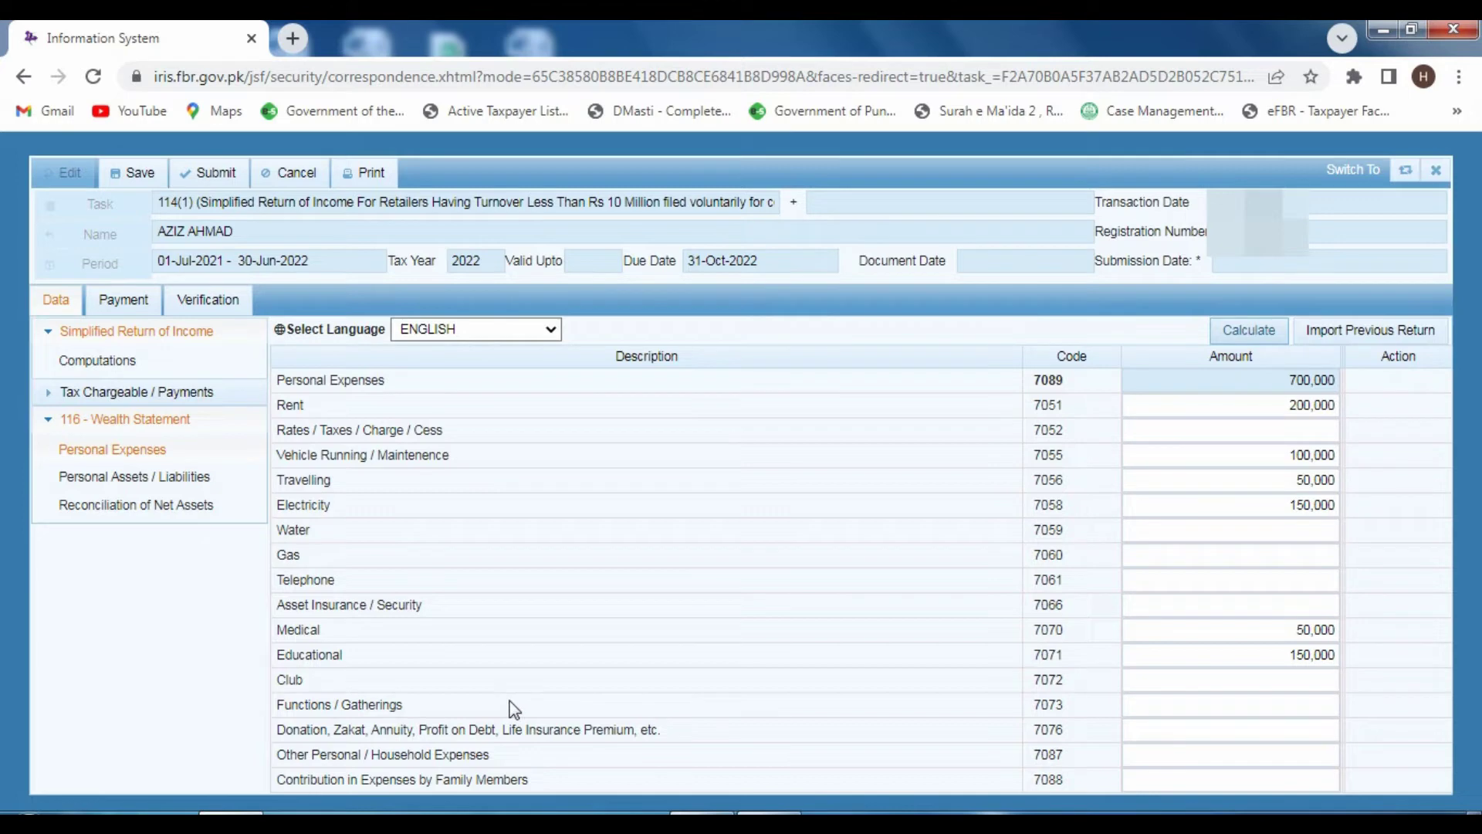
pyautogui.click(1134, 705)
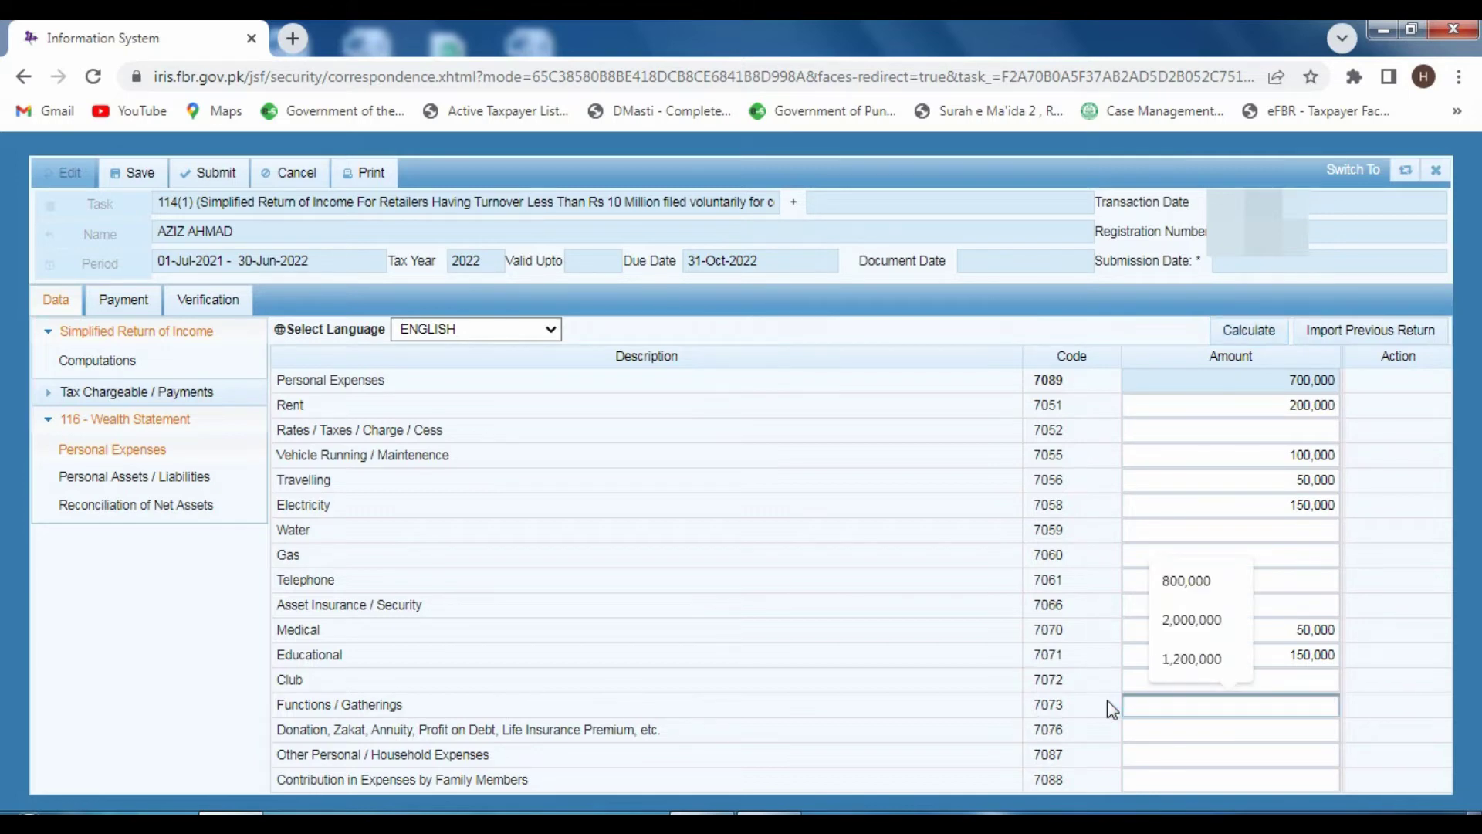
pyautogui.write('2000')
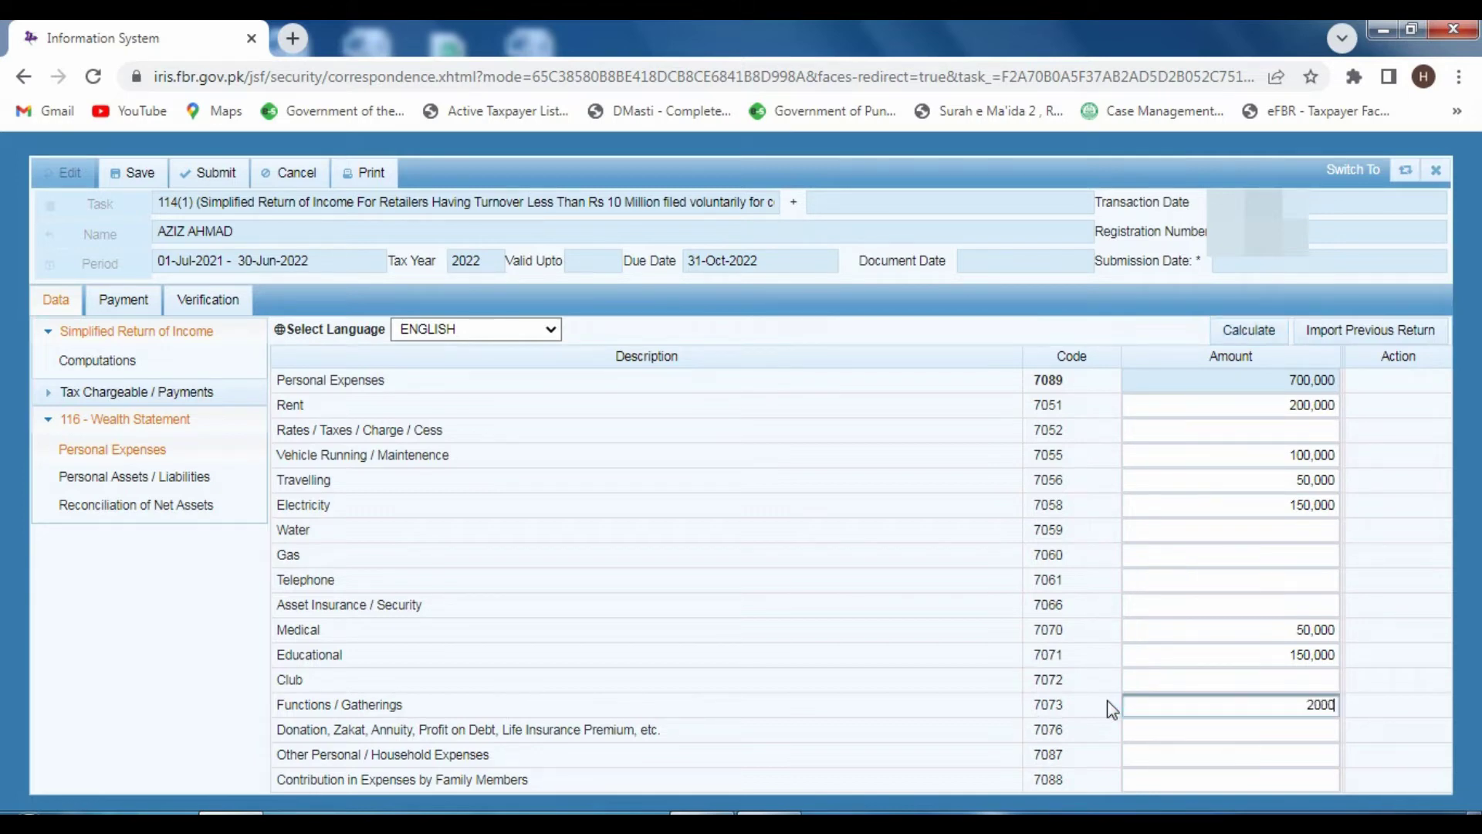
pyautogui.write('00')
pyautogui.click(1246, 329)
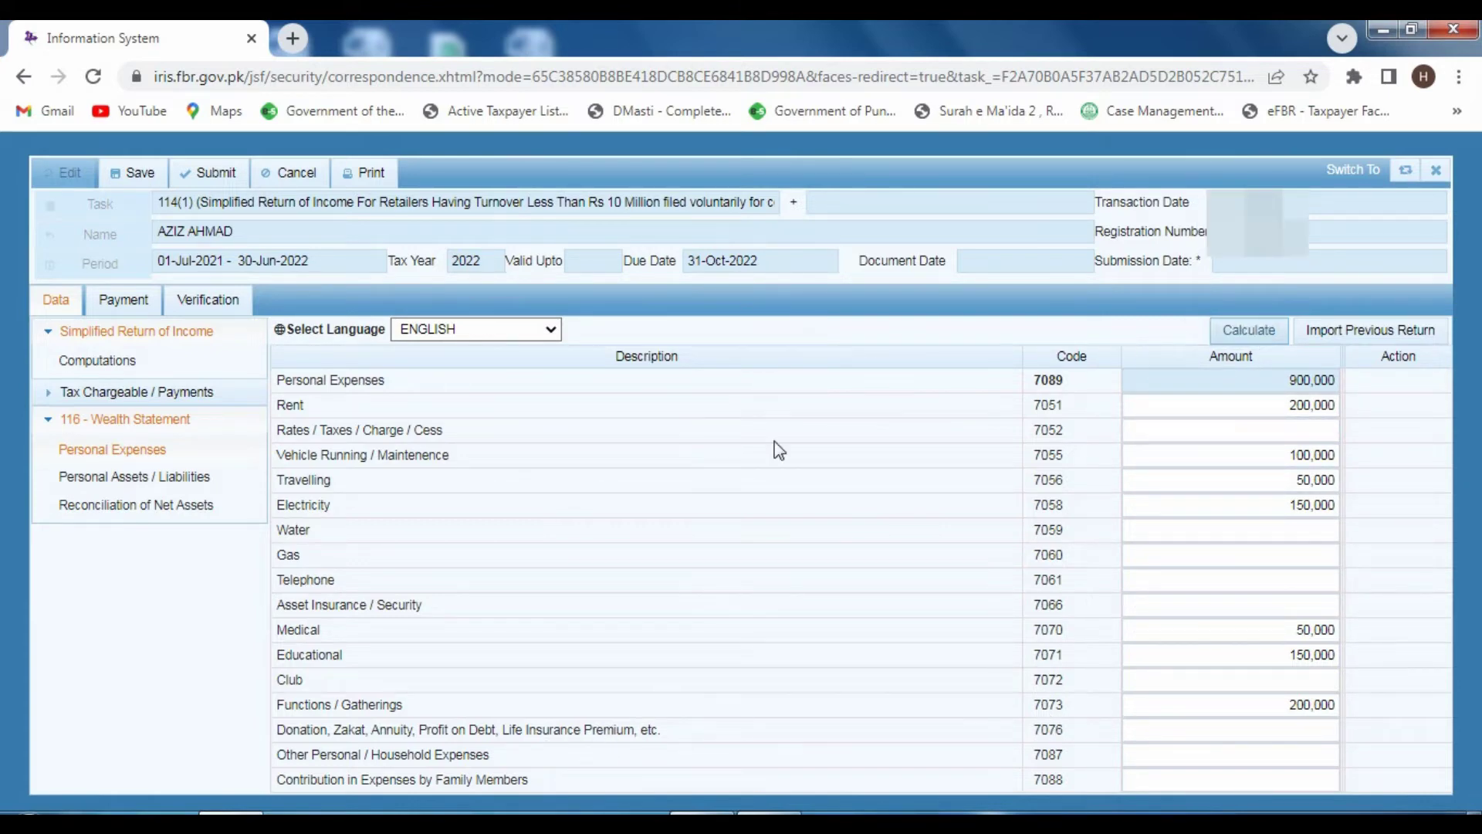
pyautogui.click(1246, 335)
pyautogui.click(171, 486)
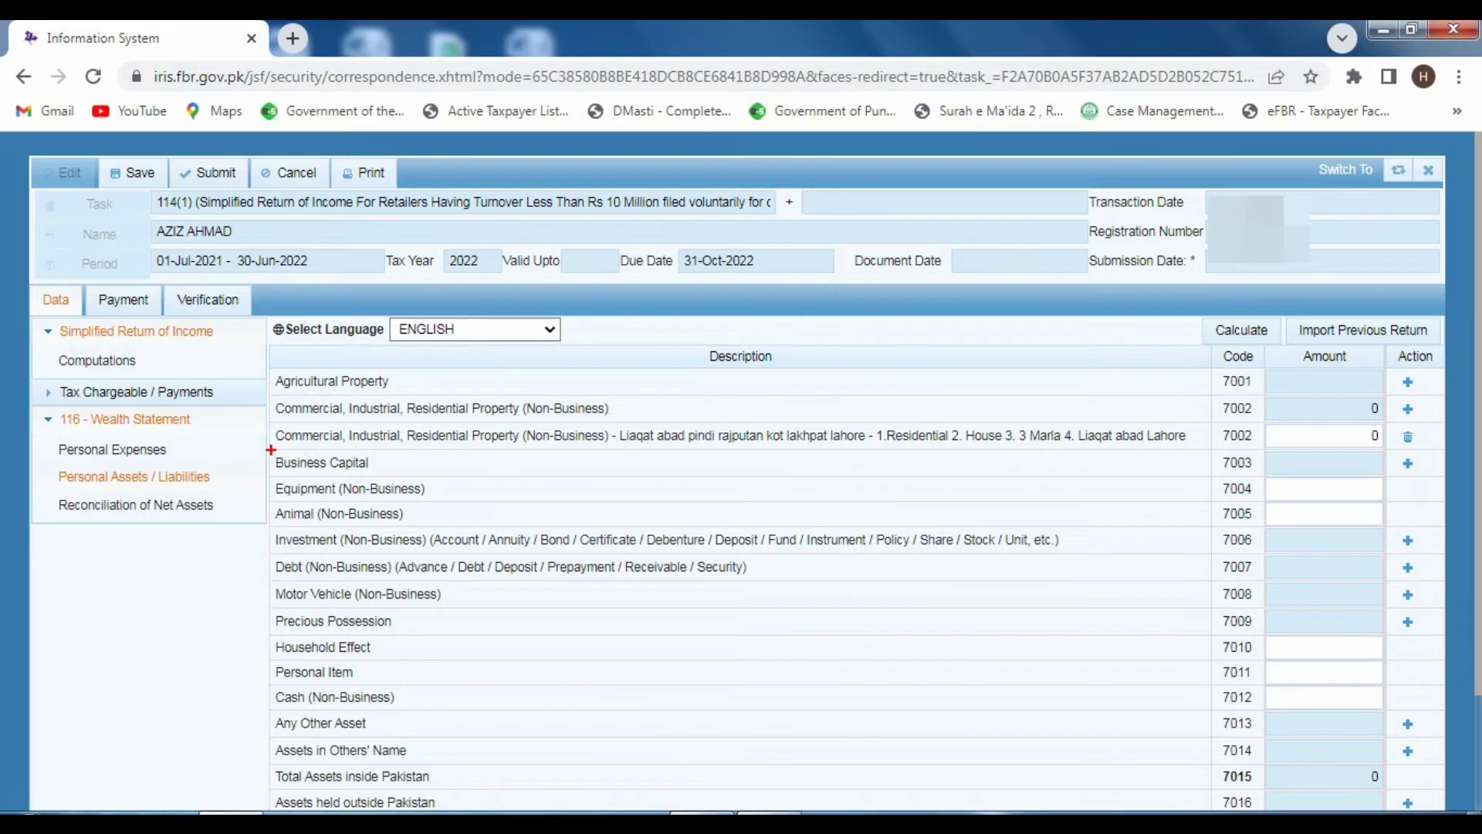
# - Add a Business Capital entry of 2,000,000 for the taxpayer's business and recalculate
pyautogui.moveTo(271, 449)
pyautogui.mouseDown()
pyautogui.moveTo(354, 473)
pyautogui.moveTo(461, 472)
pyautogui.mouseUp()
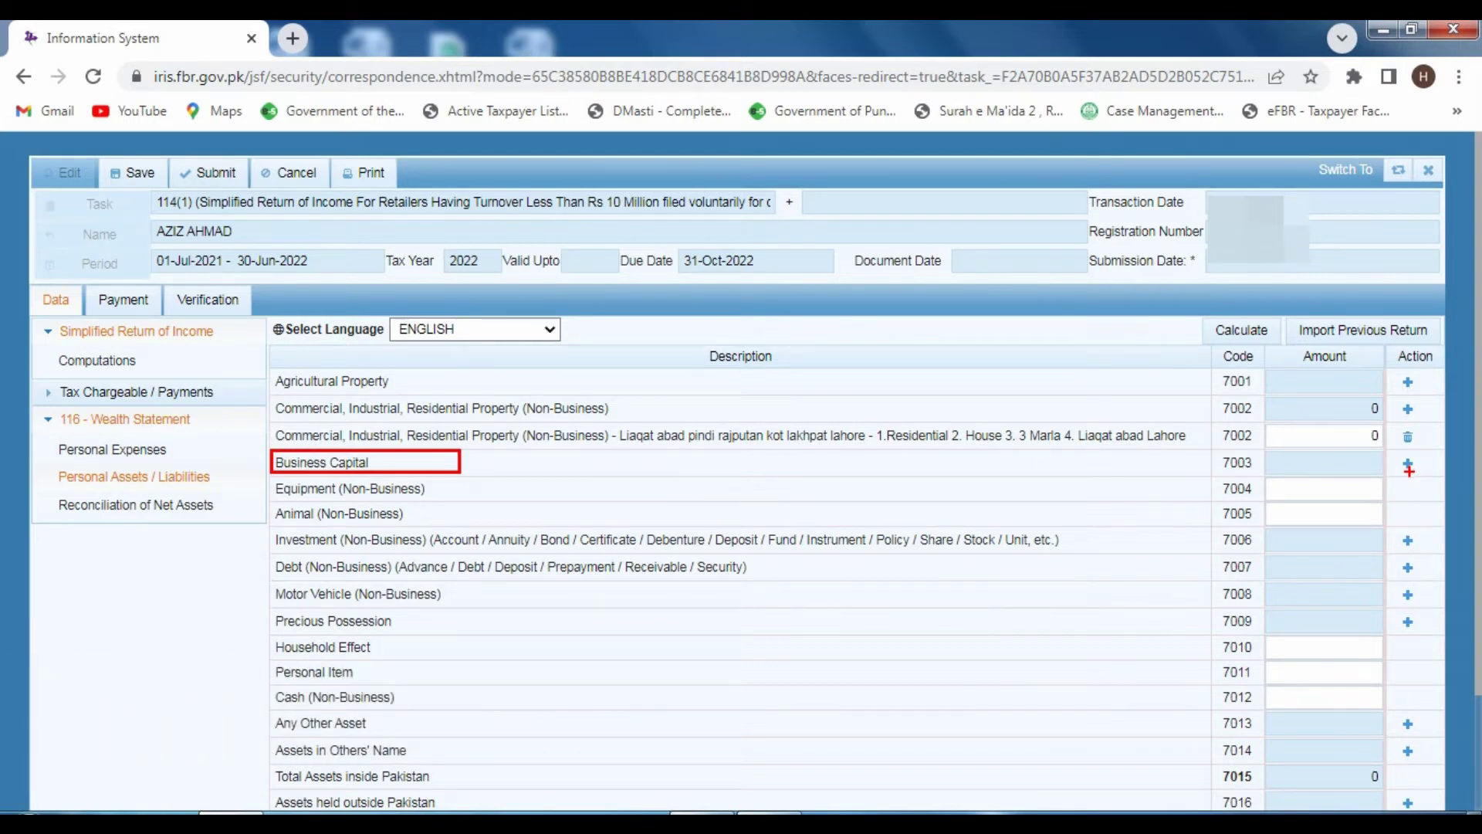
pyautogui.click(1407, 464)
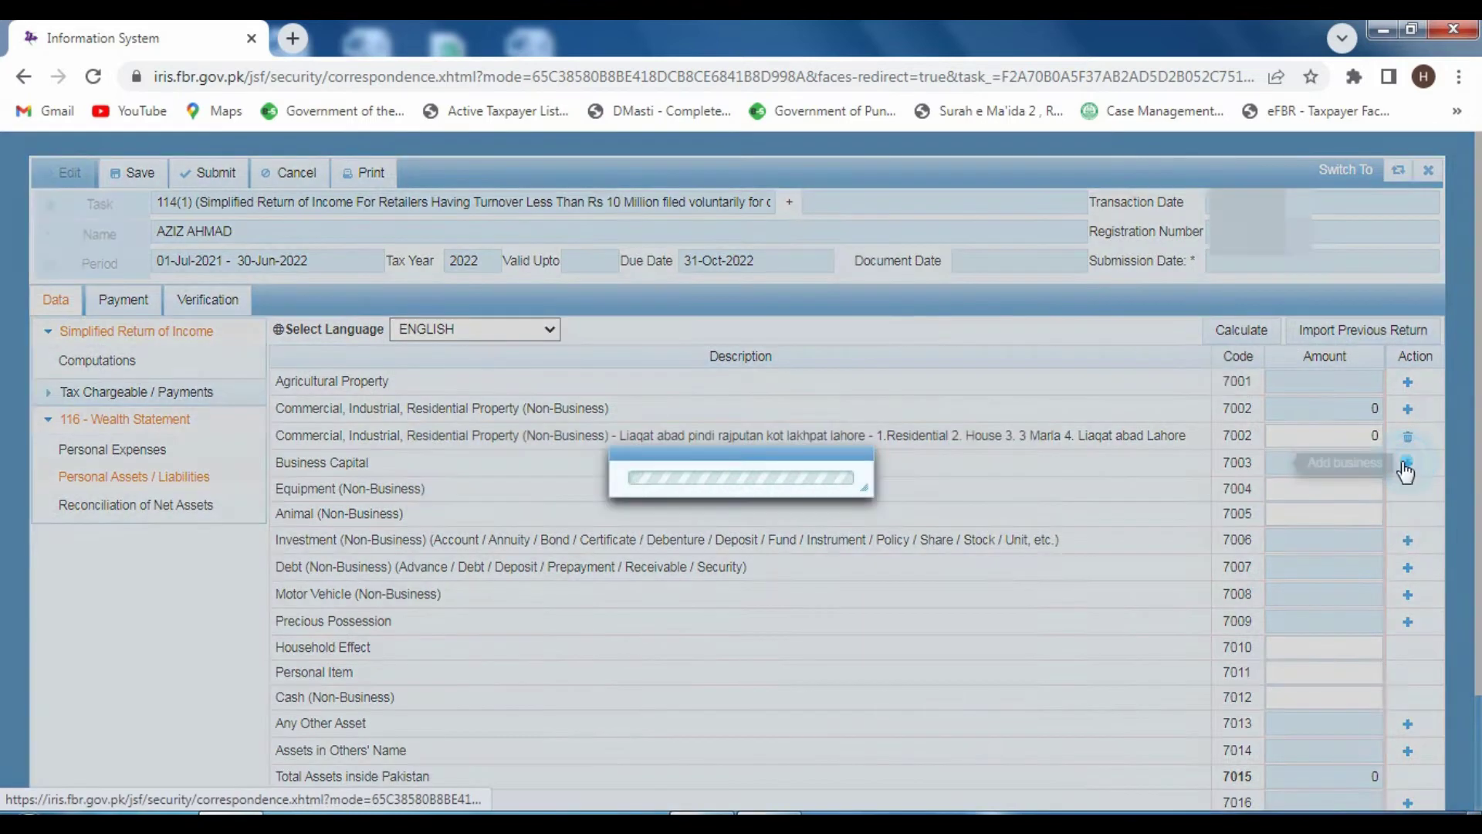
pyautogui.click(662, 468)
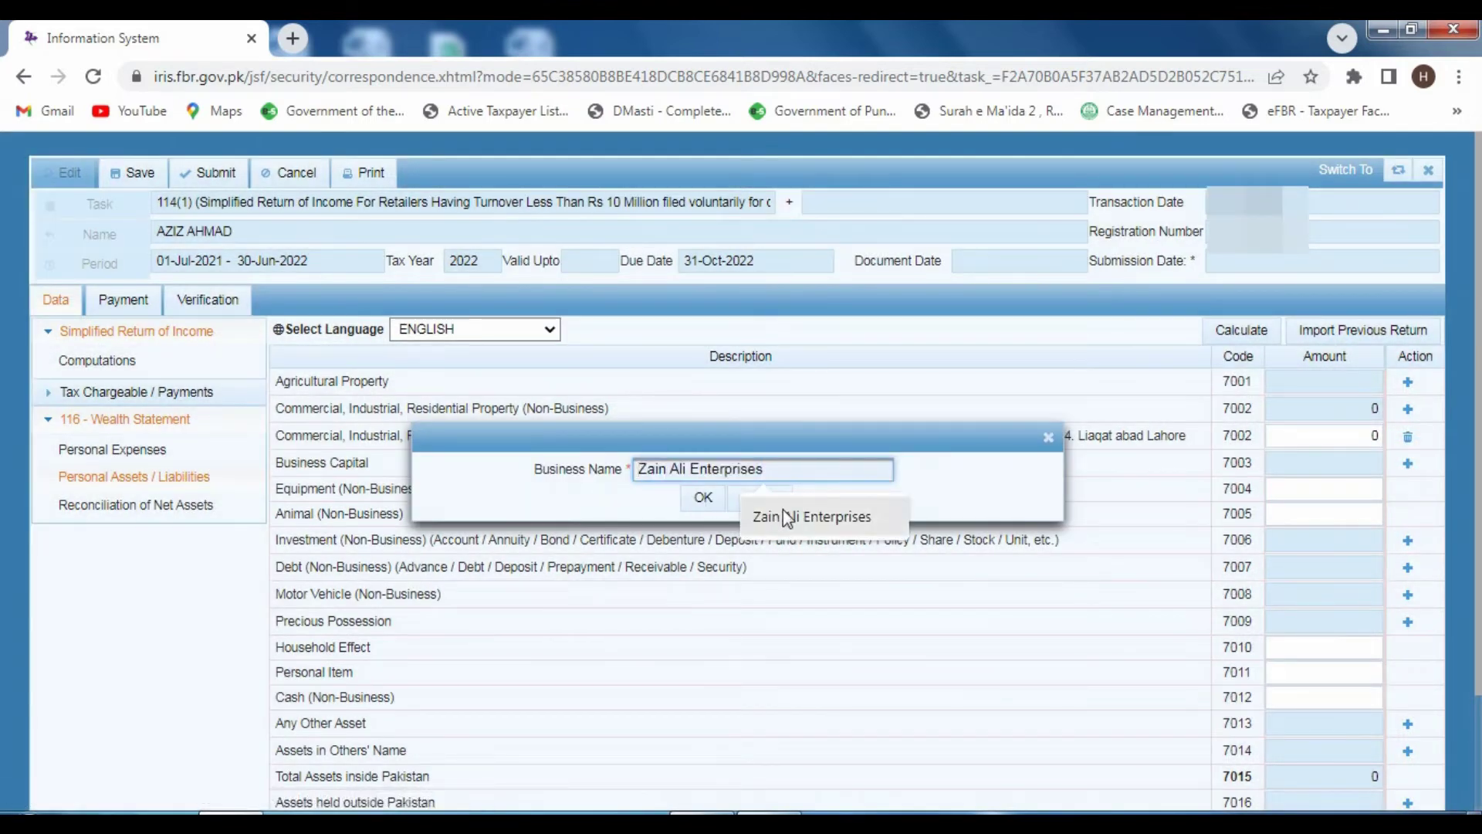
pyautogui.click(786, 517)
pyautogui.click(703, 498)
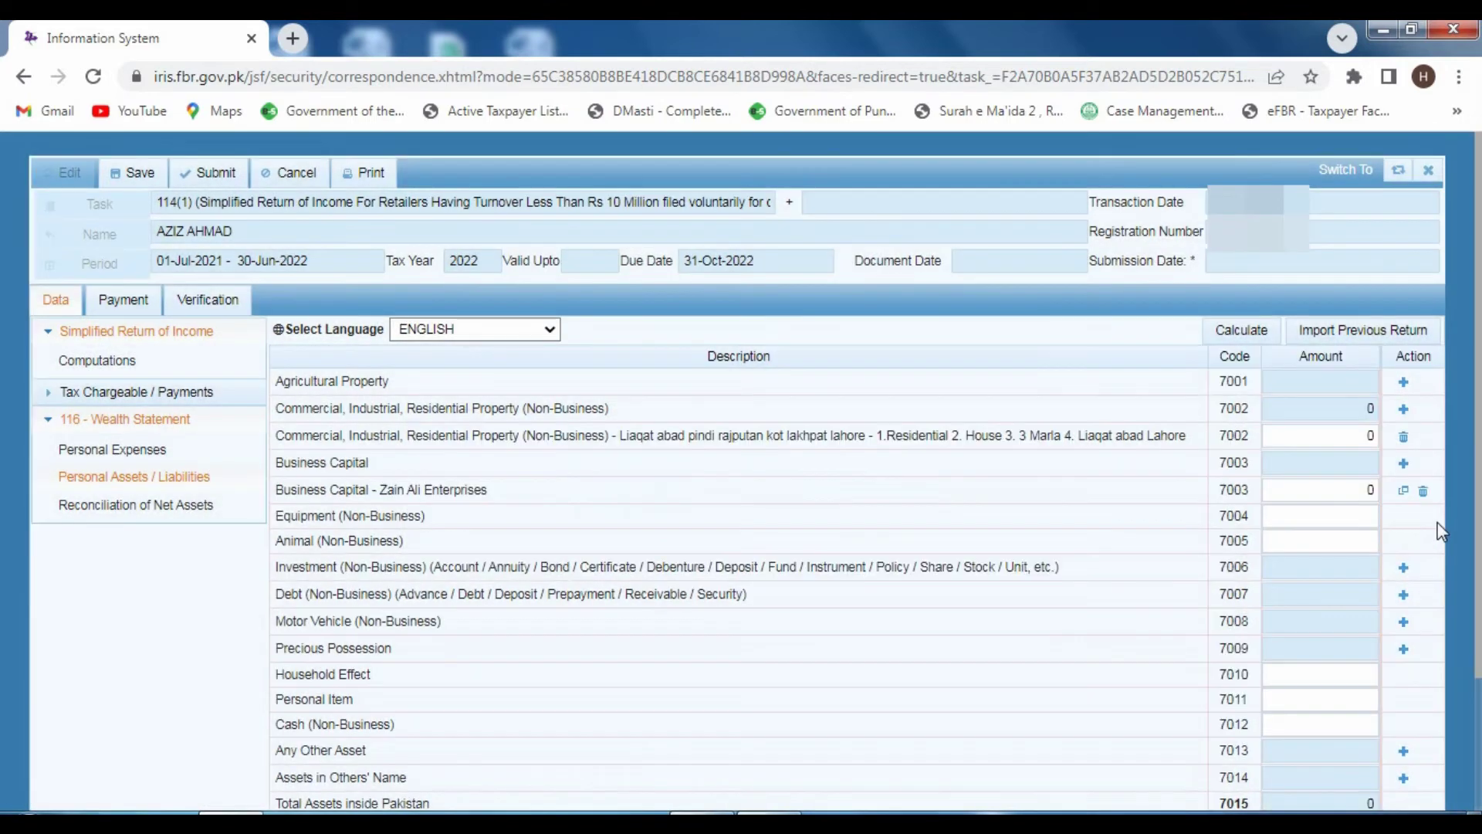
pyautogui.click(1280, 498)
pyautogui.doubleClick(1372, 492)
pyautogui.press('BackSpace')
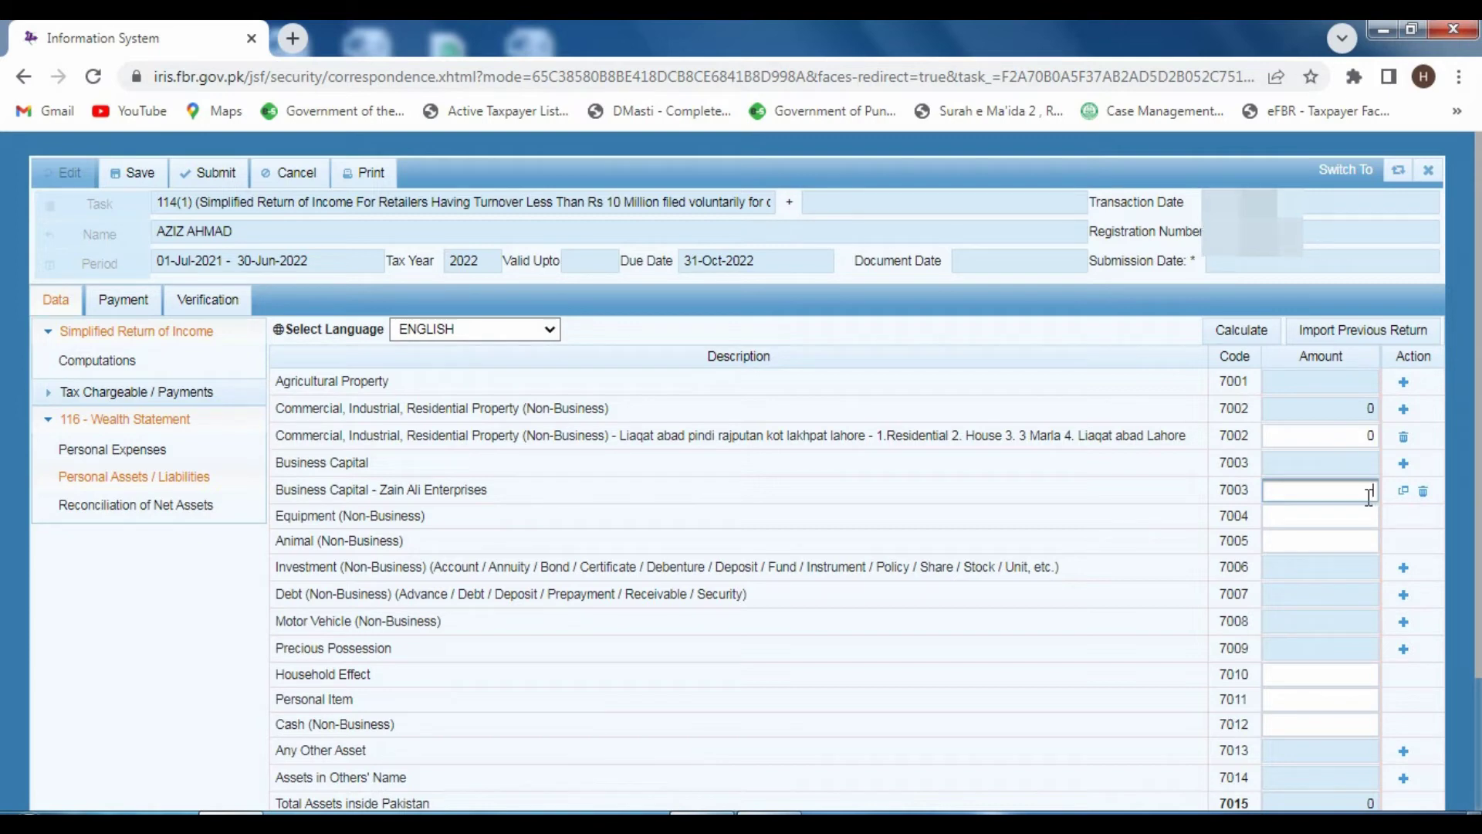
pyautogui.write('2,000,')
pyautogui.write('00000')
pyautogui.click(1241, 329)
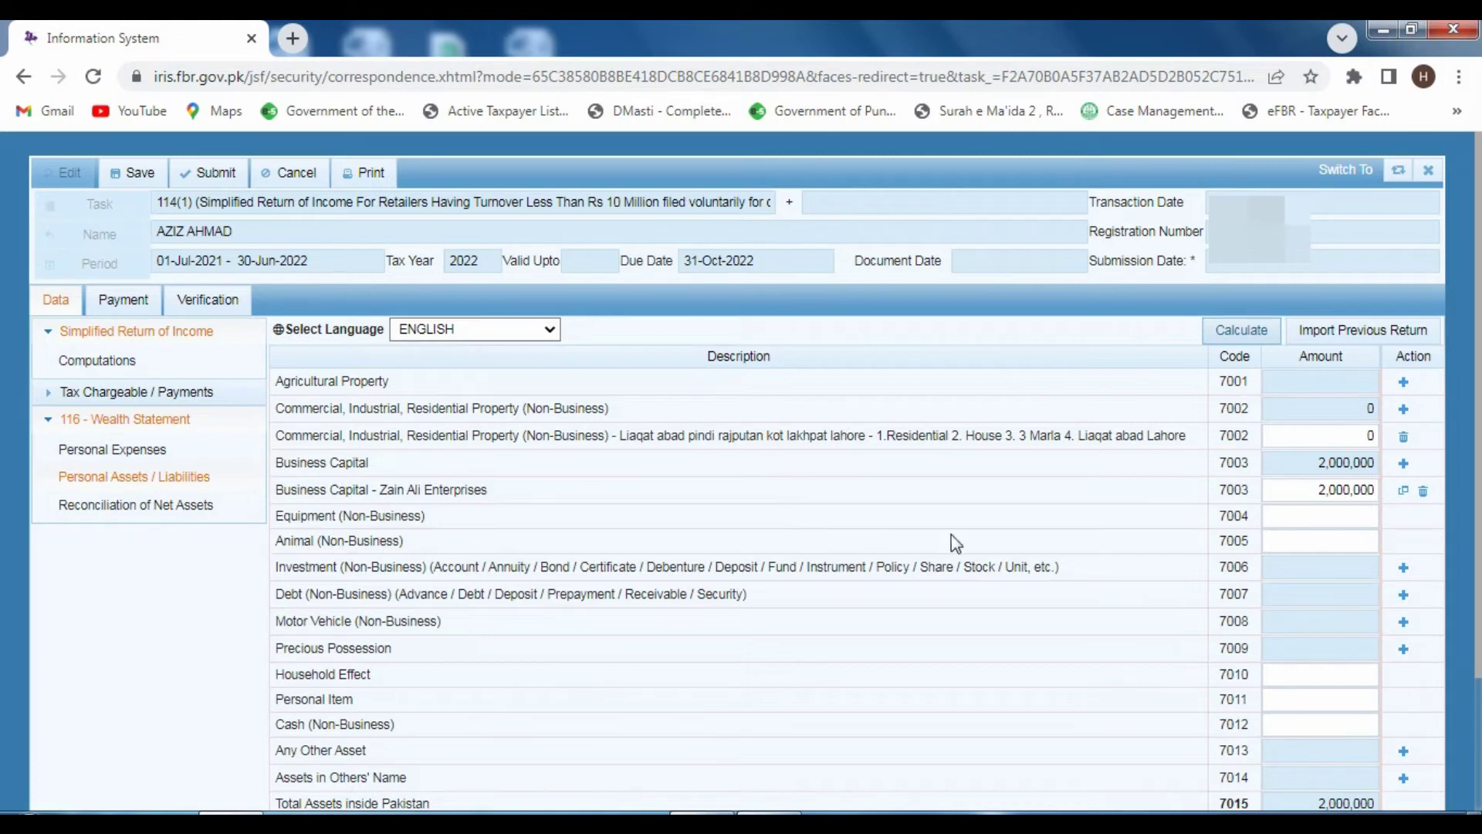
pyautogui.click(1301, 543)
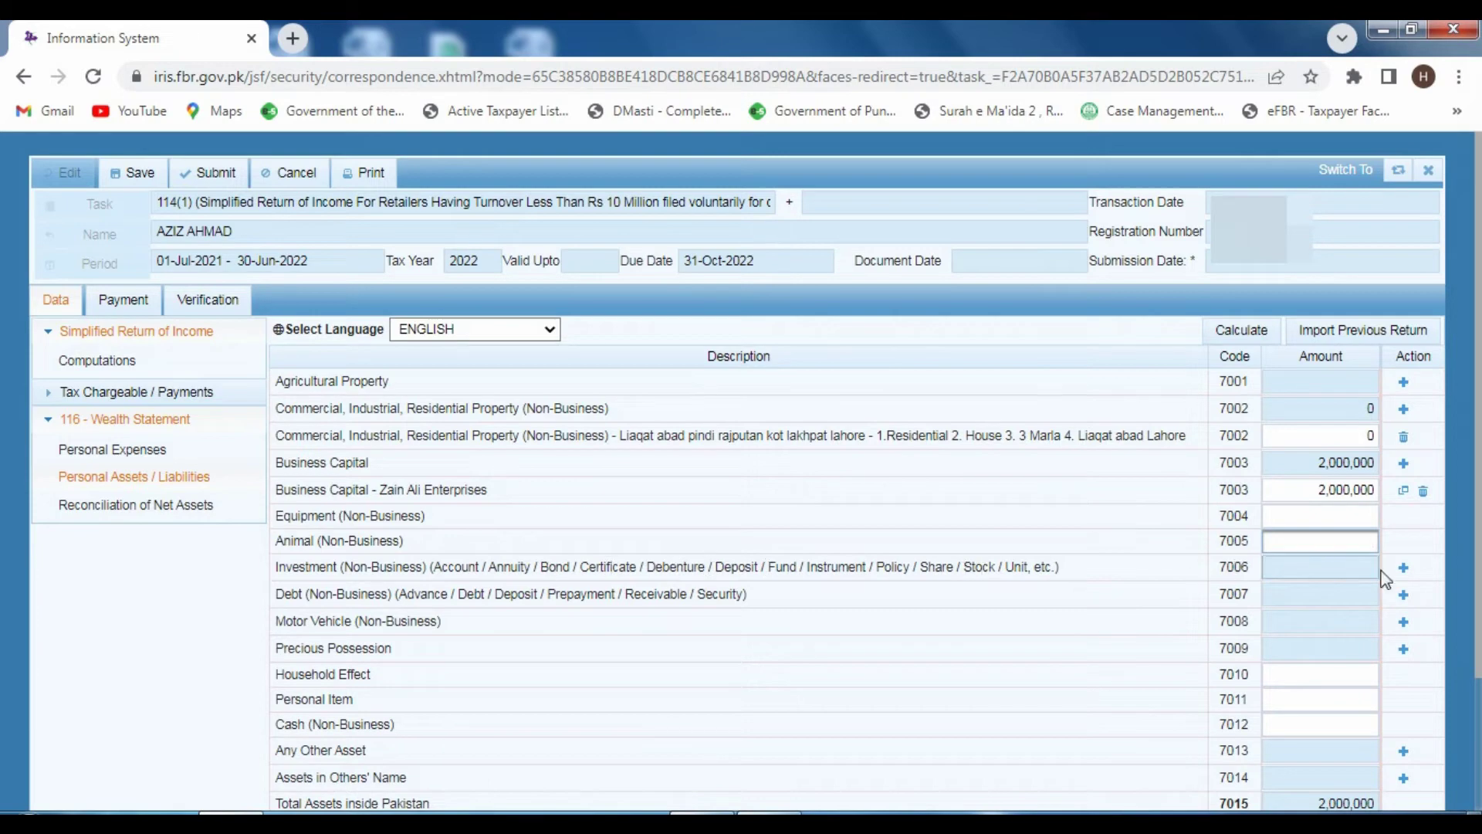
pyautogui.click(1402, 570)
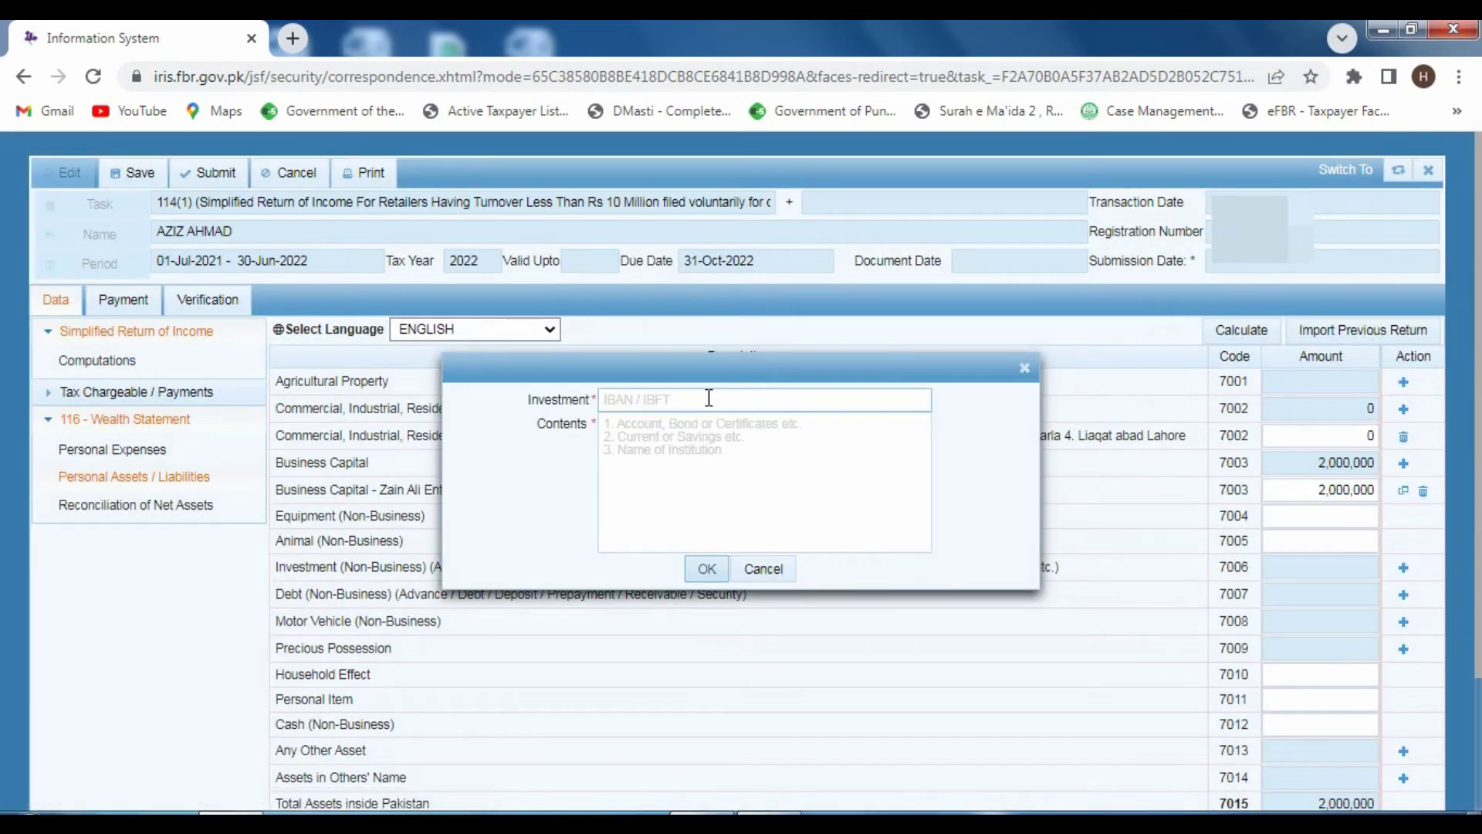
pyautogui.click(774, 574)
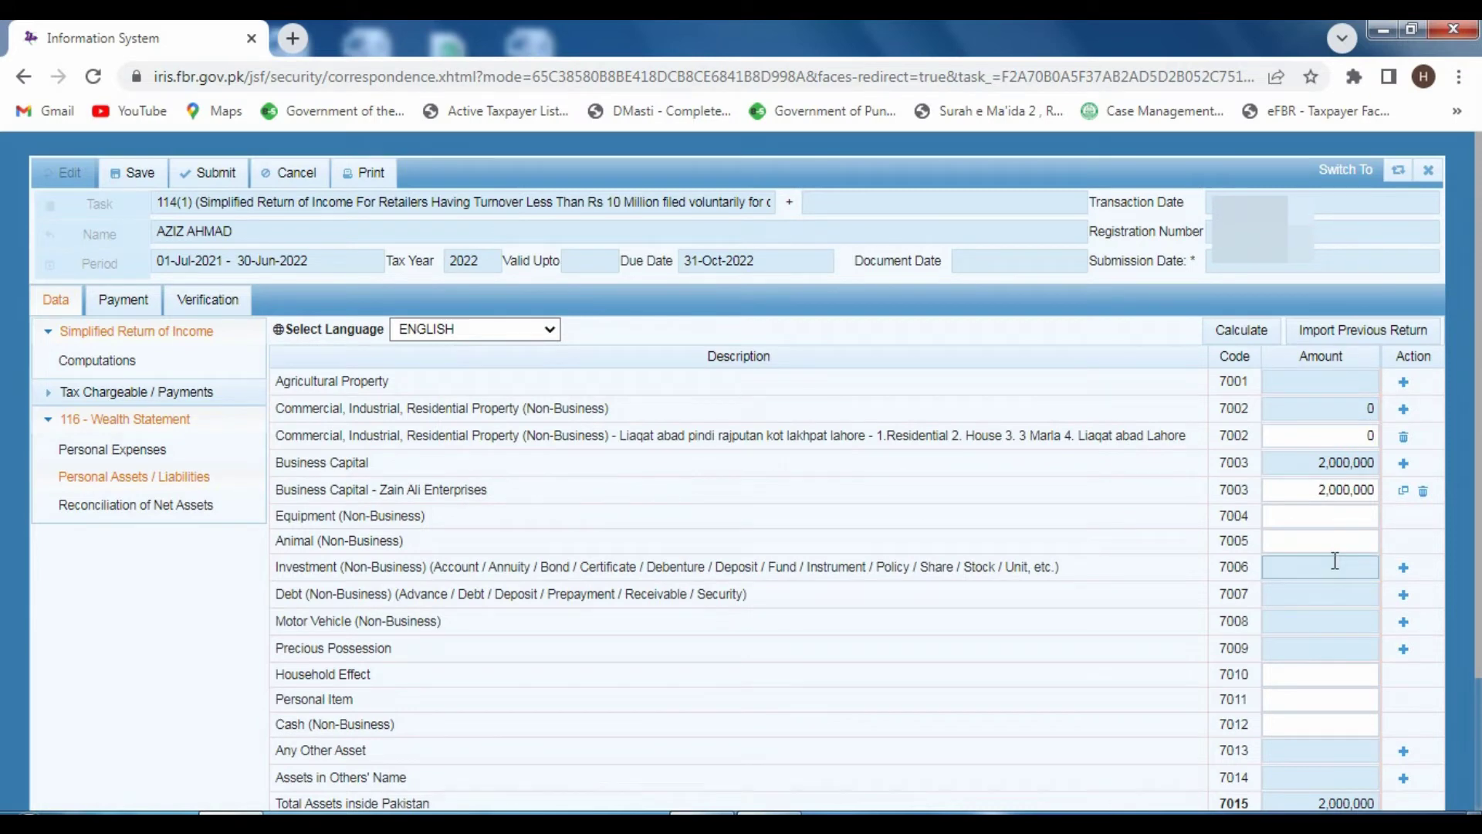
pyautogui.scroll(-2, 382, 636)
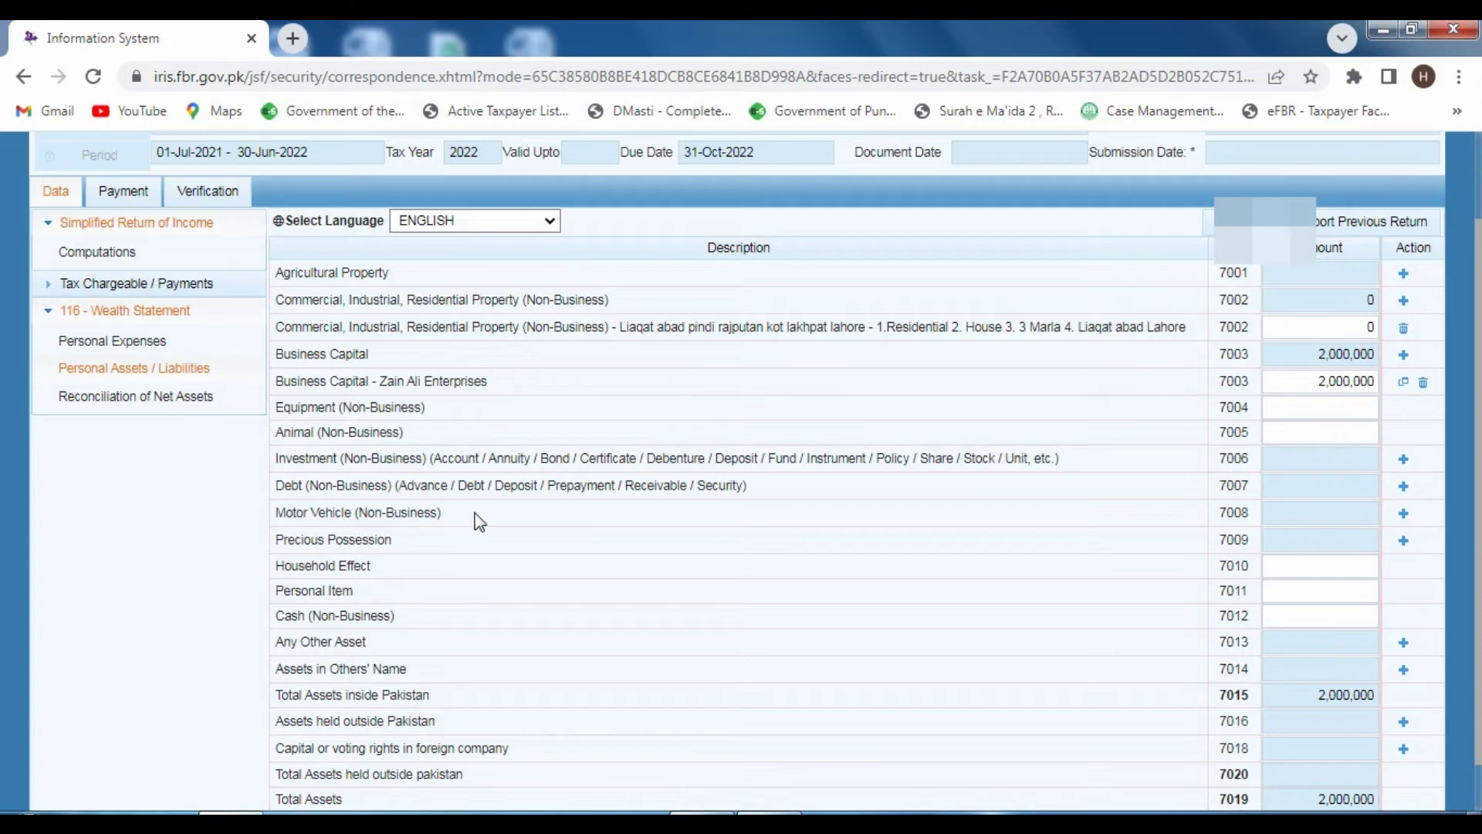
pyautogui.click(1403, 515)
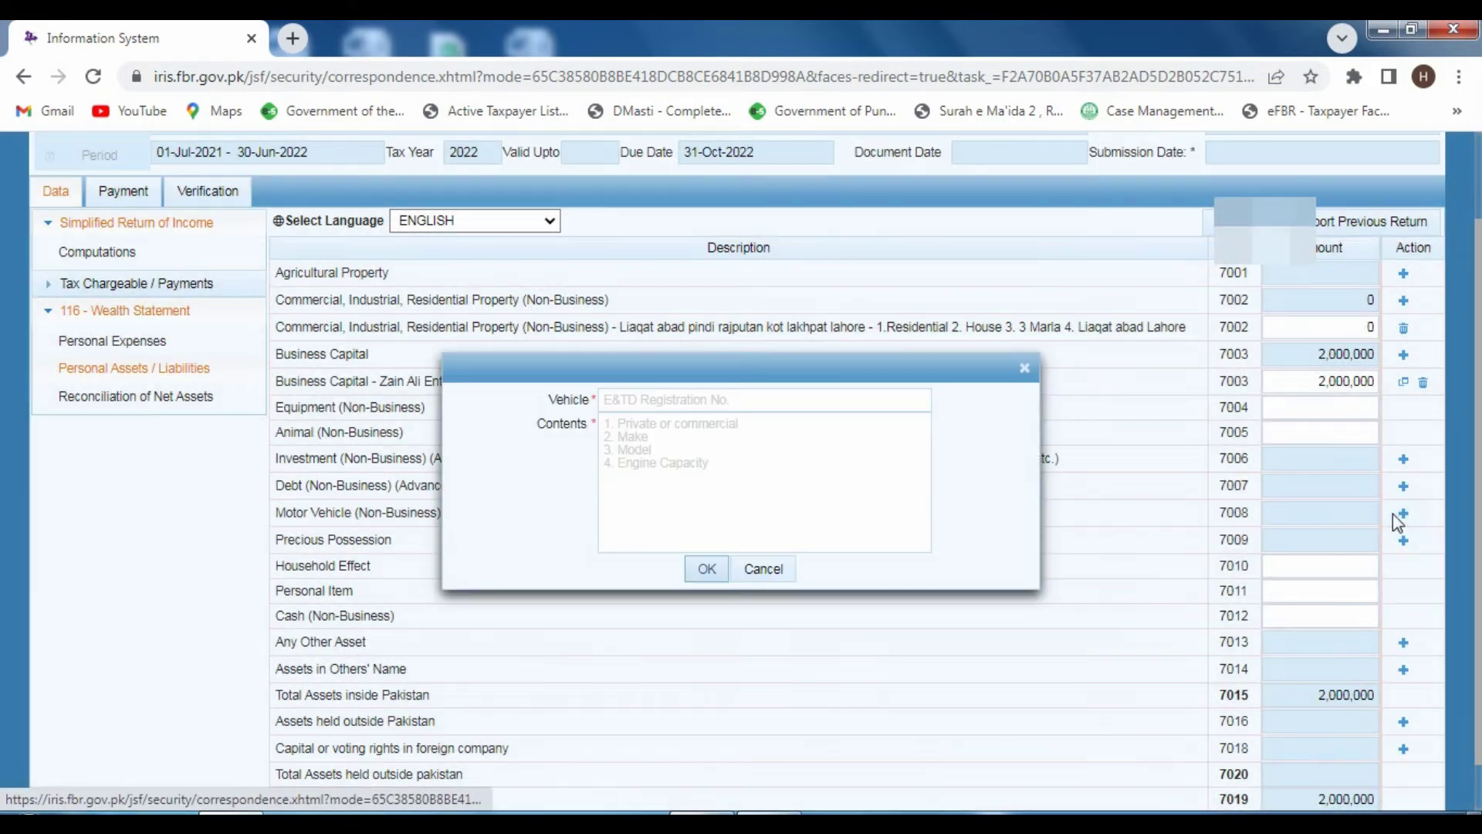
pyautogui.click(626, 402)
pyautogui.write('LEX')
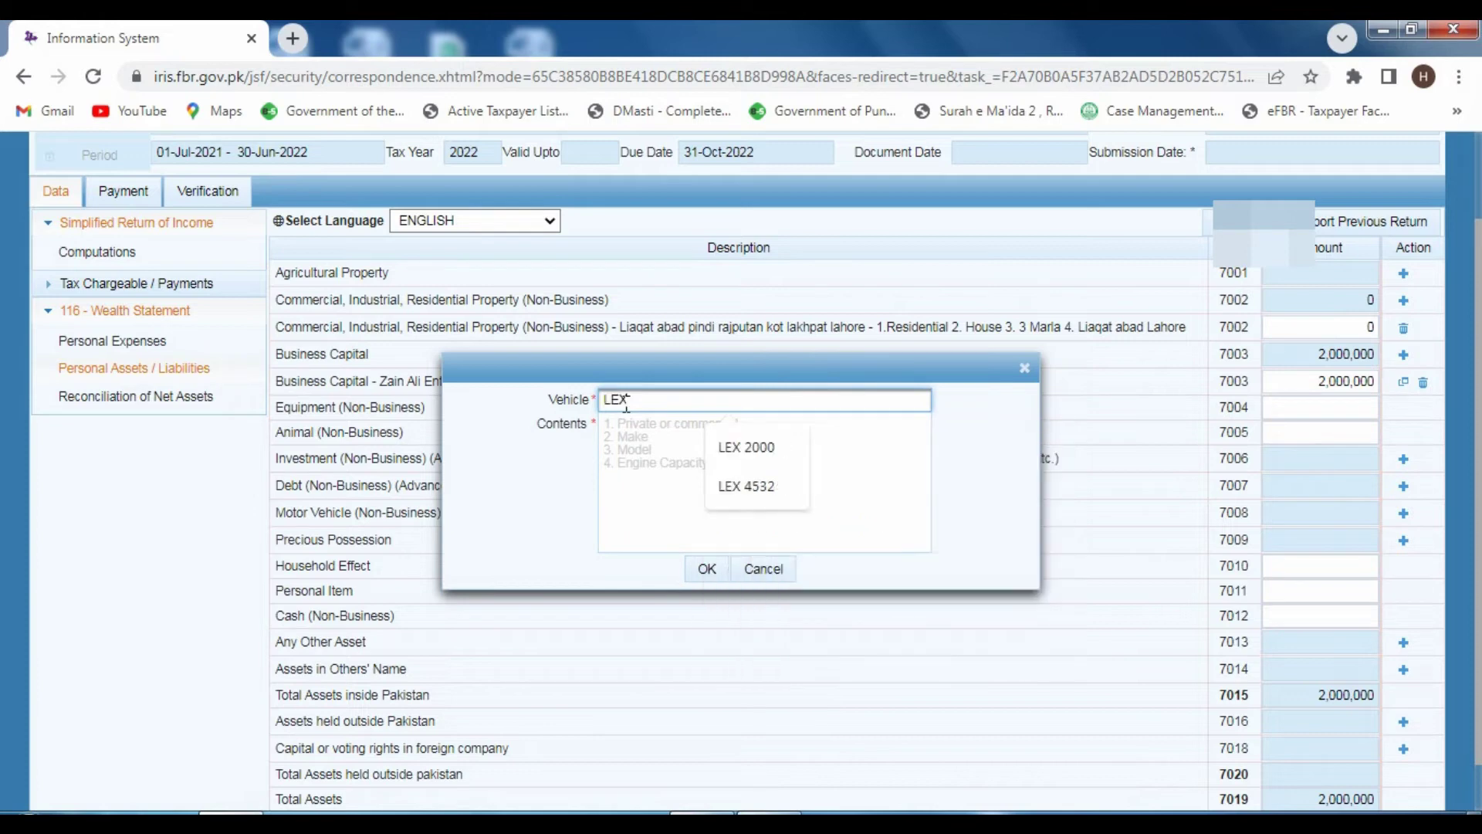
pyautogui.write(' 45')
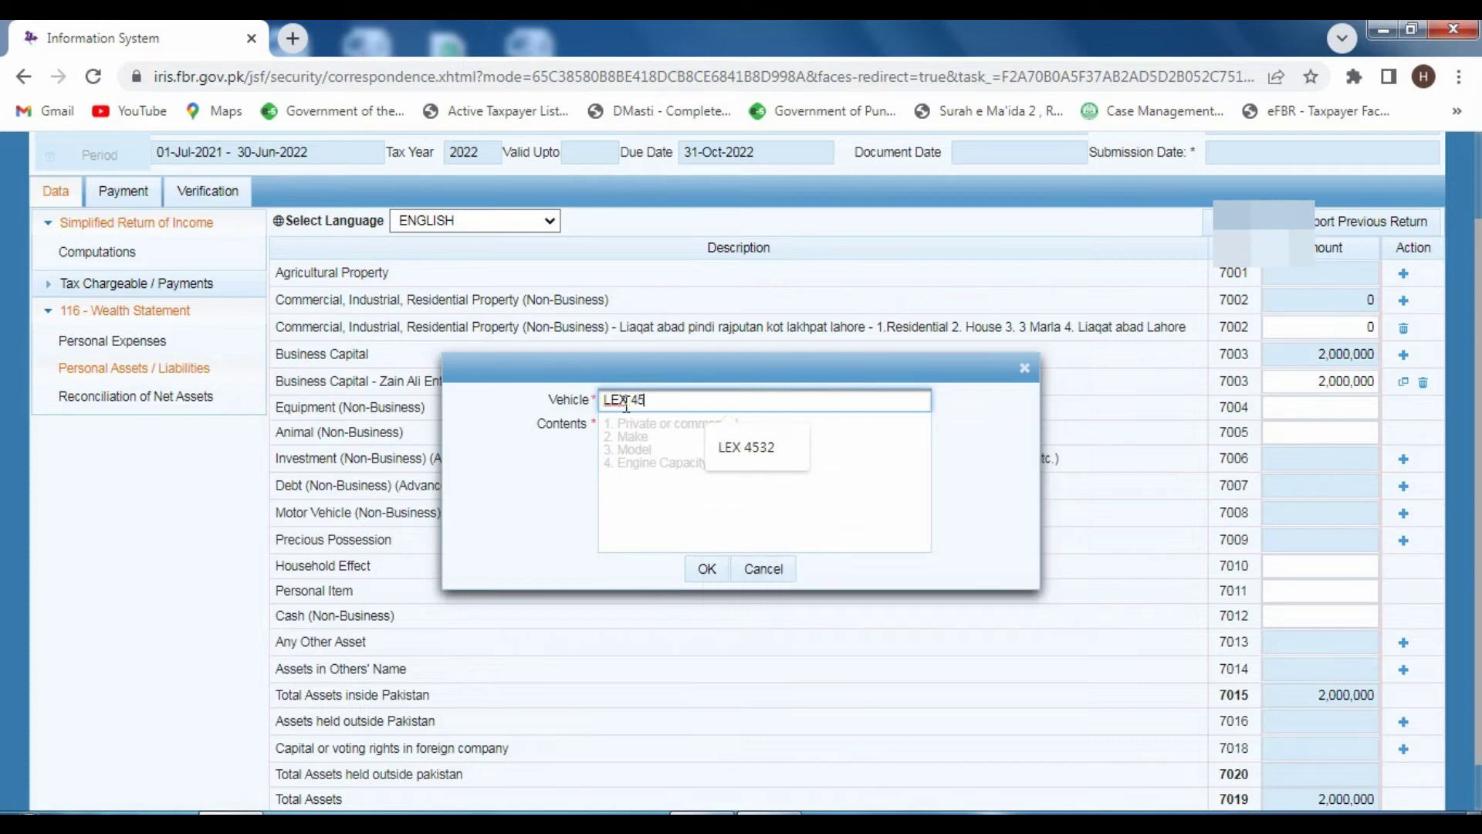
pyautogui.write('22')
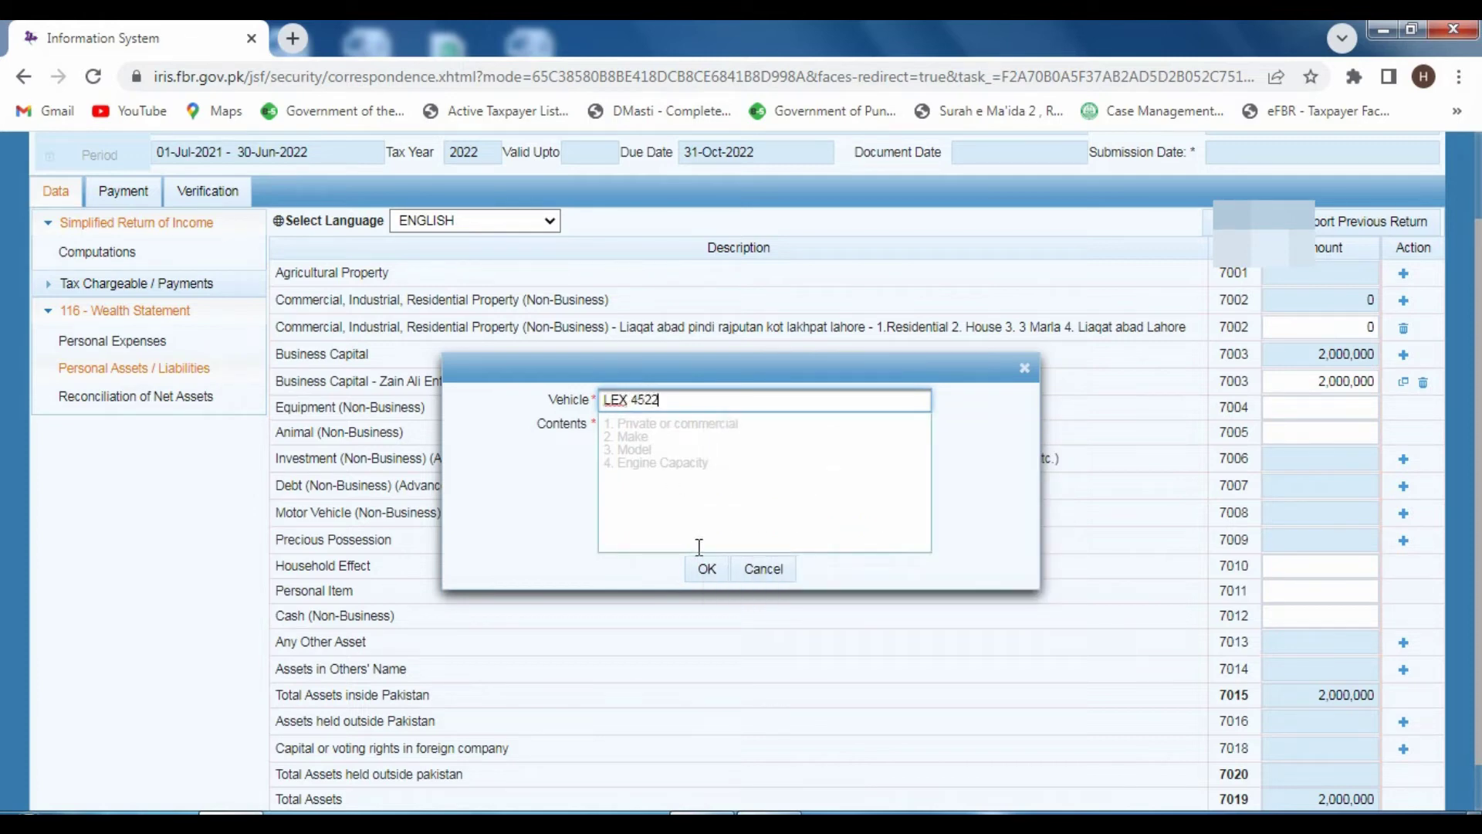
pyautogui.click(628, 424)
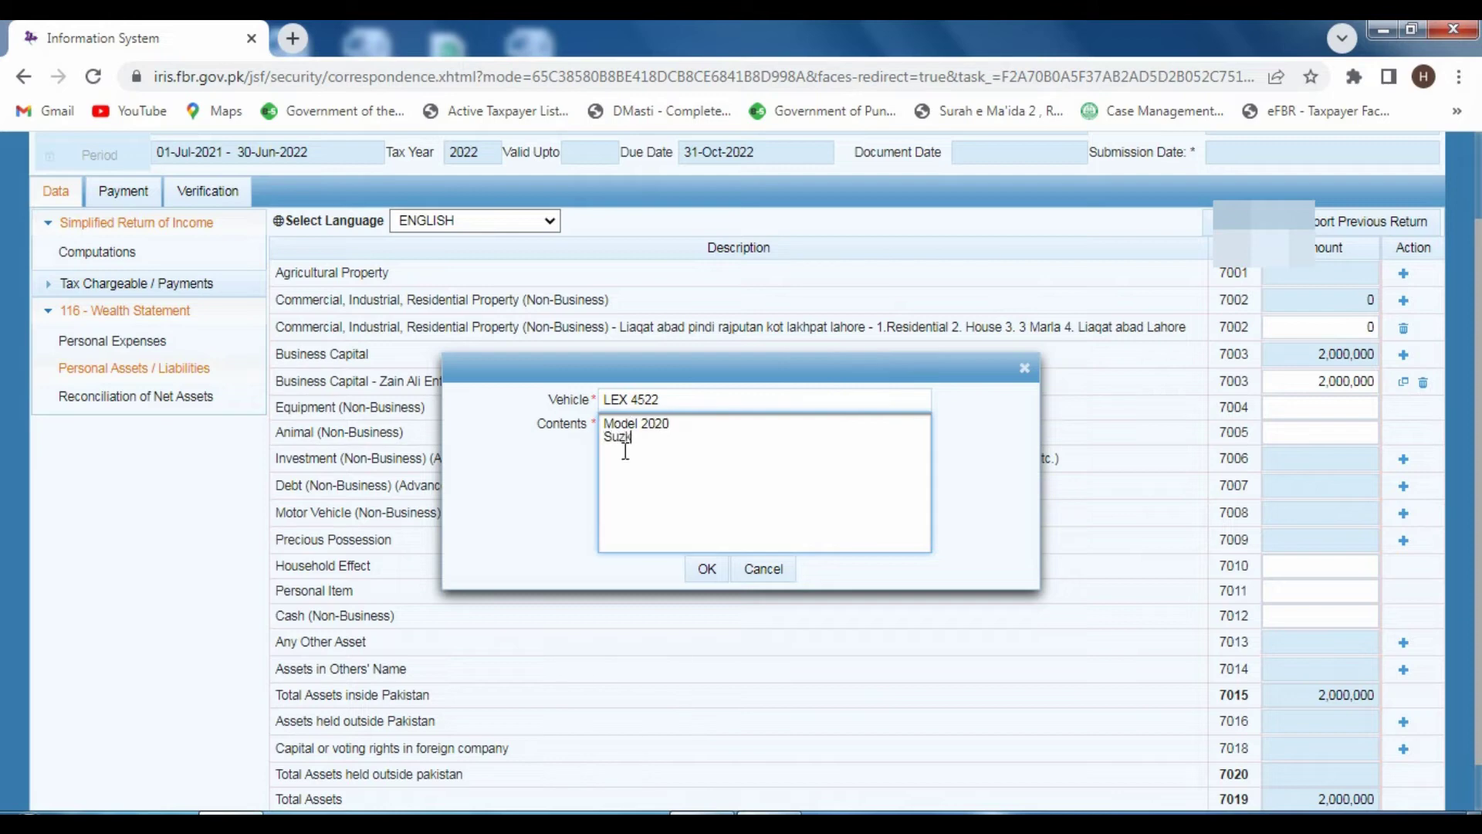
pyautogui.write('i ')
pyautogui.write('u')
pyautogui.click(707, 569)
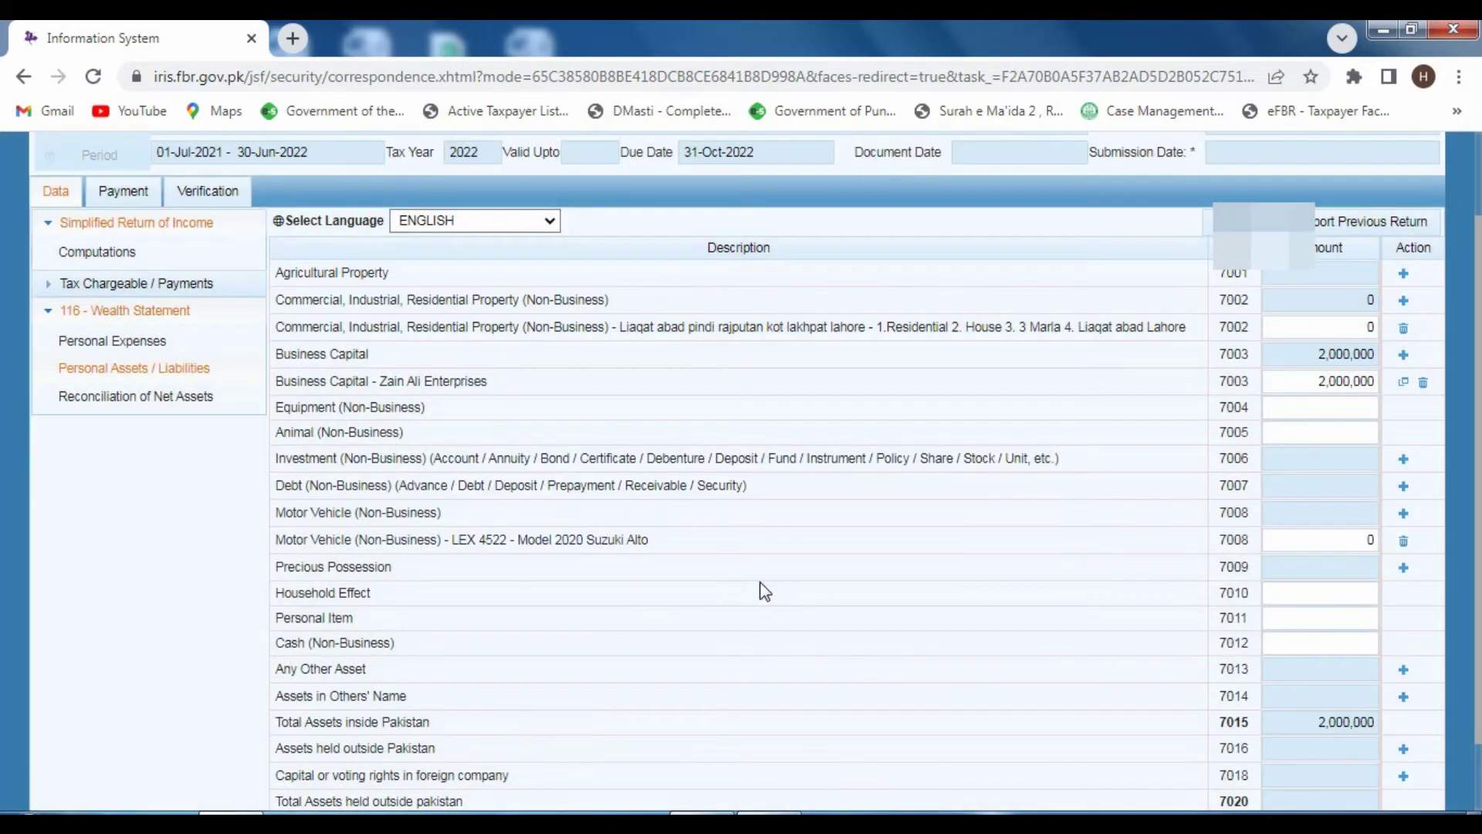
# - Set the vehicle's amount to 1,500,000 and recalculate total assets to 3,500,000
pyautogui.click(1370, 539)
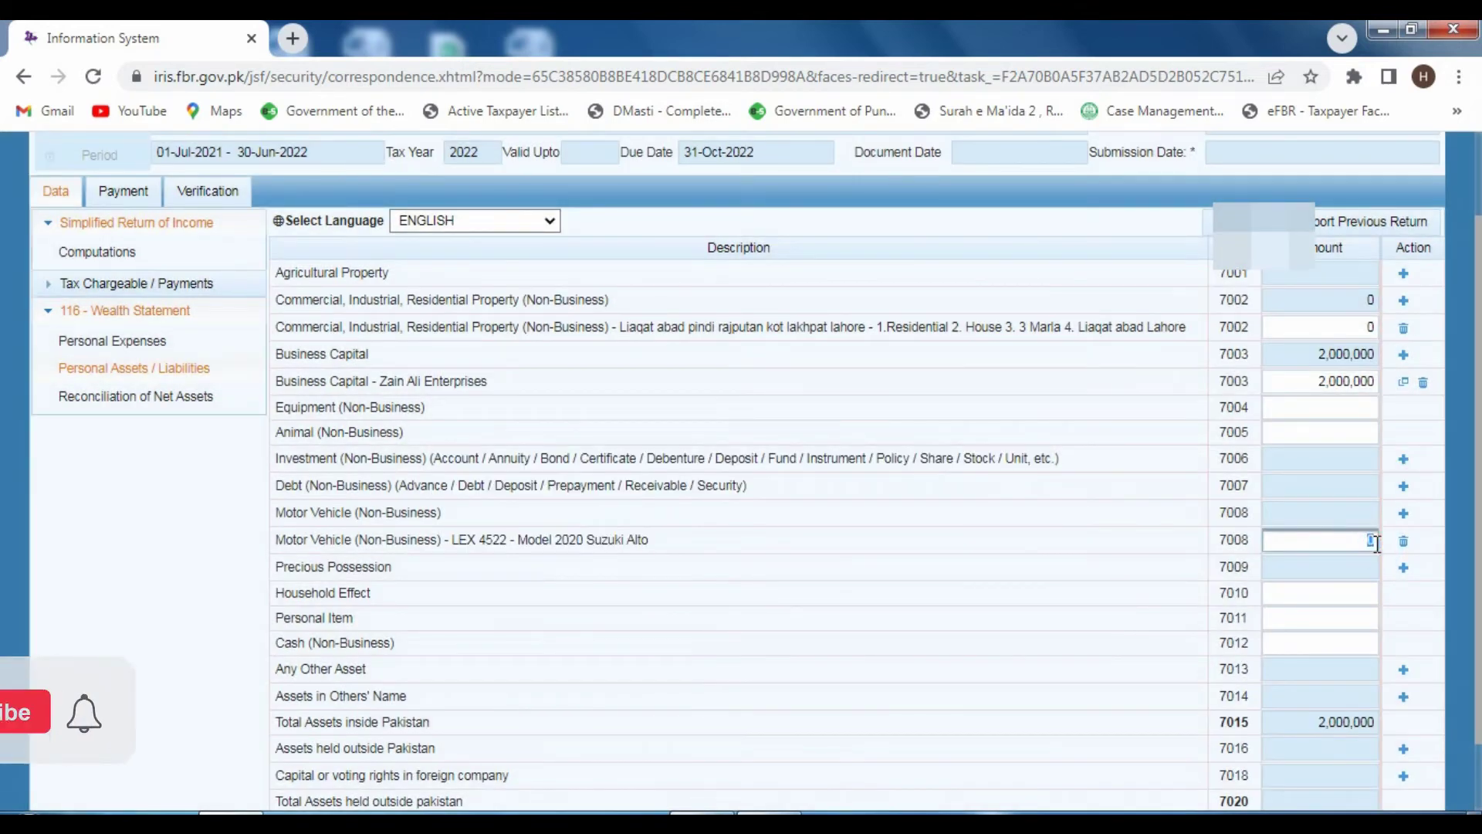
pyautogui.write('15')
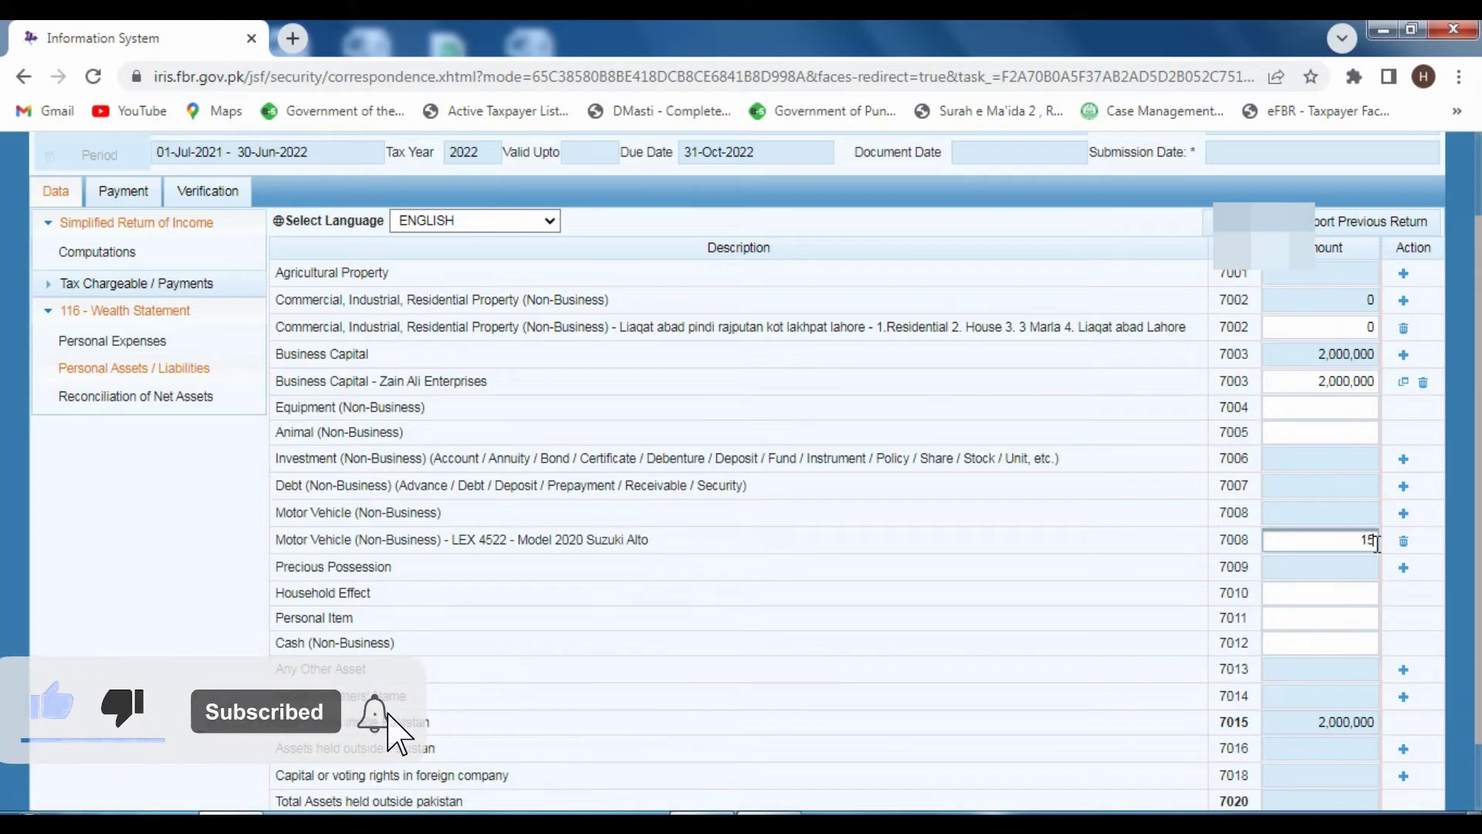
pyautogui.write('000')
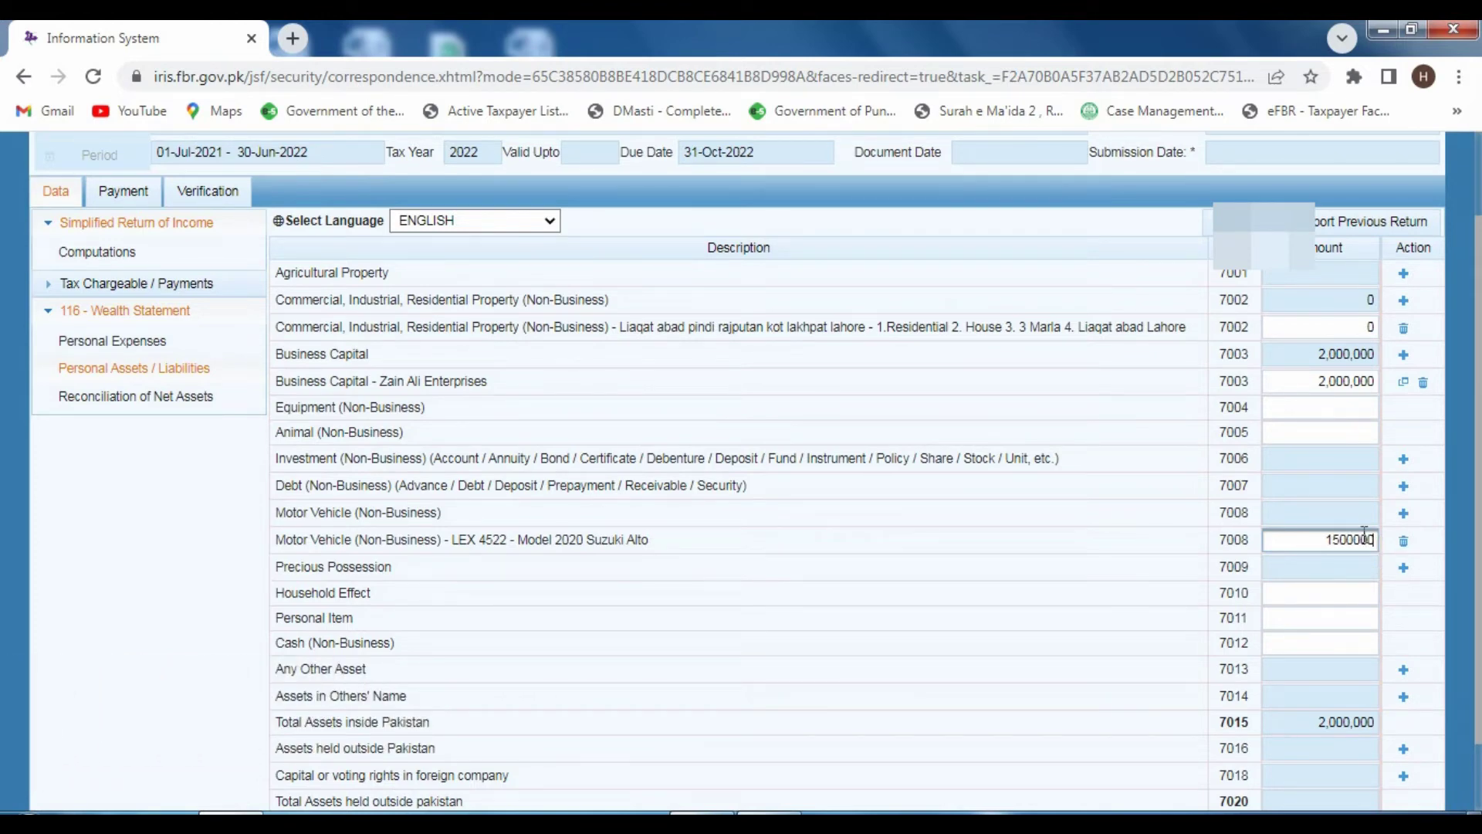
pyautogui.click(1241, 223)
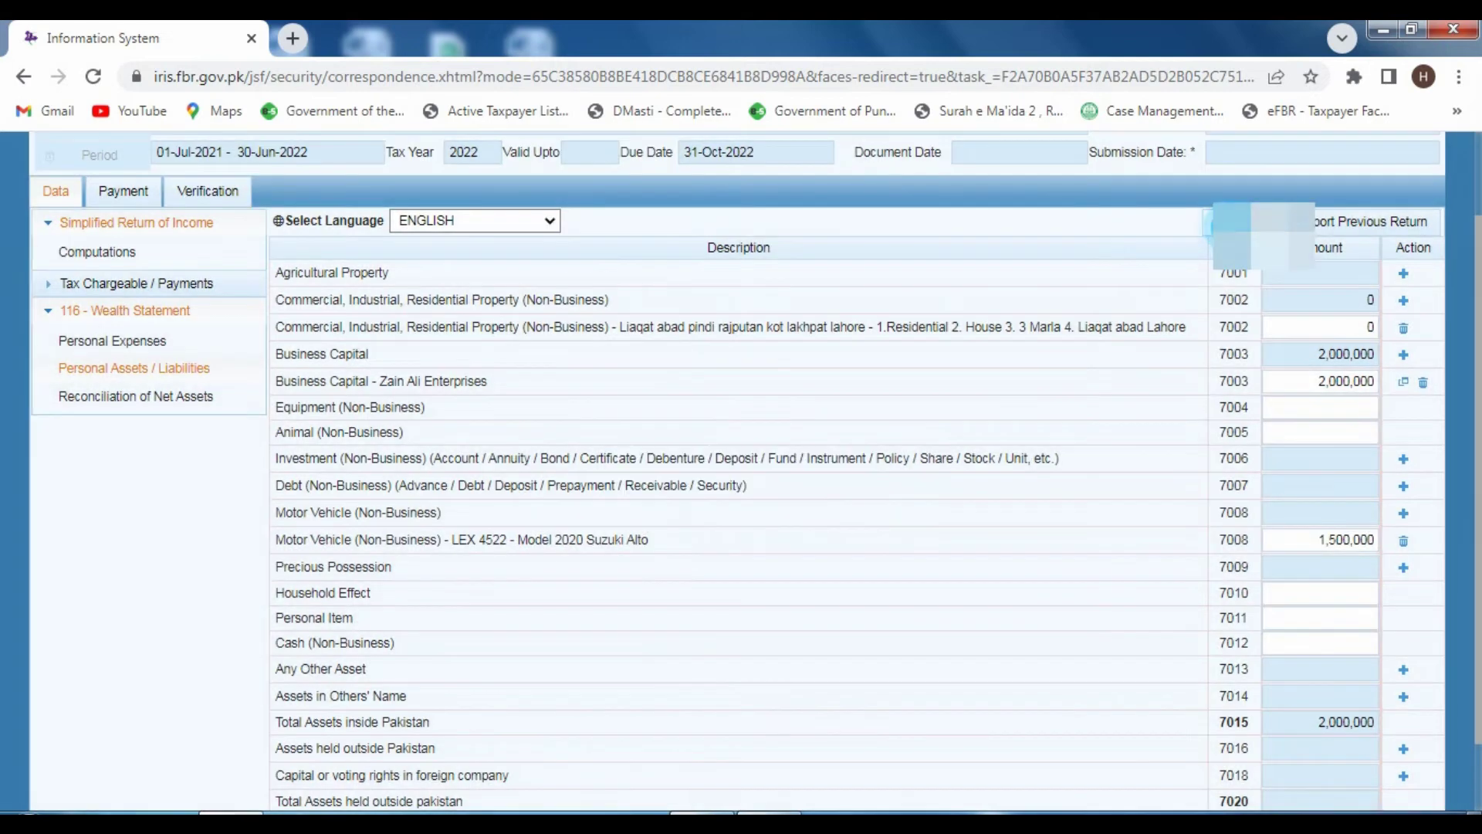
pyautogui.click(1241, 222)
pyautogui.click(1241, 223)
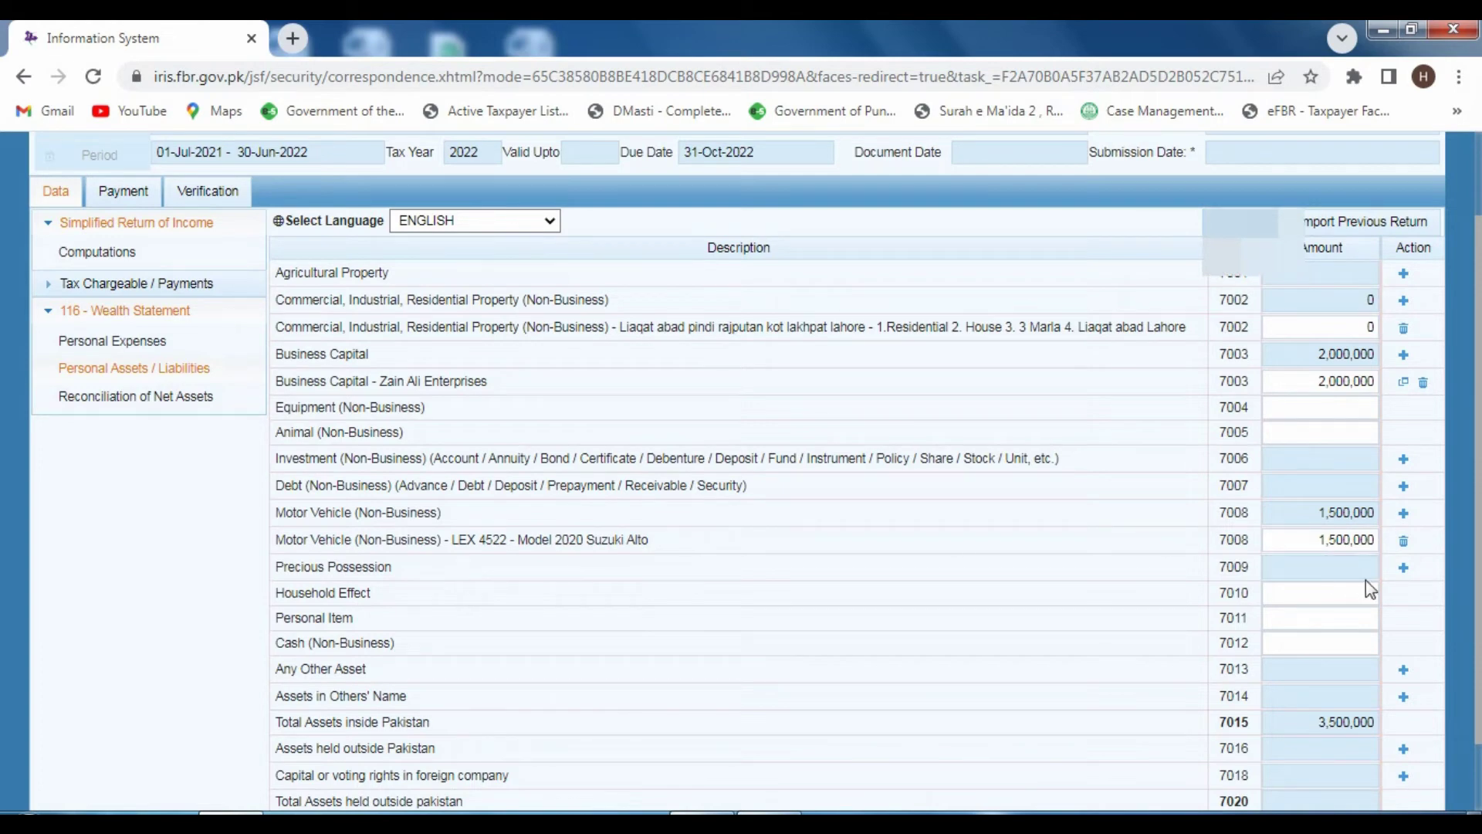
# - Add a Precious Possession entry for 5 tola Gold worth 550,000 and recalculate
pyautogui.click(1402, 570)
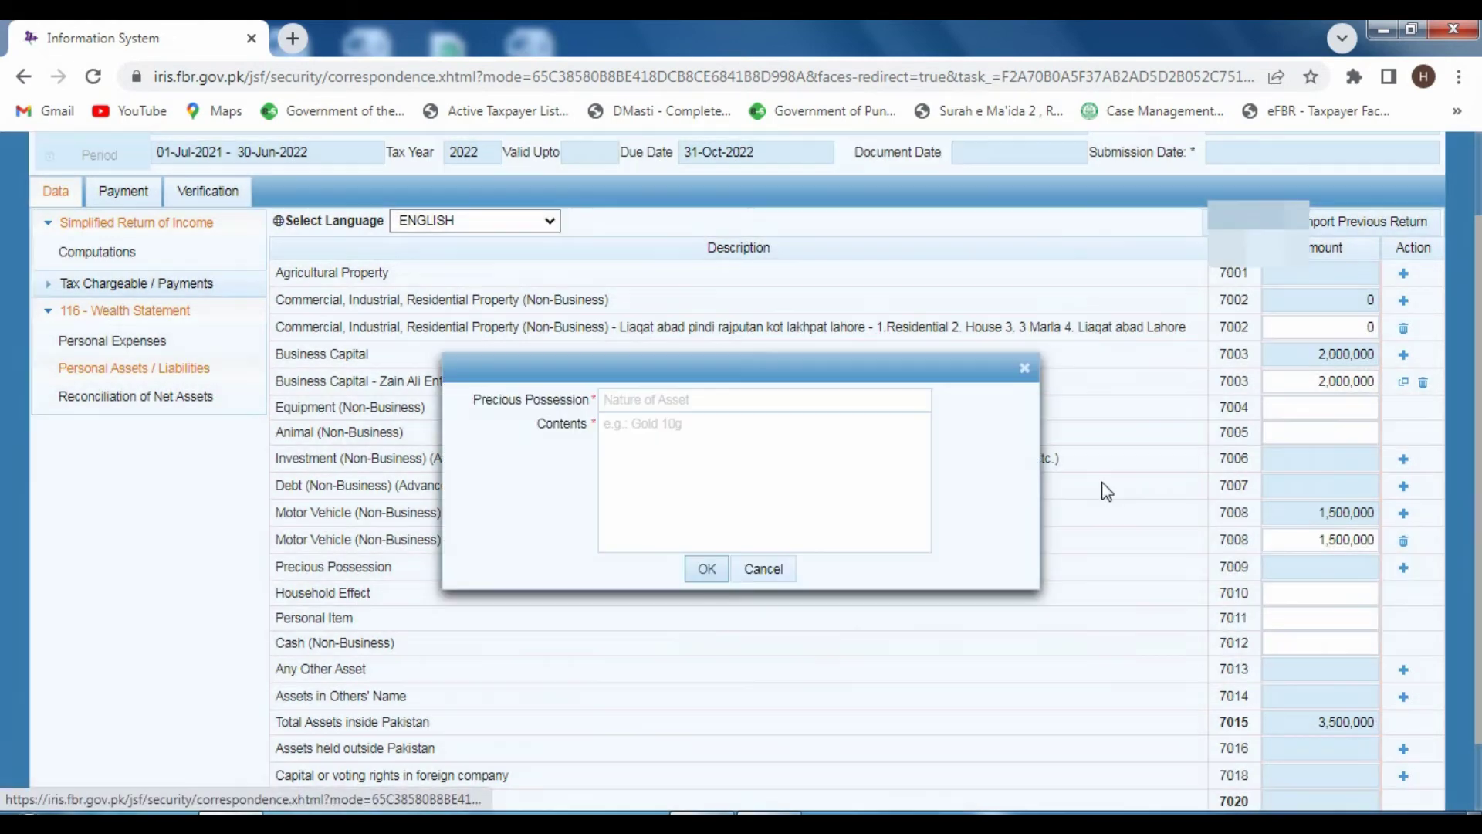
pyautogui.click(677, 403)
pyautogui.click(771, 452)
pyautogui.click(644, 425)
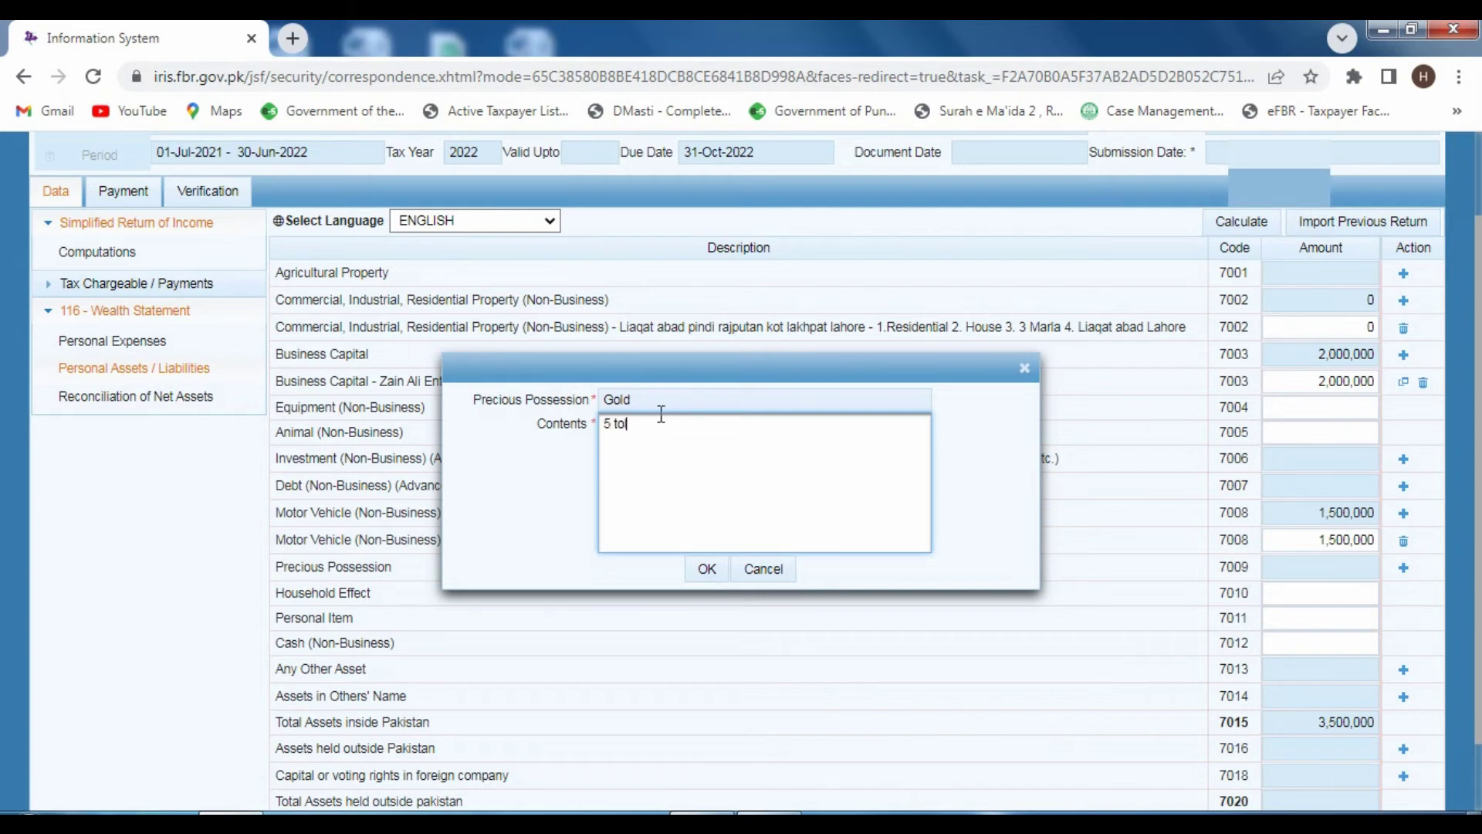
pyautogui.click(707, 569)
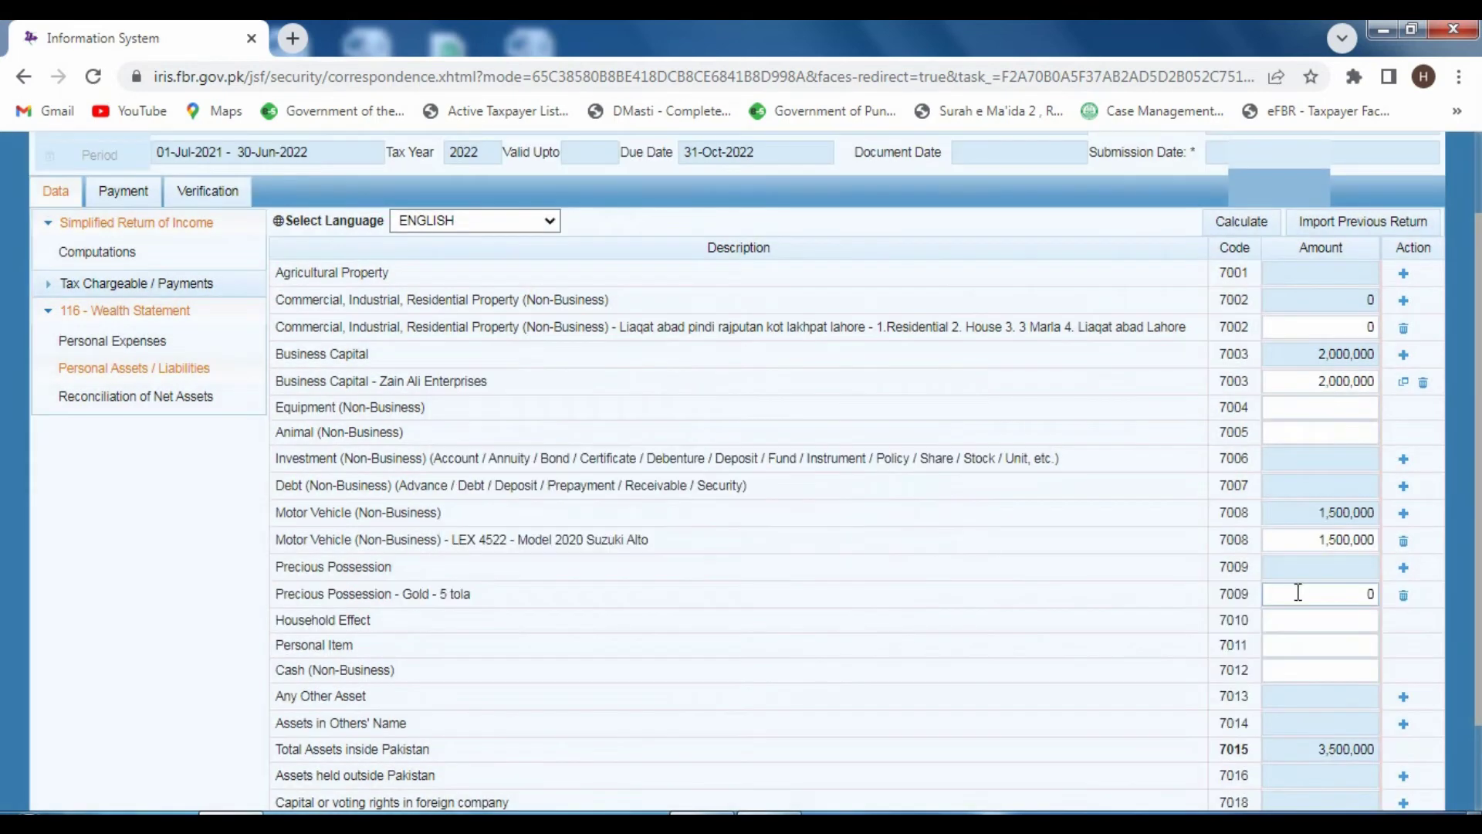
pyautogui.click(1377, 592)
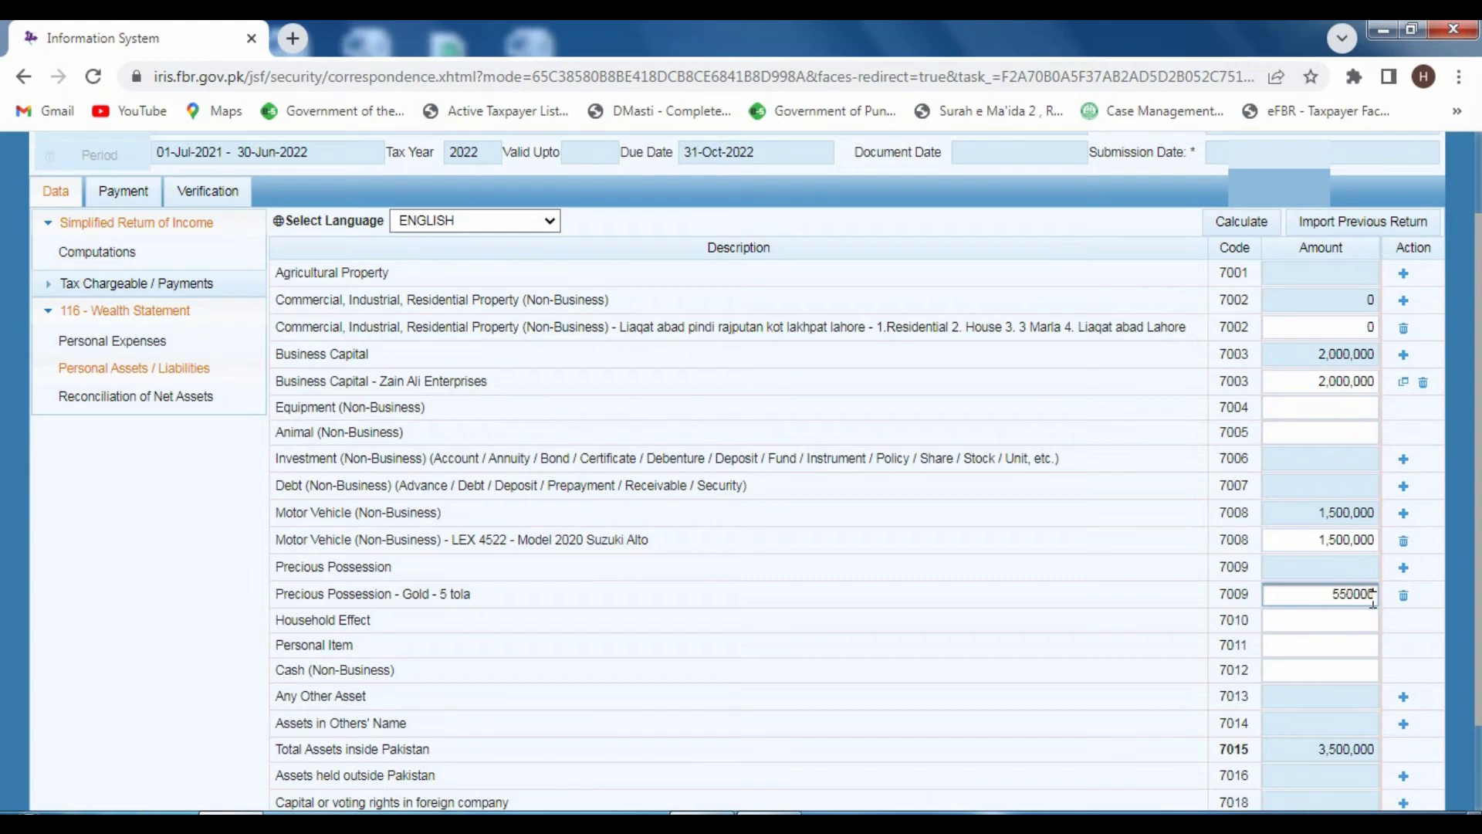
pyautogui.click(1244, 220)
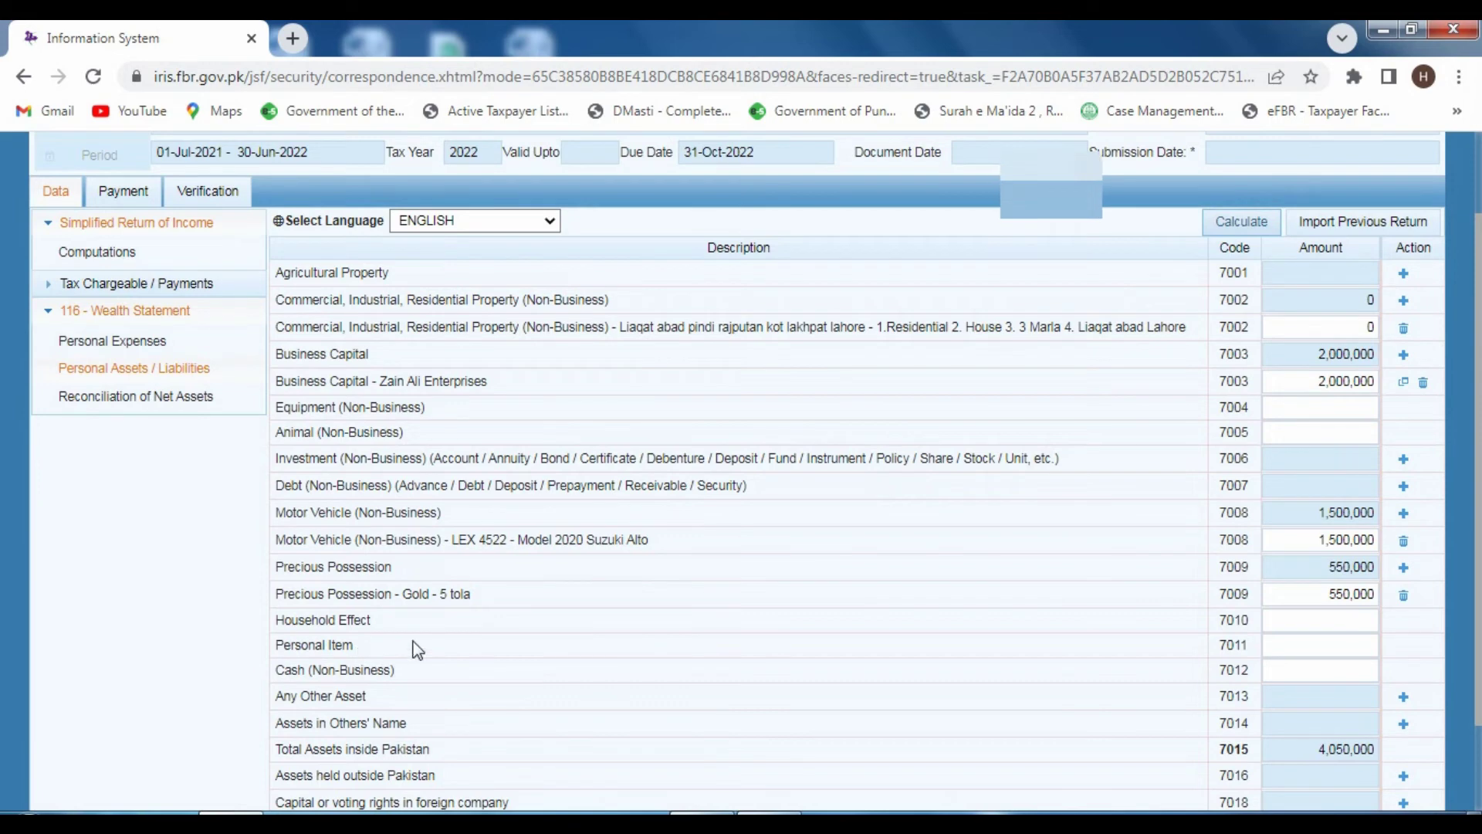
# - Leave Household Effects blank and enter 300,000 for Personal Items
pyautogui.click(1280, 622)
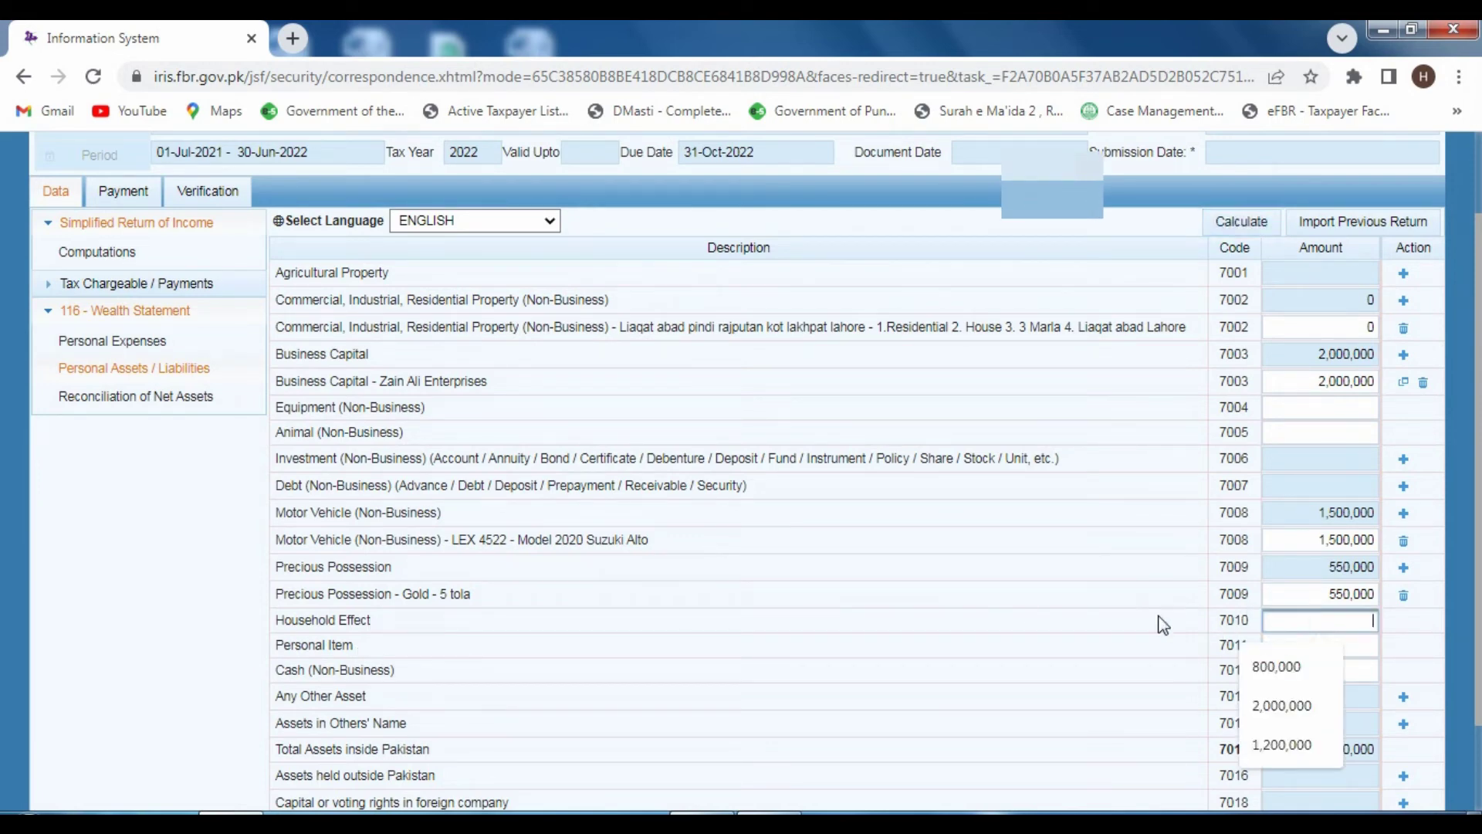
pyautogui.click(1084, 632)
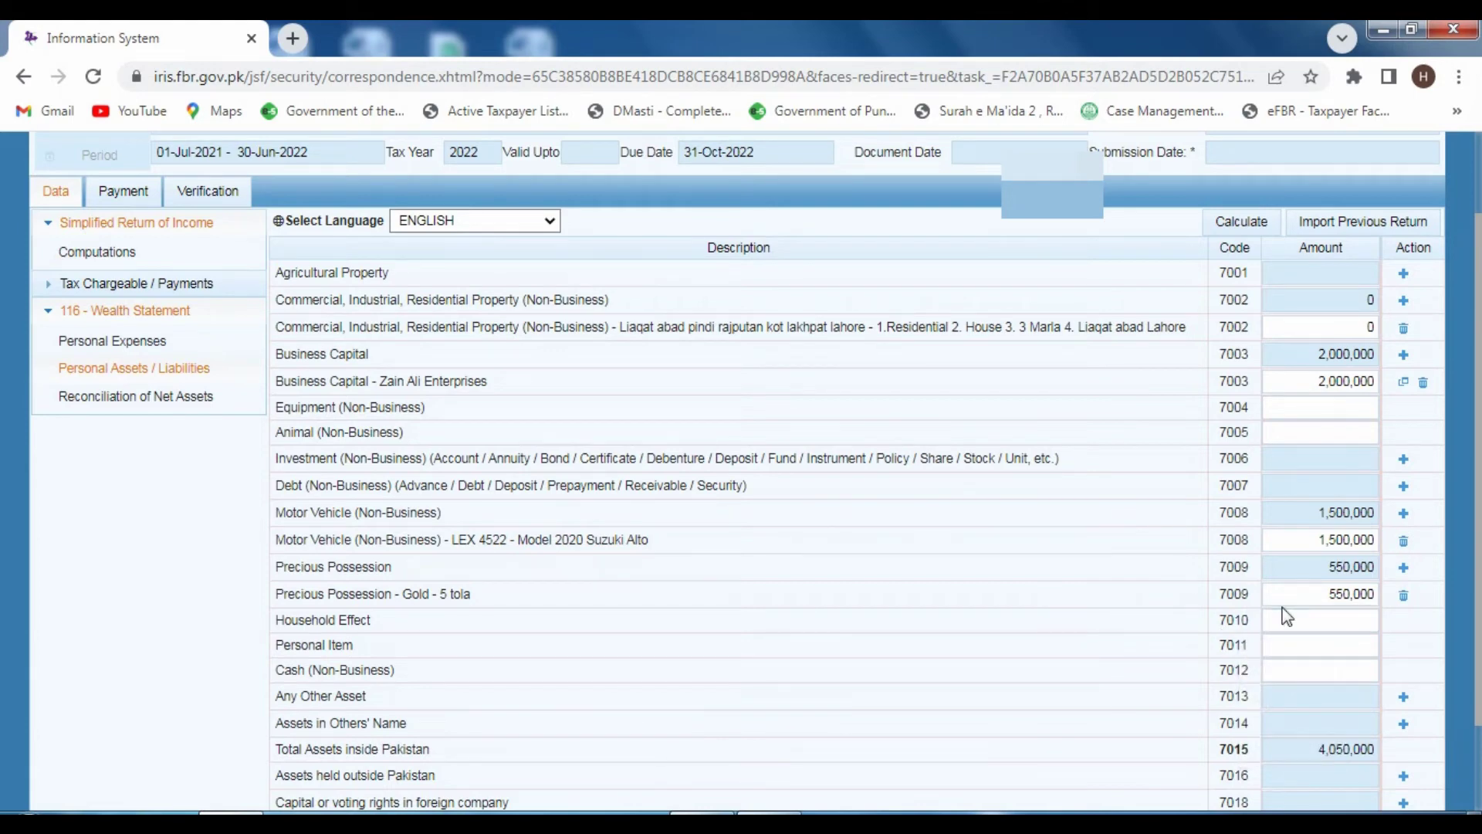
pyautogui.click(1266, 643)
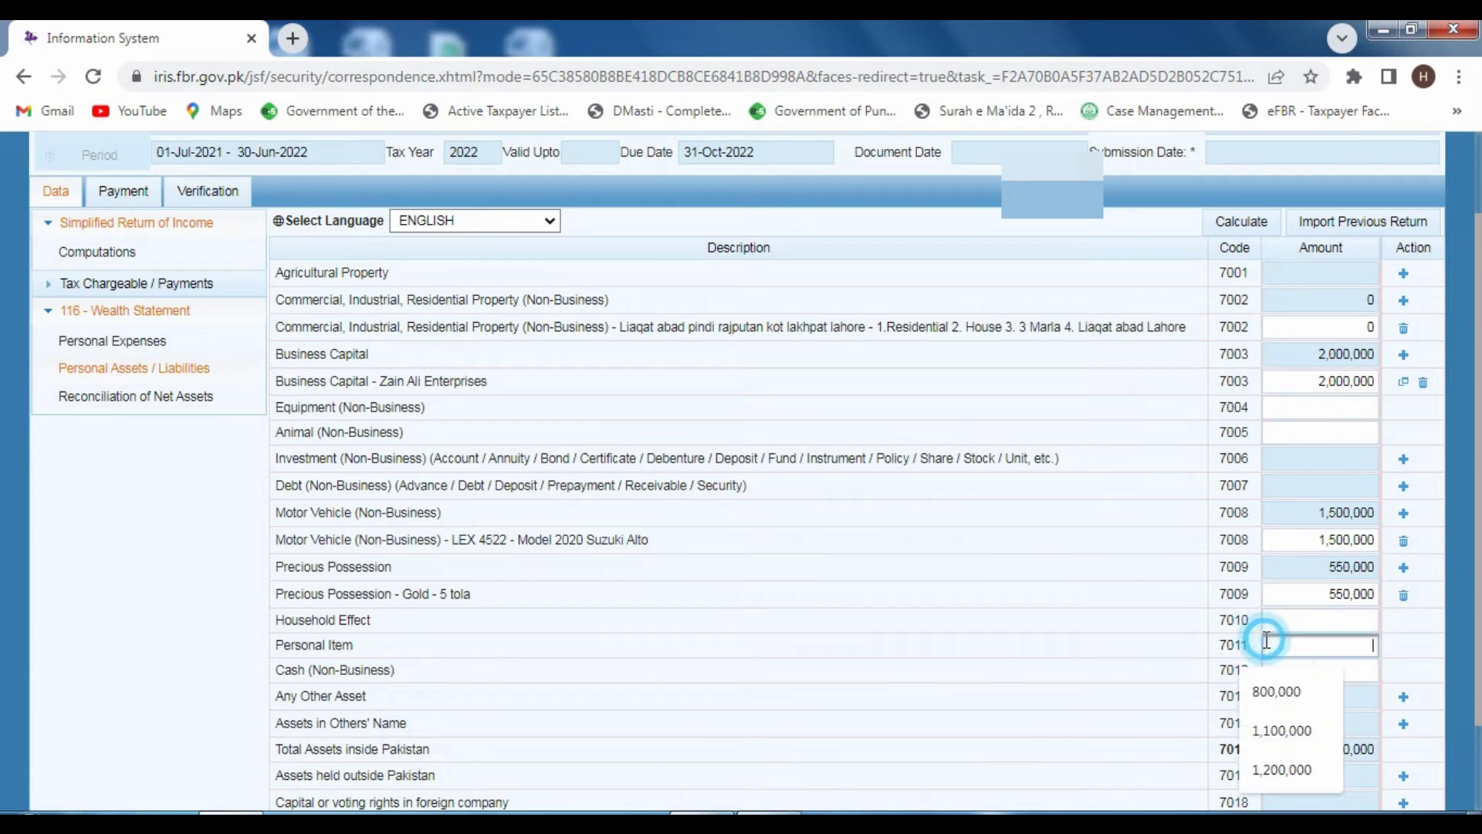
pyautogui.write('300,0')
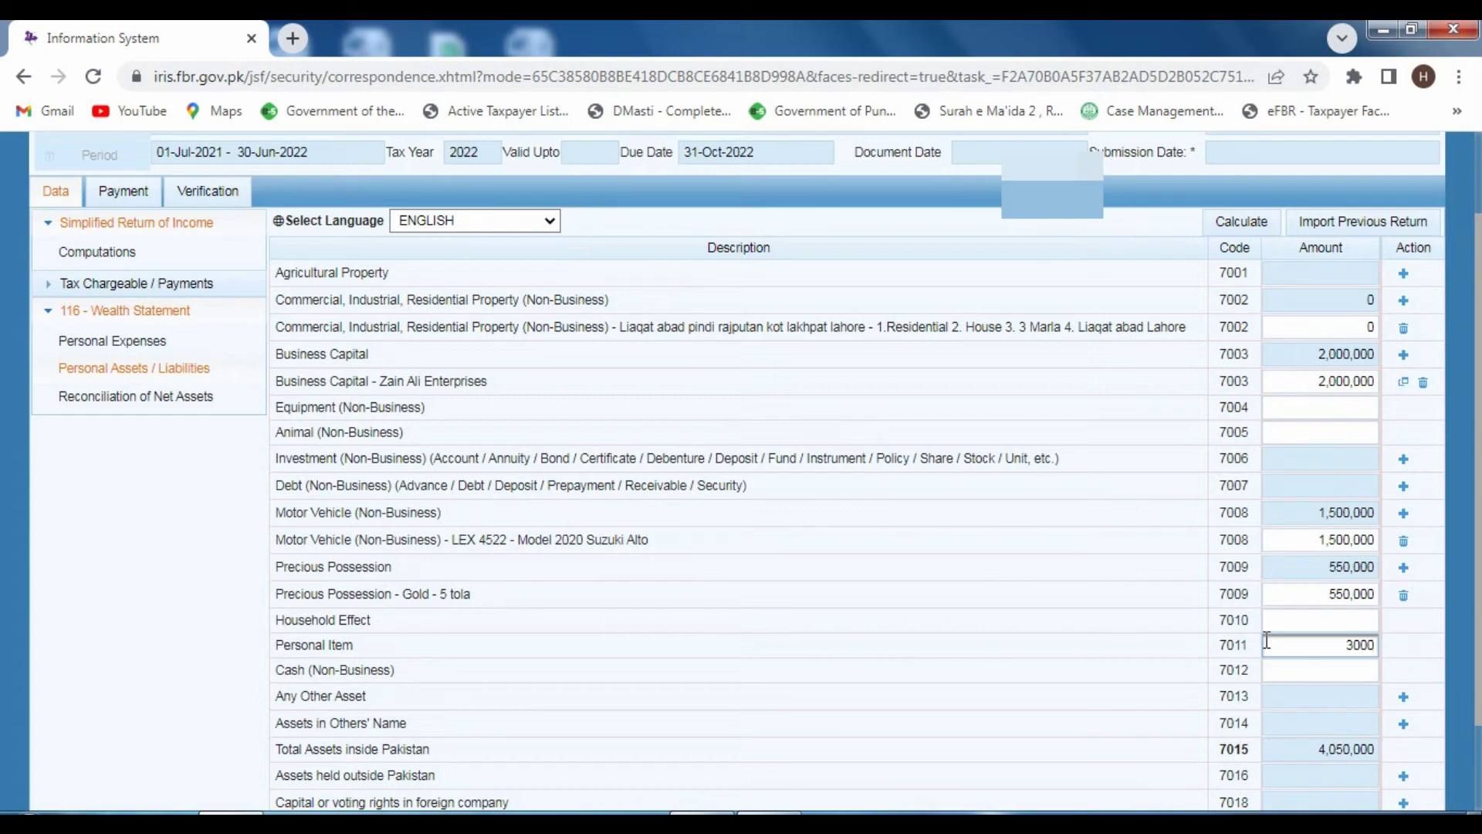
pyautogui.write('000')
# - Enter cash of 500,000, recalculate, and confirm total assets of 4,850,000
pyautogui.click(1232, 221)
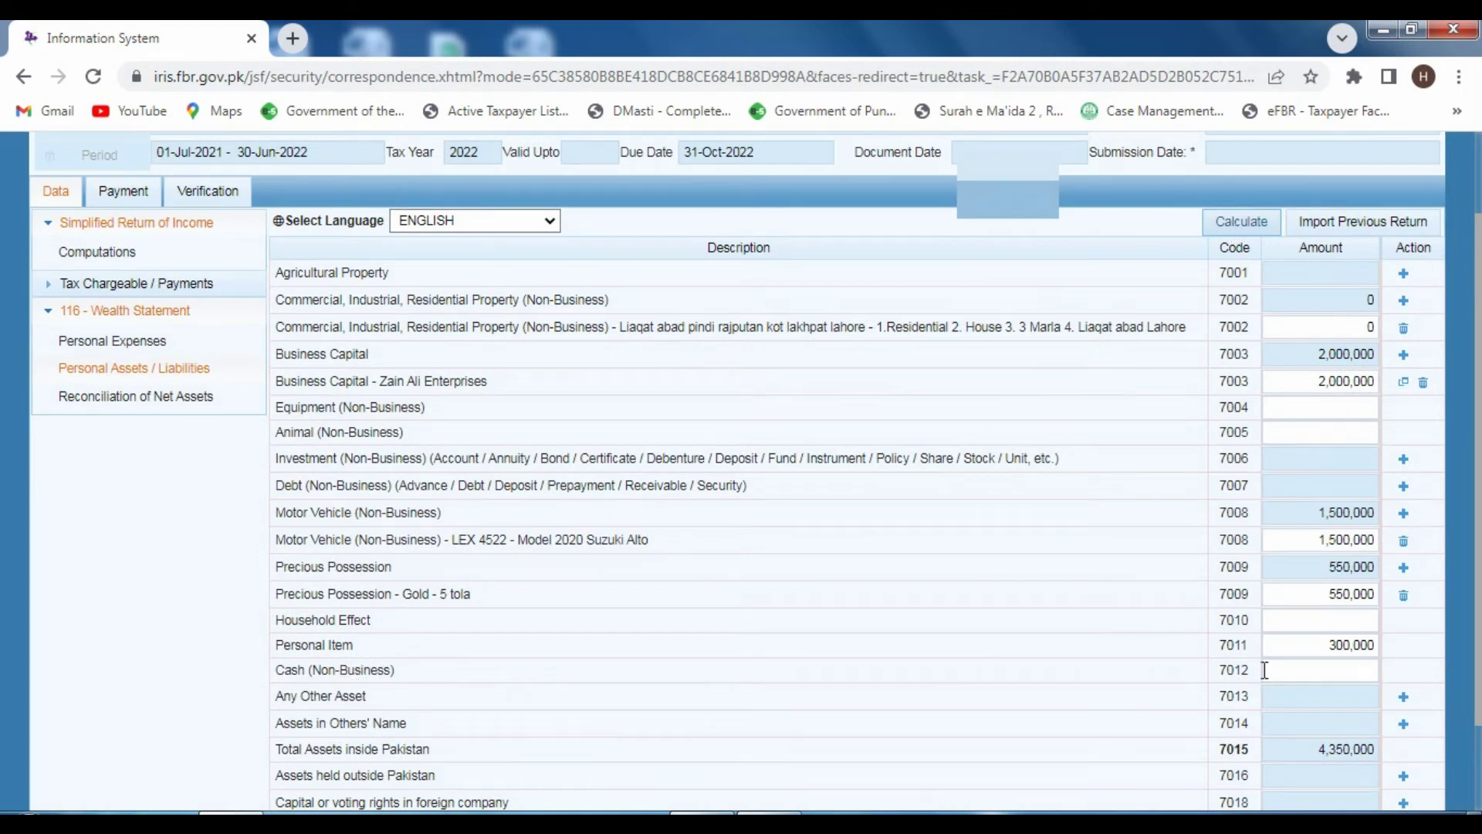
pyautogui.click(1318, 669)
pyautogui.write('500000')
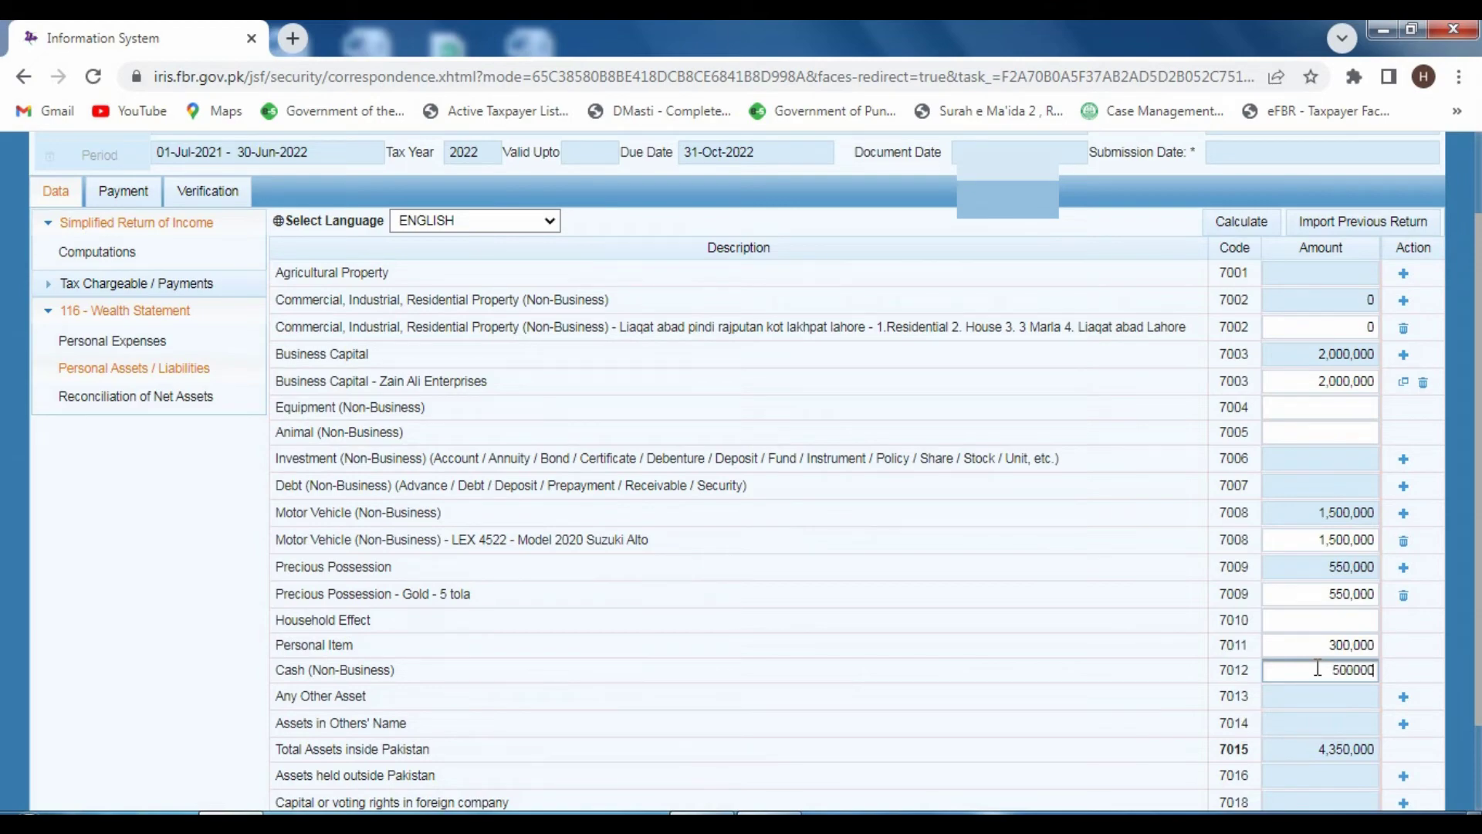
pyautogui.click(1240, 221)
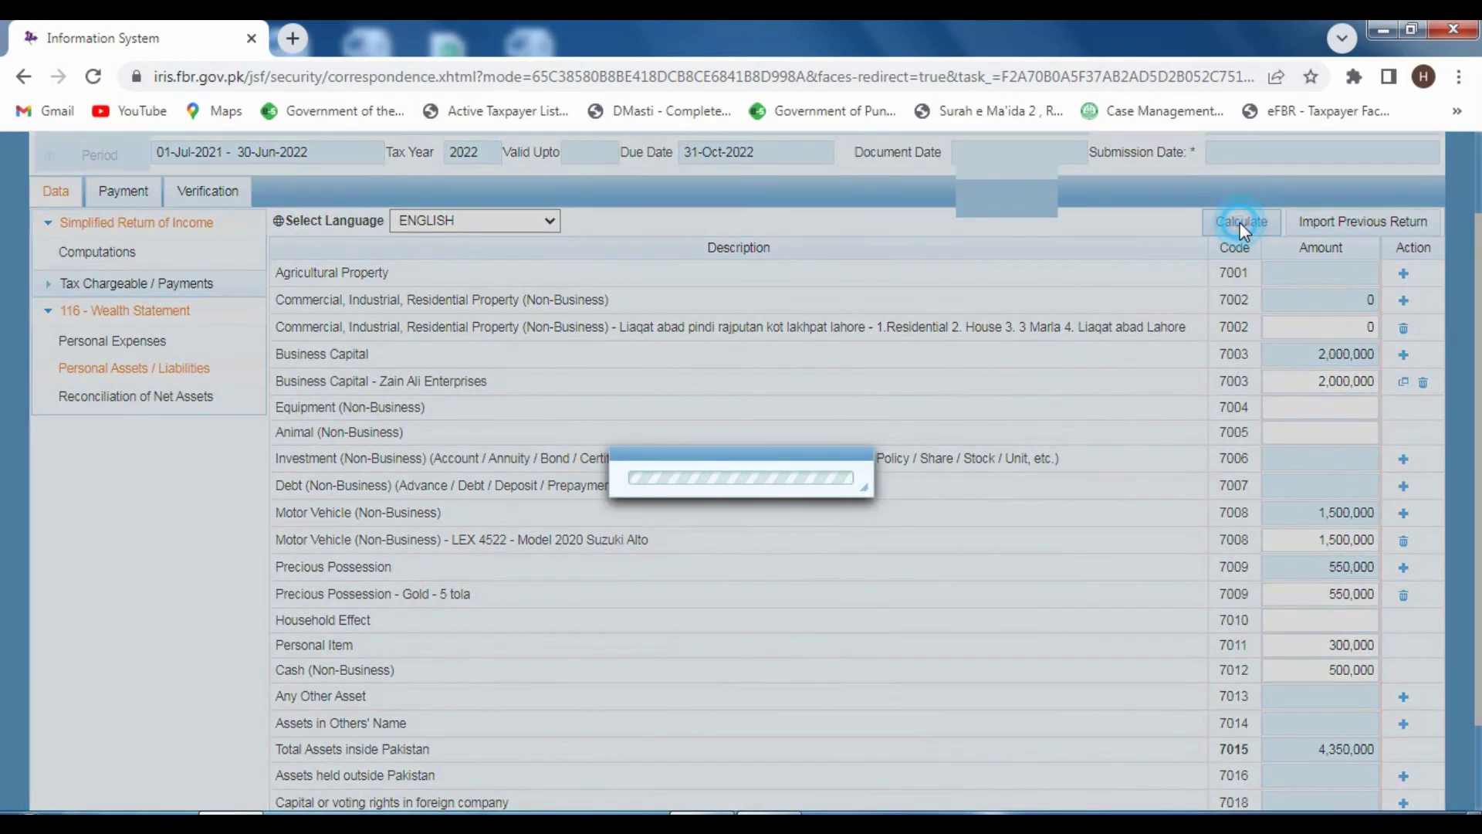
pyautogui.scroll(-1, 701, 664)
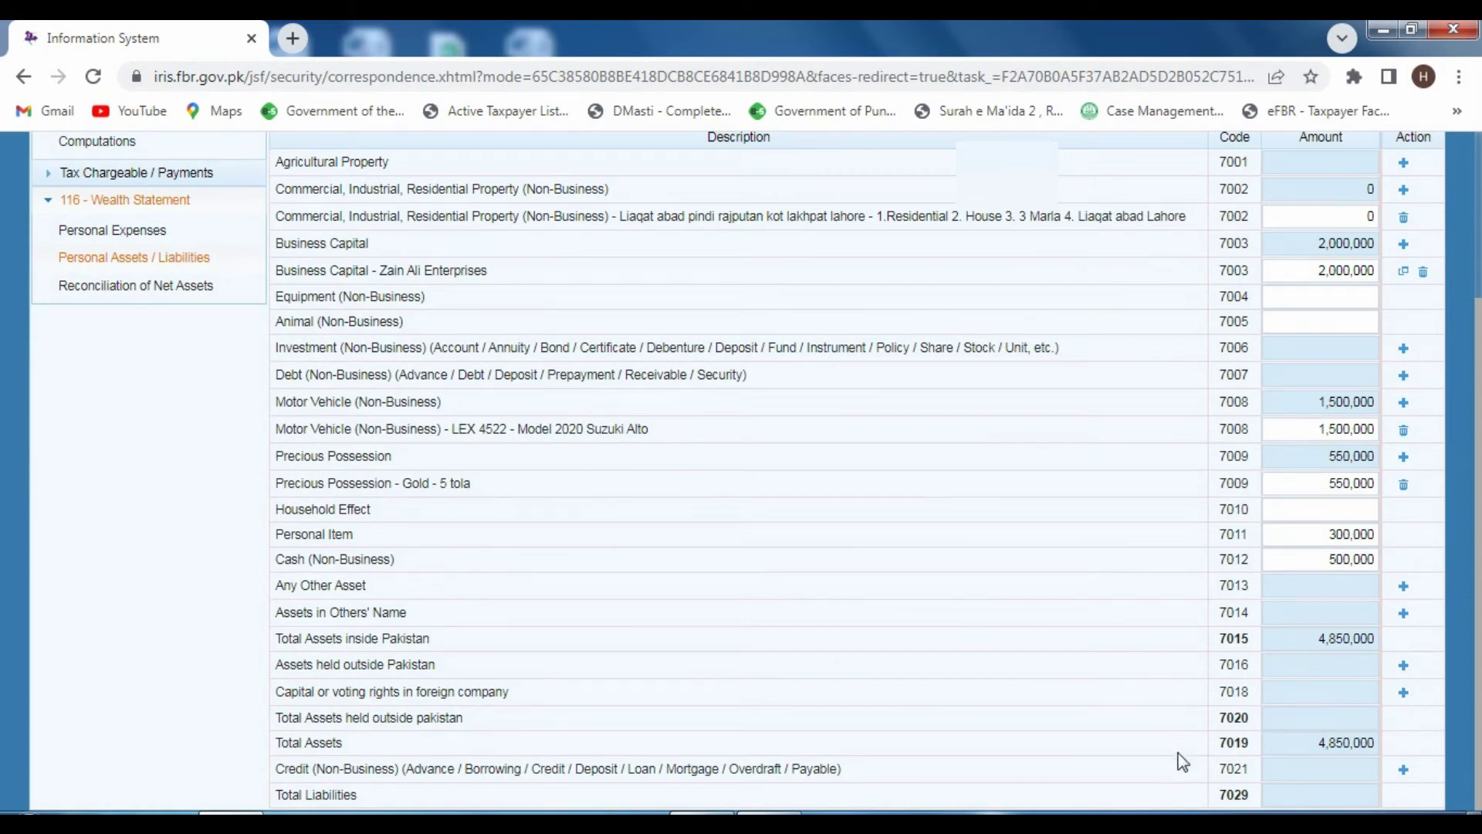
pyautogui.scroll(2, 1194, 761)
pyautogui.scroll(-2, 1194, 761)
pyautogui.click(1282, 769)
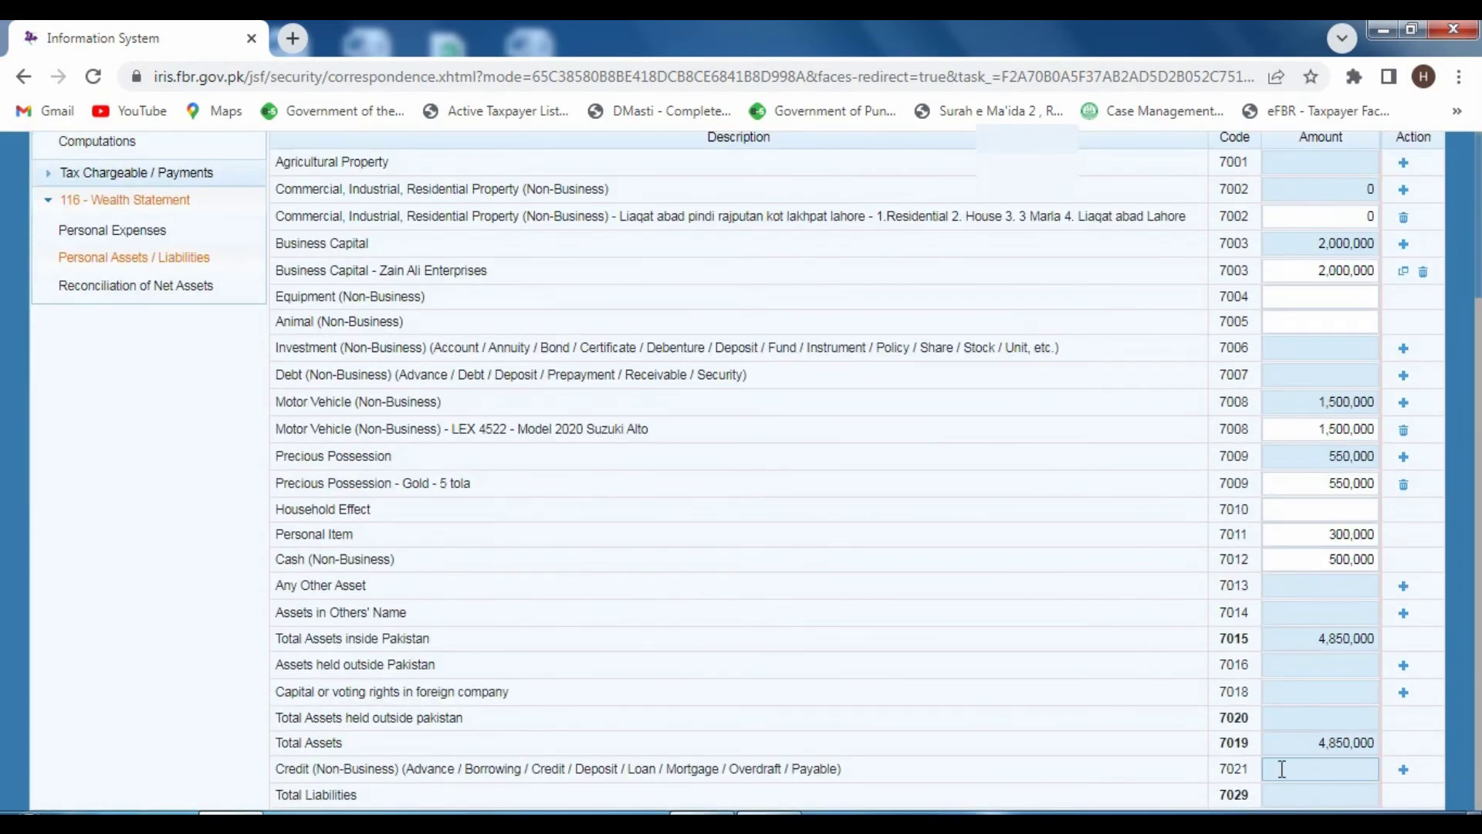
pyautogui.click(1314, 752)
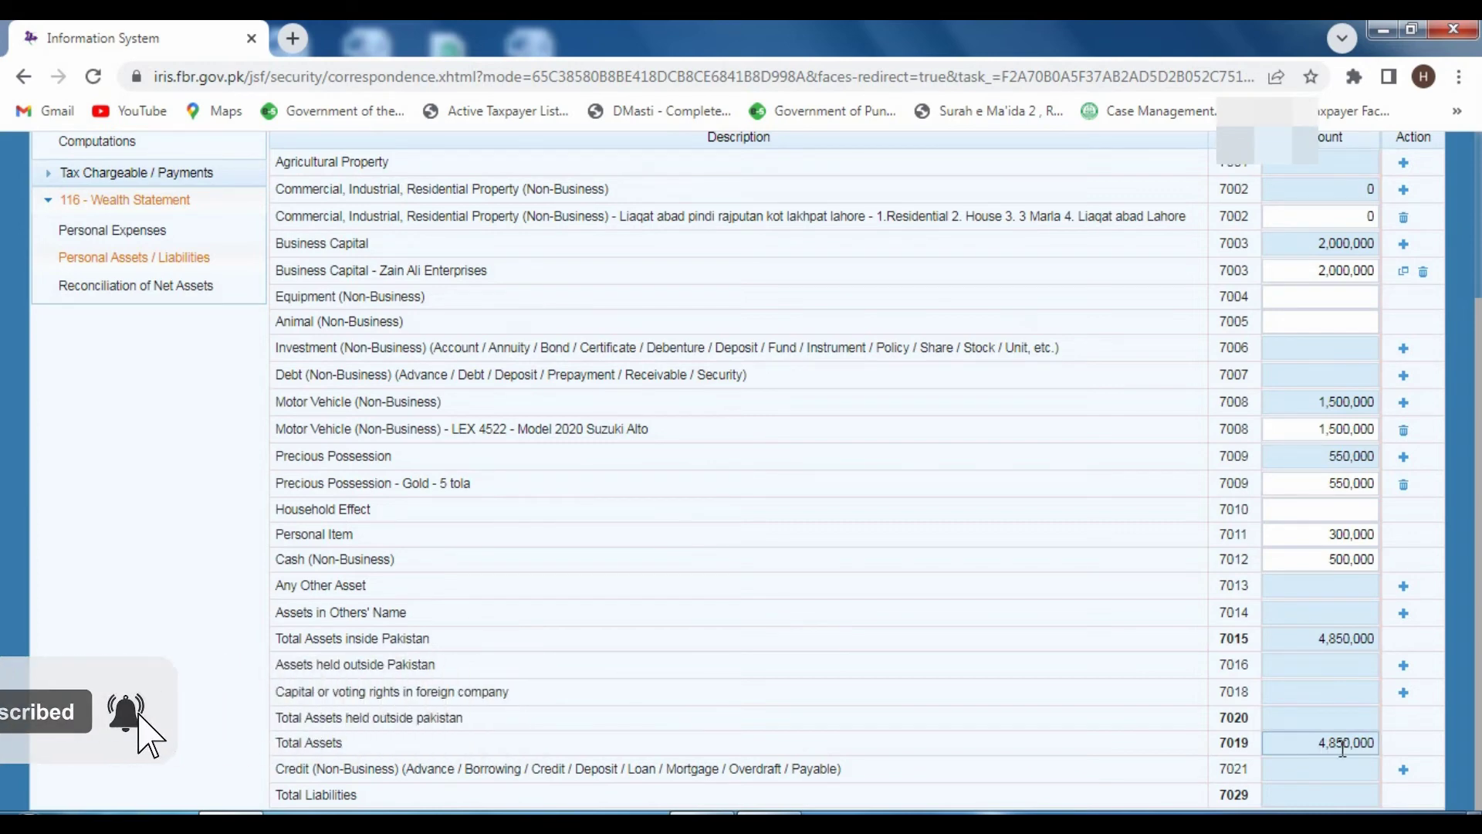
pyautogui.click(818, 626)
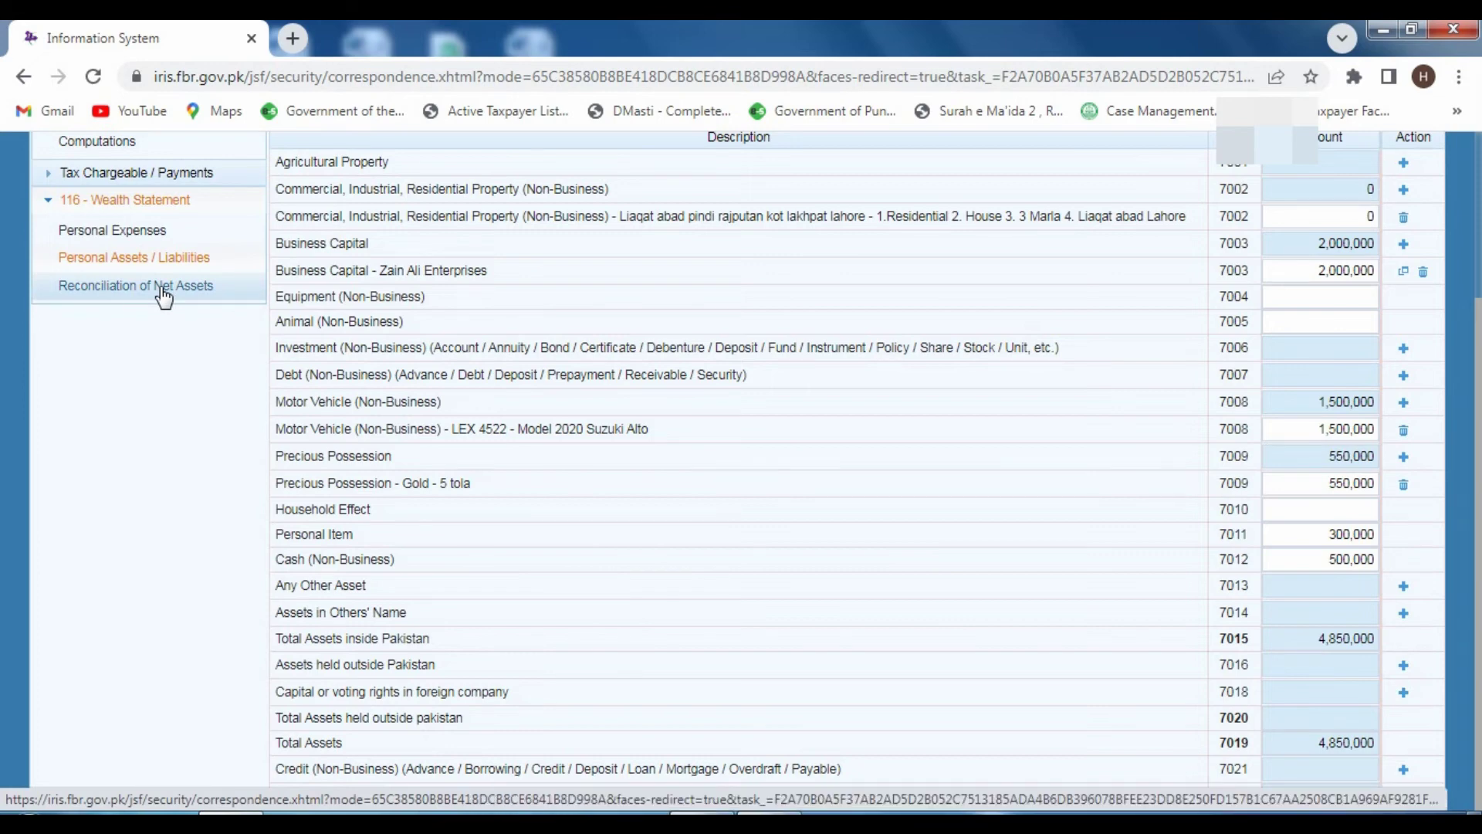
# - Return to the Computations page and select the 1,200,000 net profit / taxable income figure
pyautogui.click(161, 286)
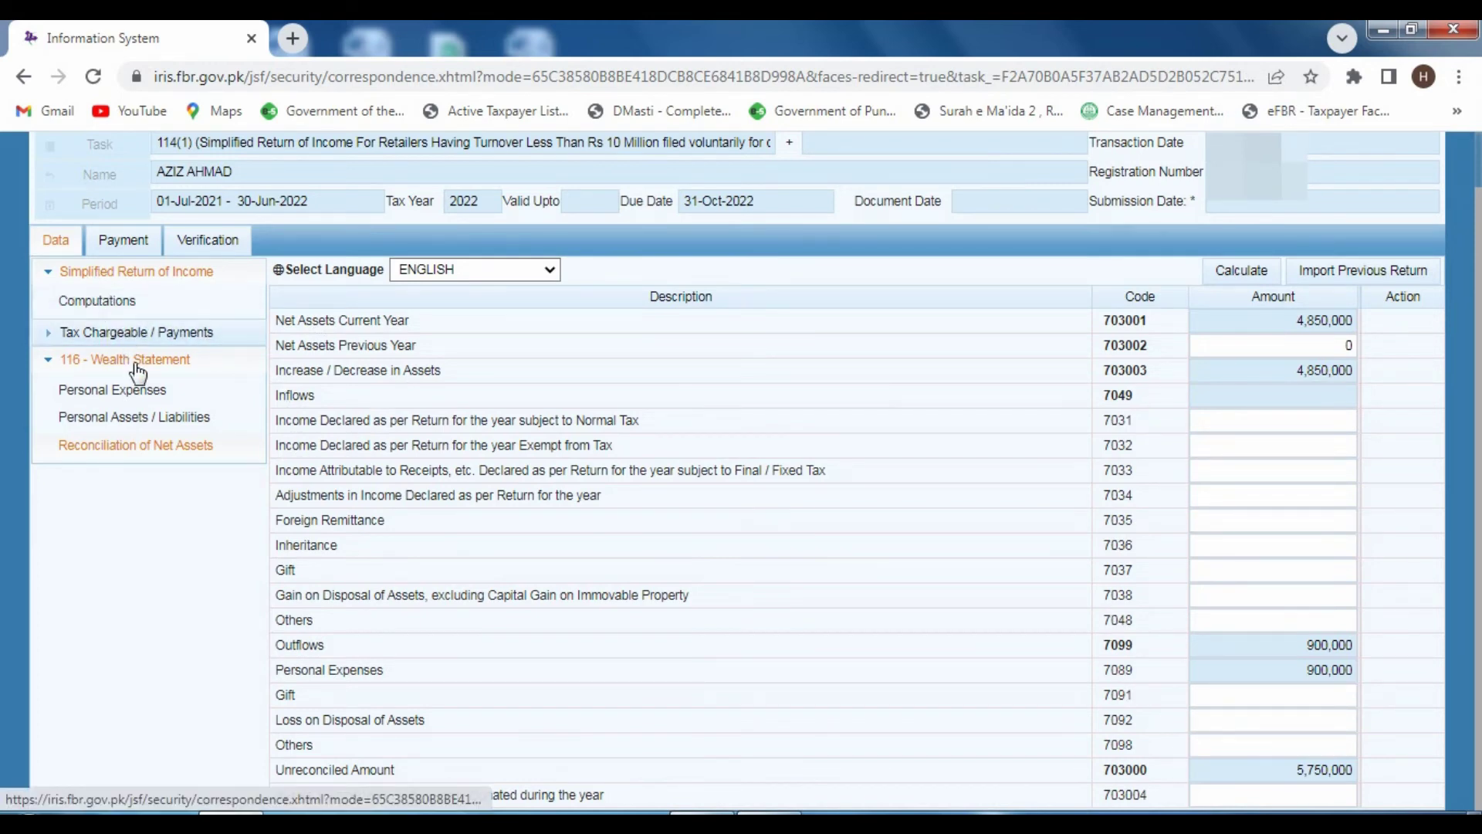
pyautogui.click(87, 274)
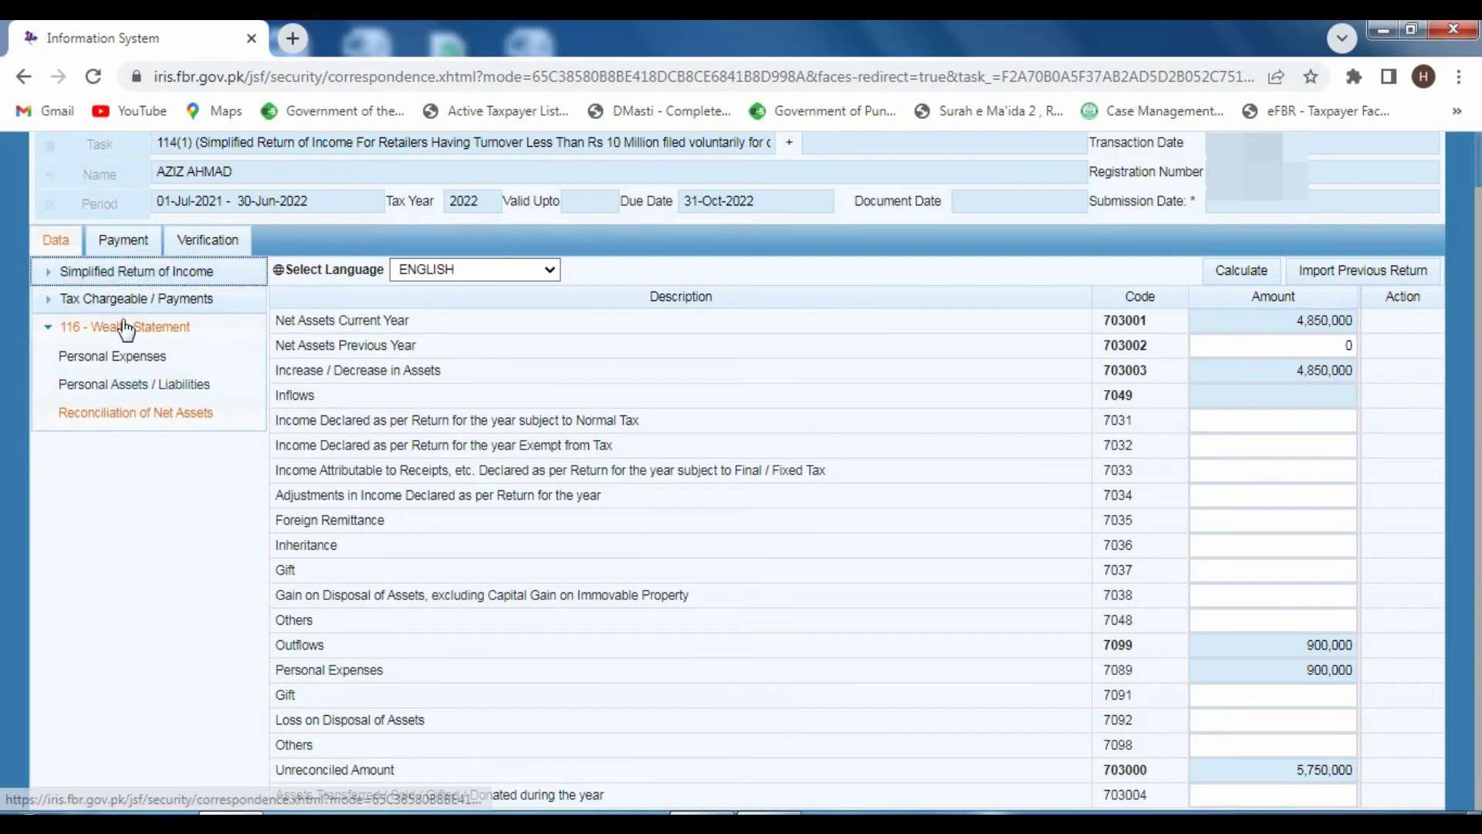
pyautogui.click(87, 328)
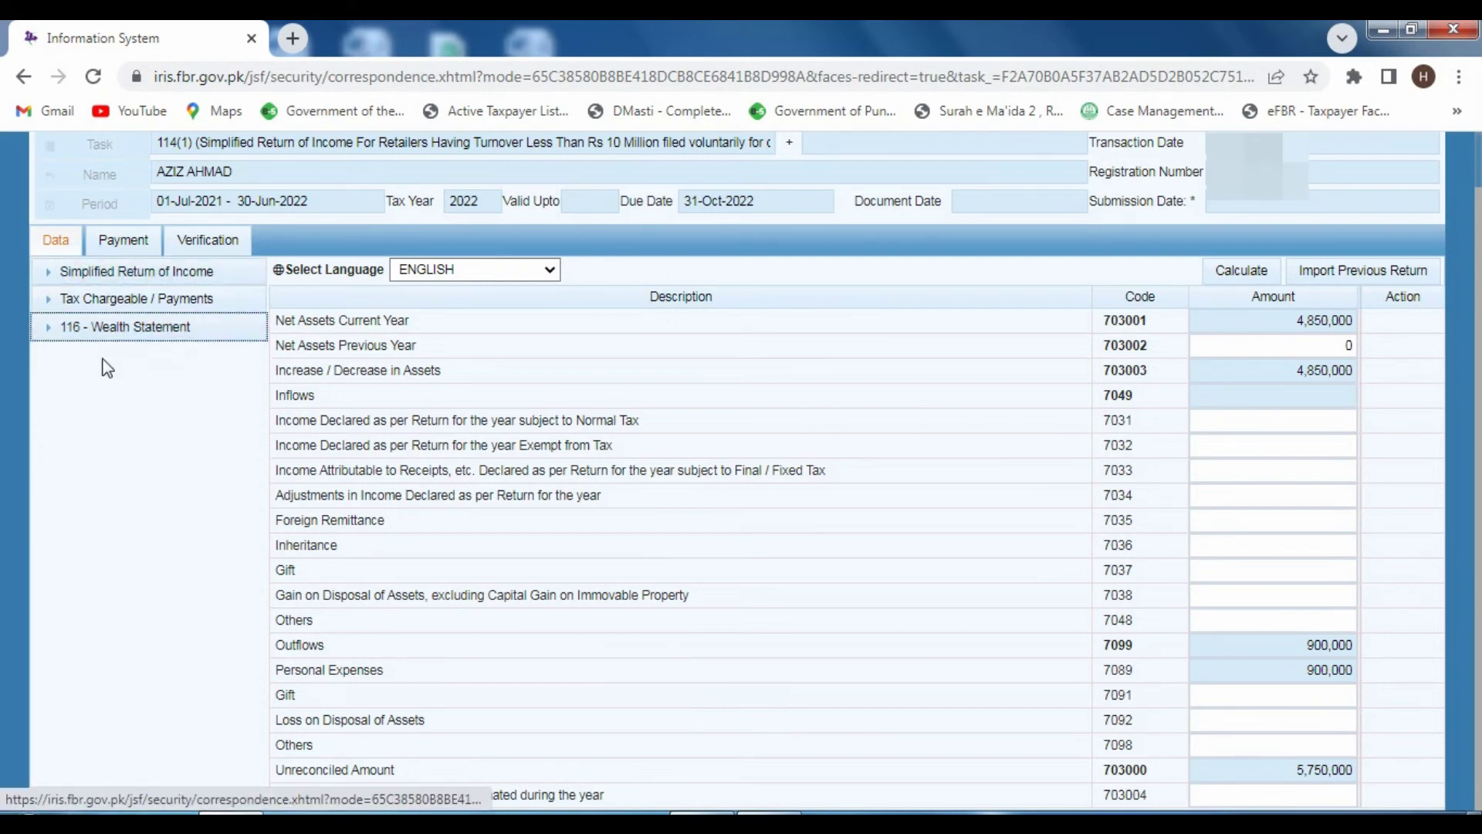
pyautogui.click(88, 274)
pyautogui.click(109, 298)
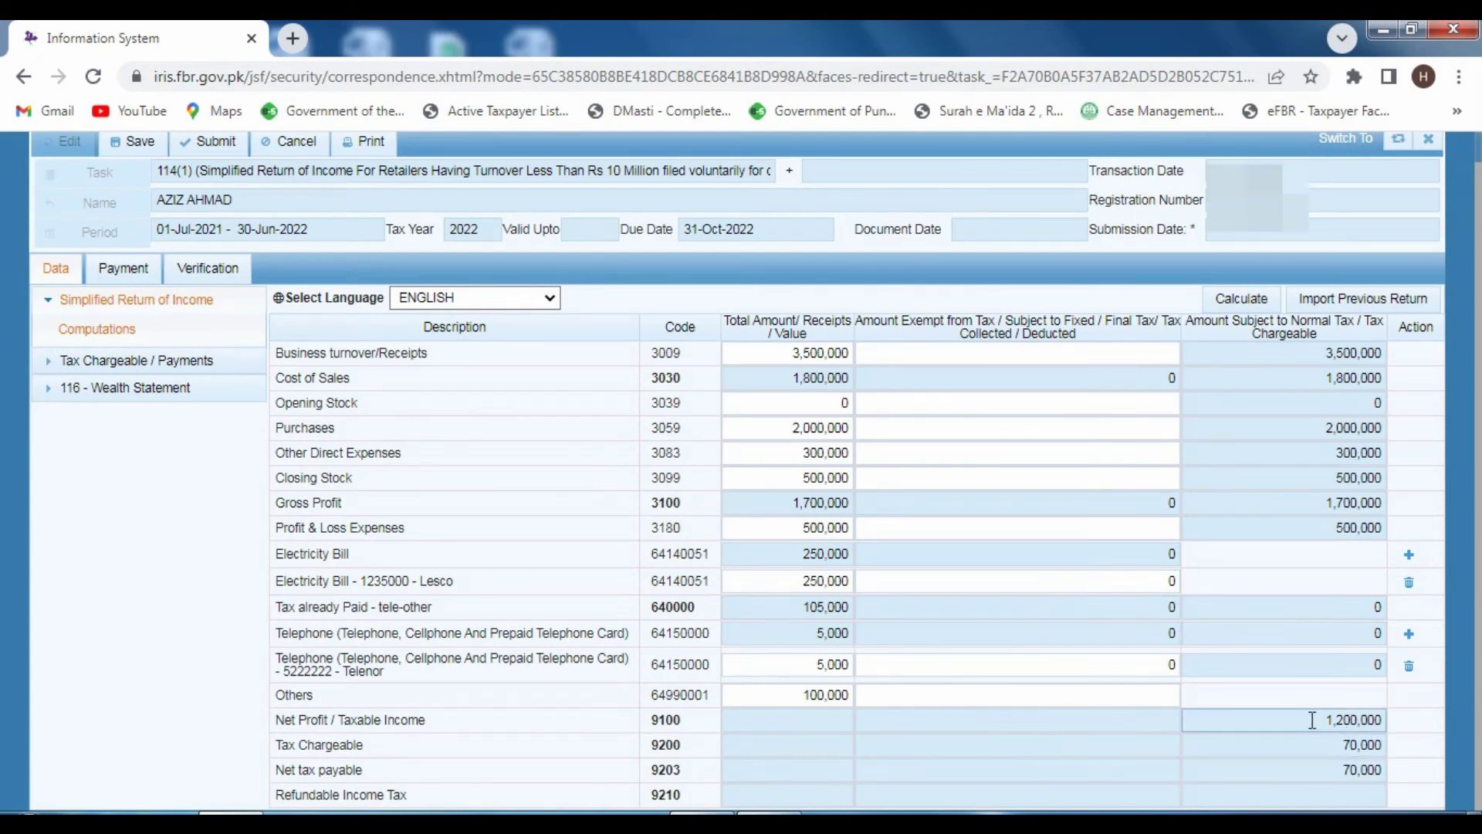
pyautogui.click(1312, 719)
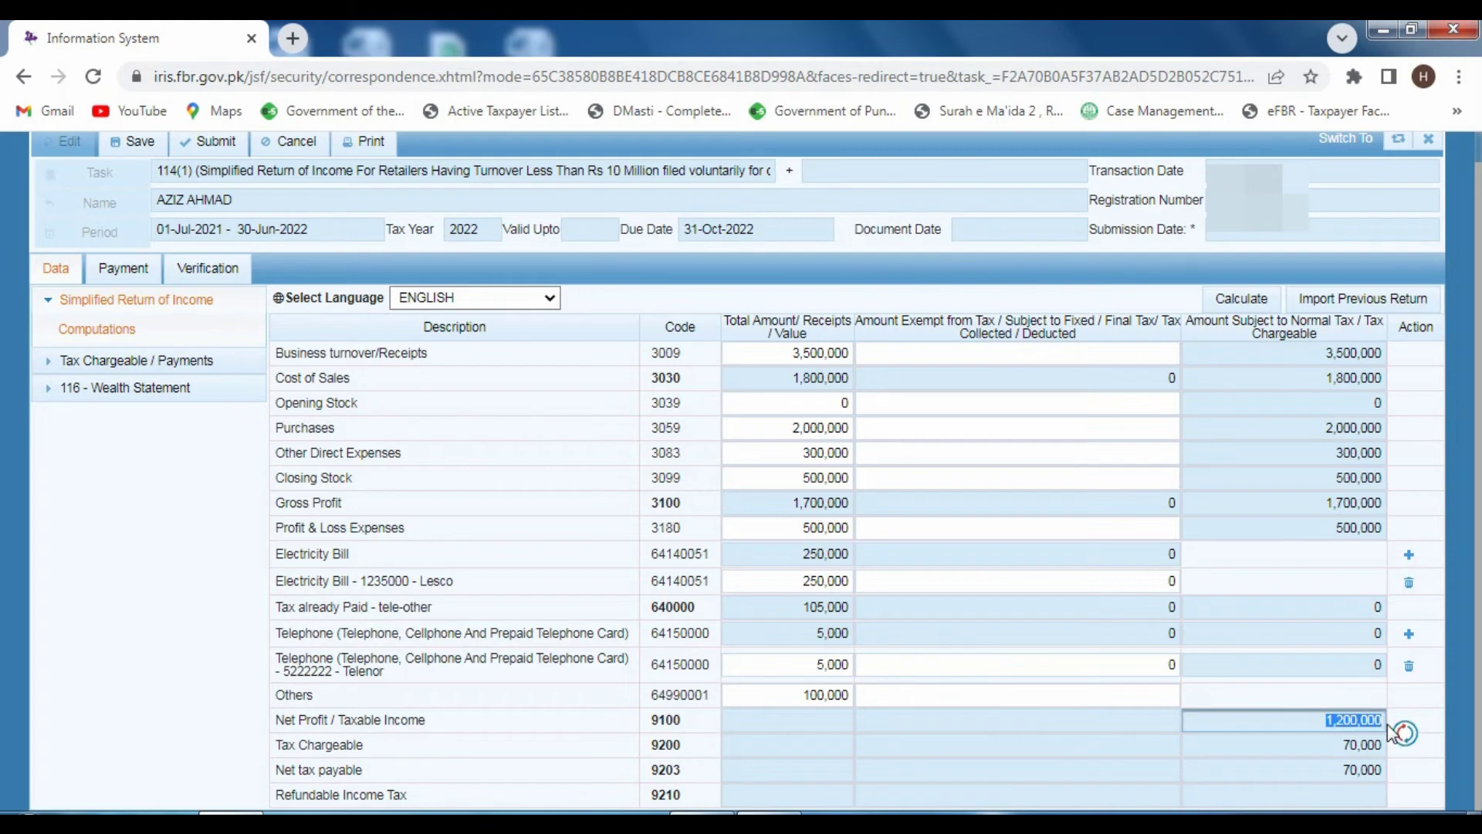
pyautogui.click(182, 391)
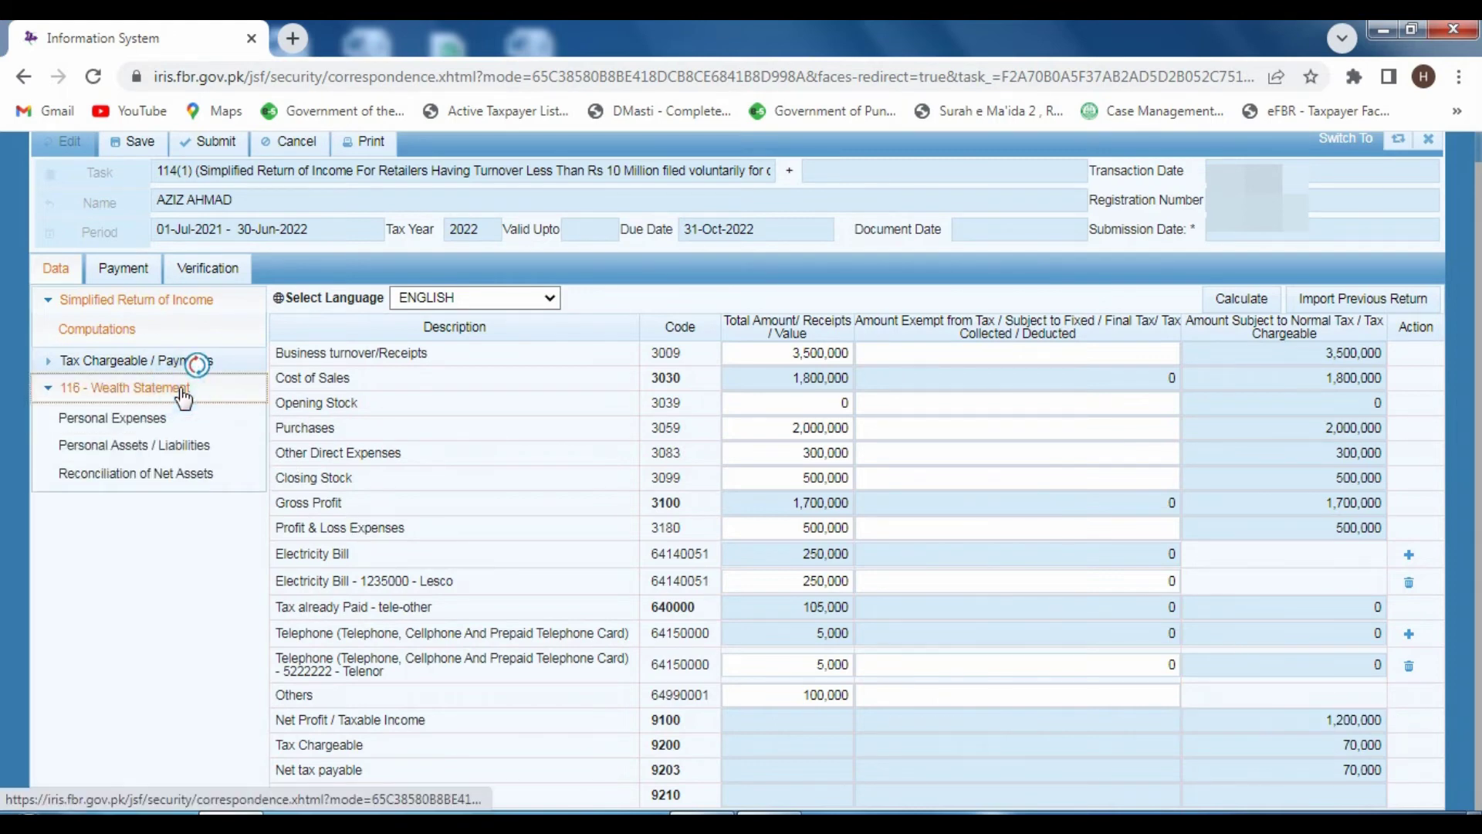
# - Enter 1,200,000 as income declared under normal tax (7031) and recalculate
pyautogui.click(136, 473)
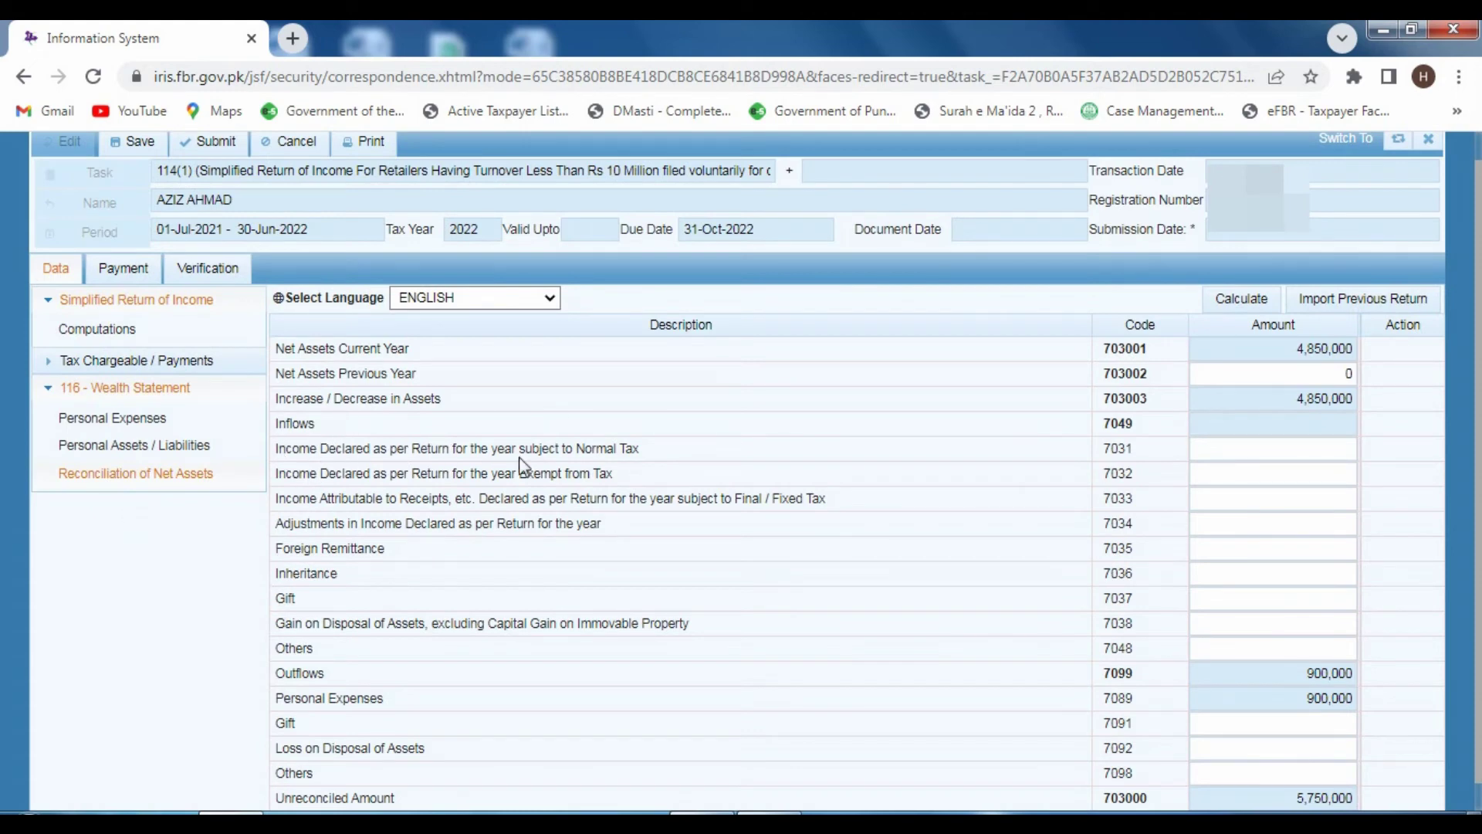
pyautogui.click(1246, 454)
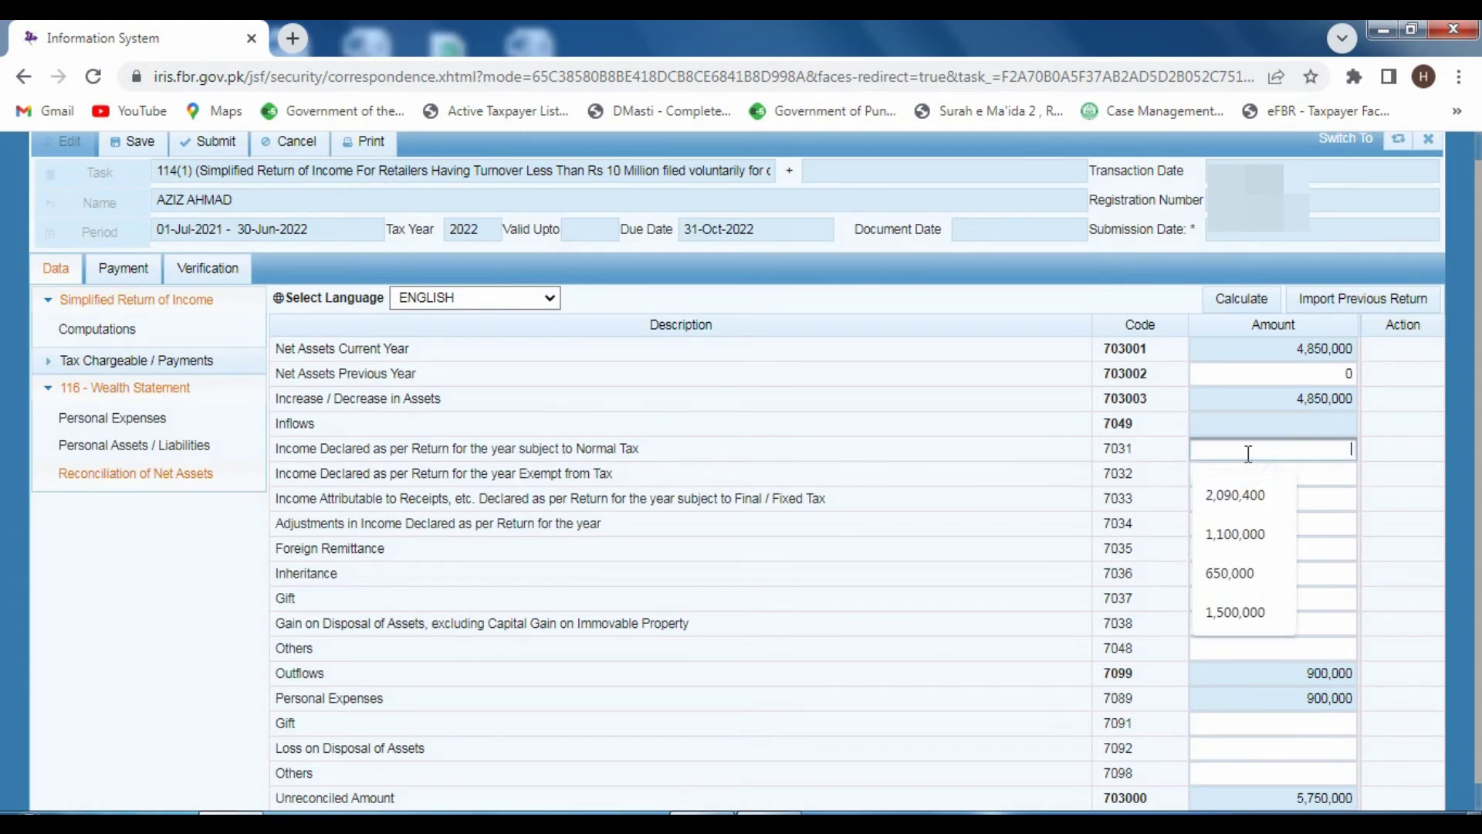
pyautogui.write('1200000')
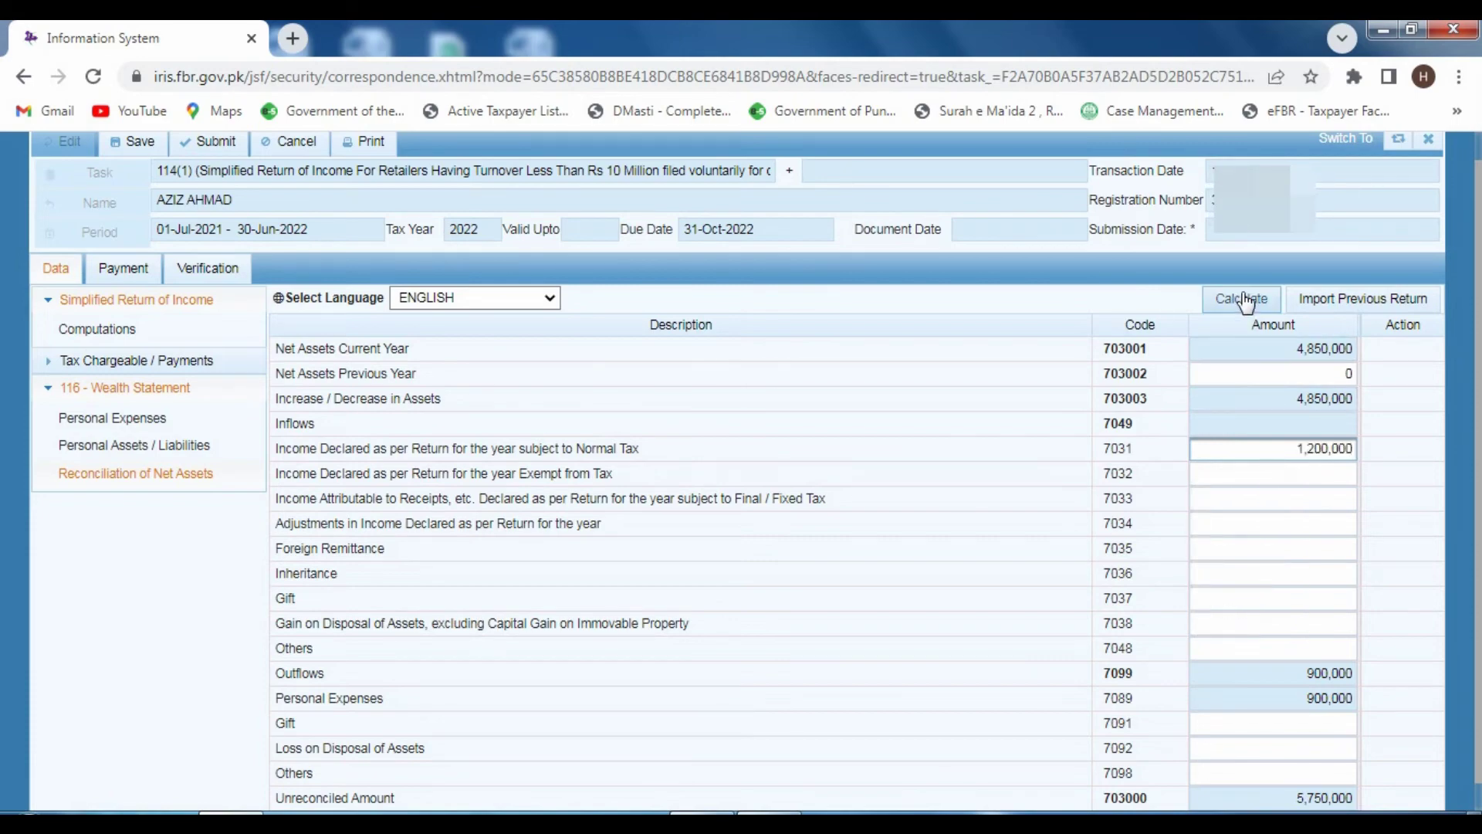
pyautogui.click(1242, 298)
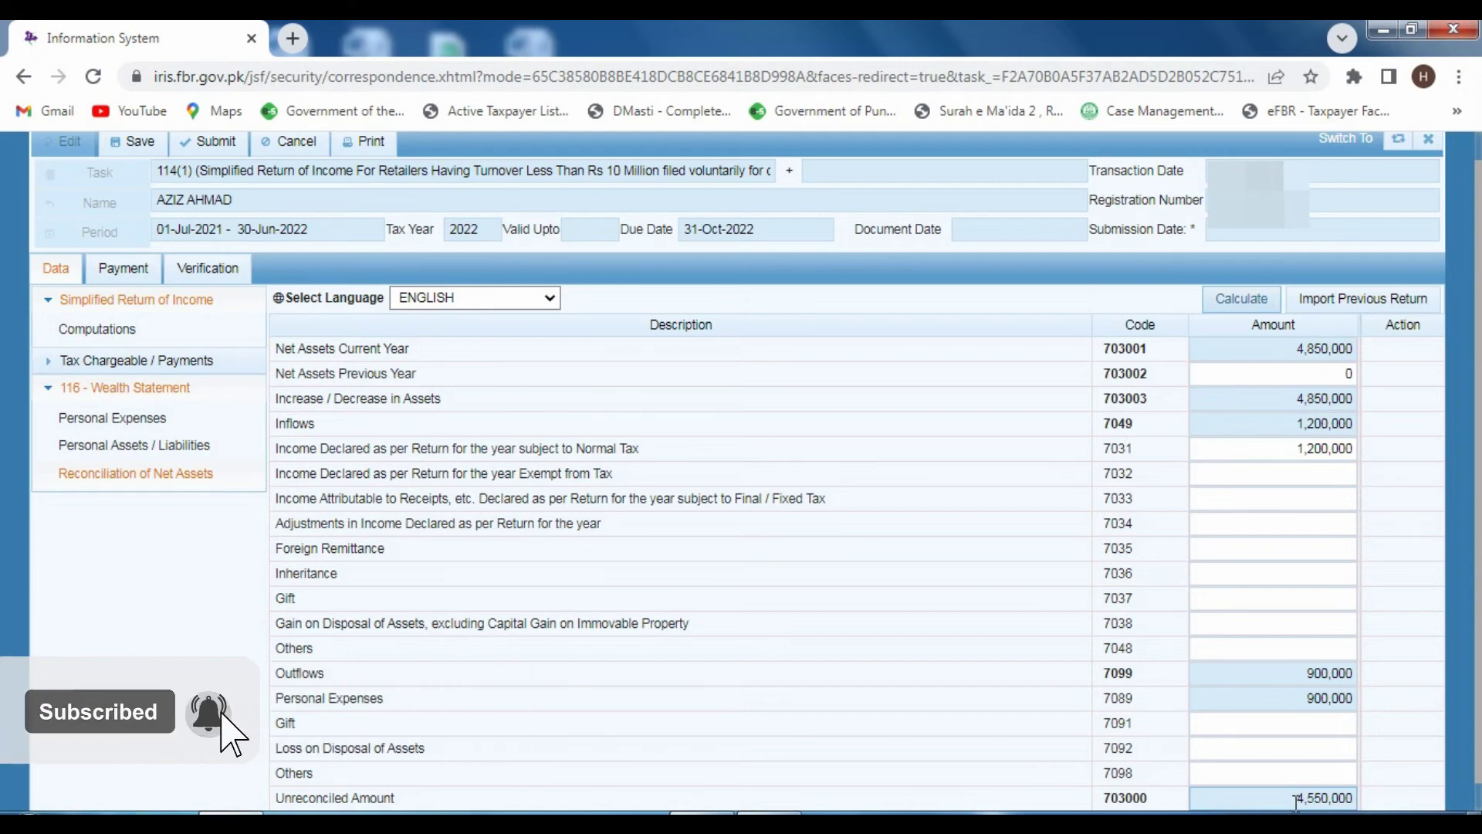
# - Paste 4,550,000 into Net Assets Previous Year (703002) and recalculate to zero unreconciled
pyautogui.click(1294, 799)
pyautogui.hotkey('ctrl', 'c')
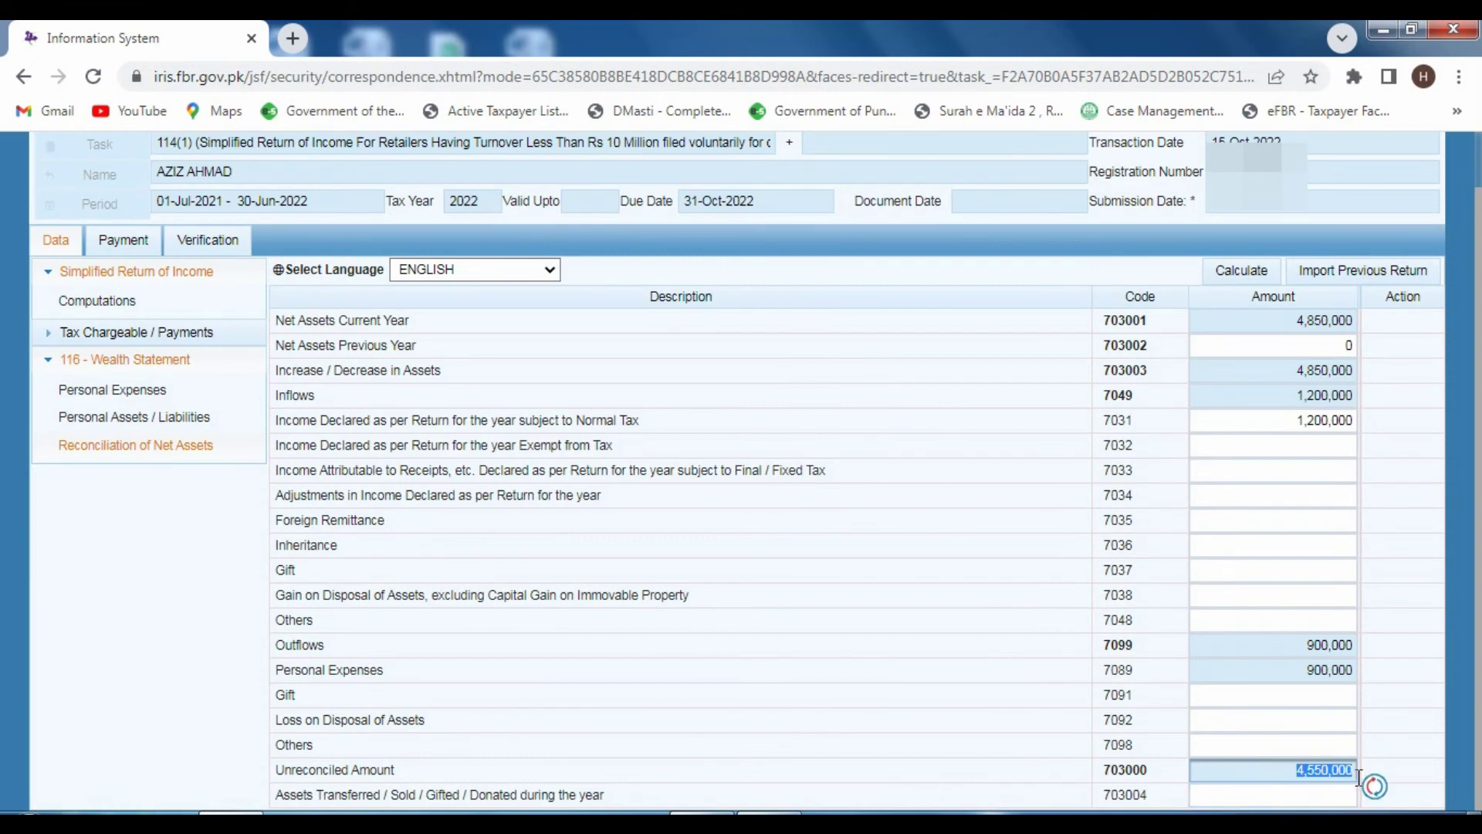
pyautogui.click(1346, 345)
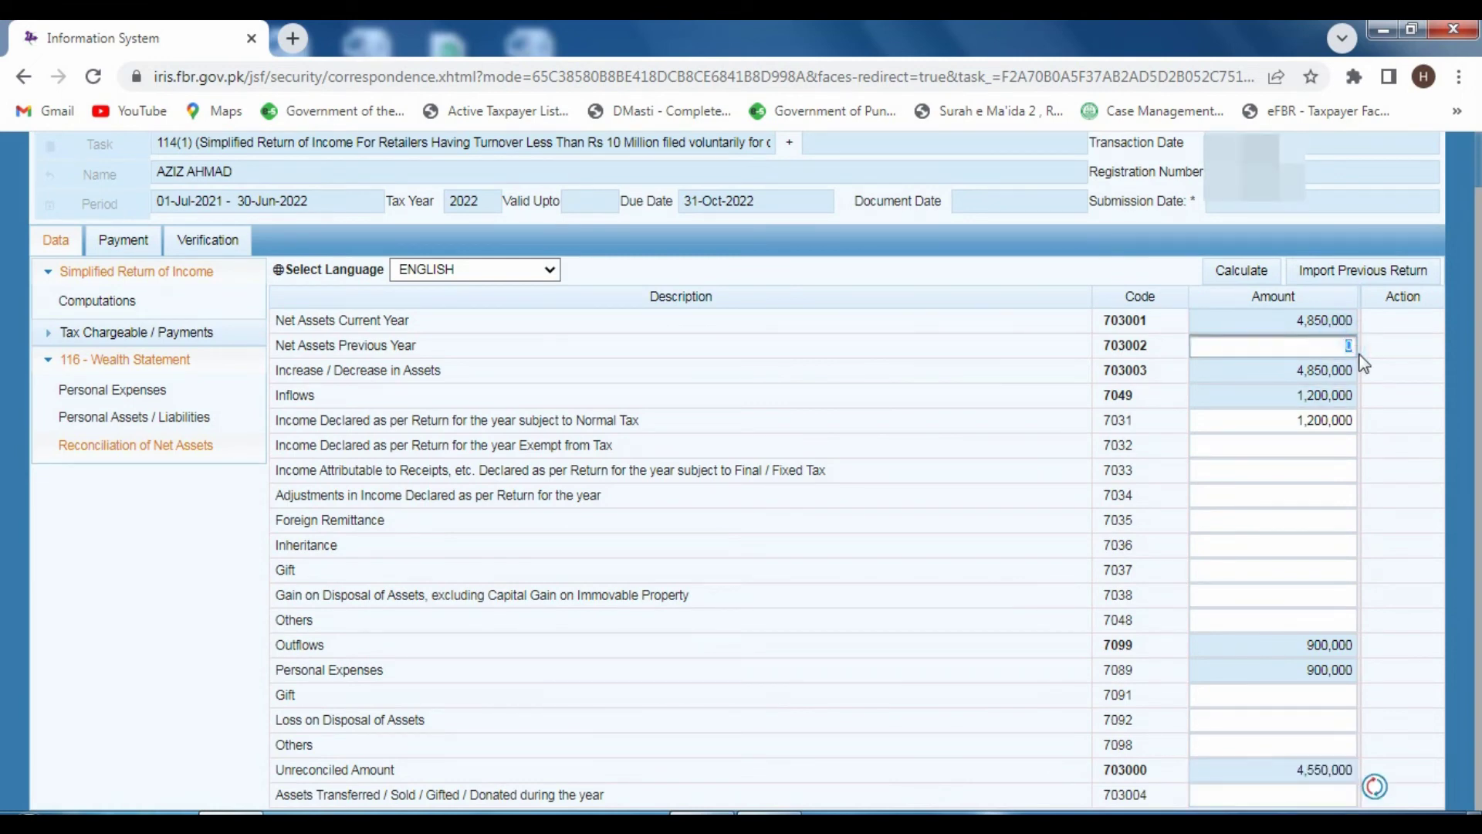
pyautogui.hotkey('ctrl', 'v')
pyautogui.click(1232, 272)
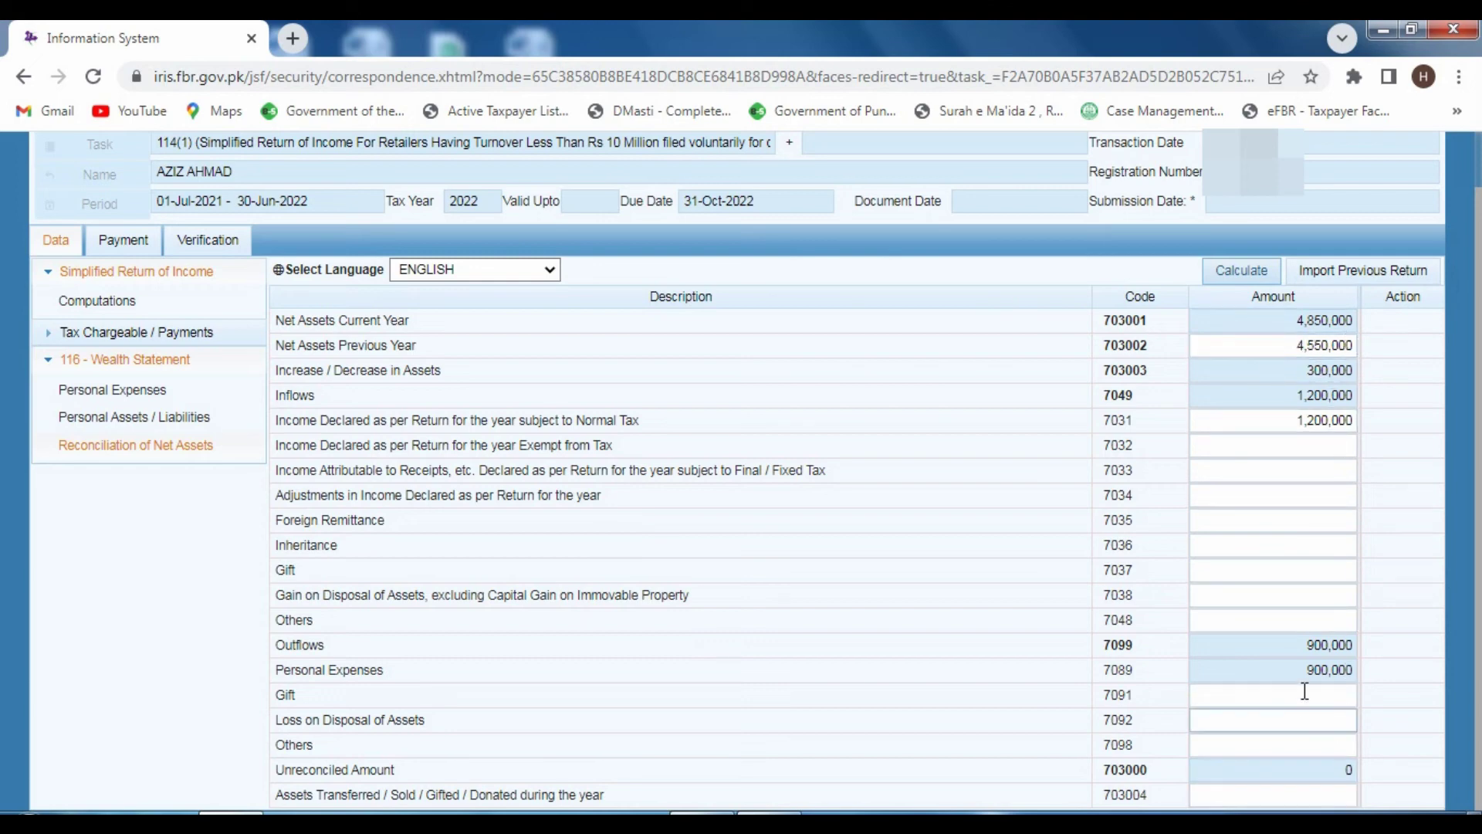
# - Review the personal expenses, assets/liabilities and net assets reconciliation pages, confirming zero unreconciled amount
pyautogui.click(139, 390)
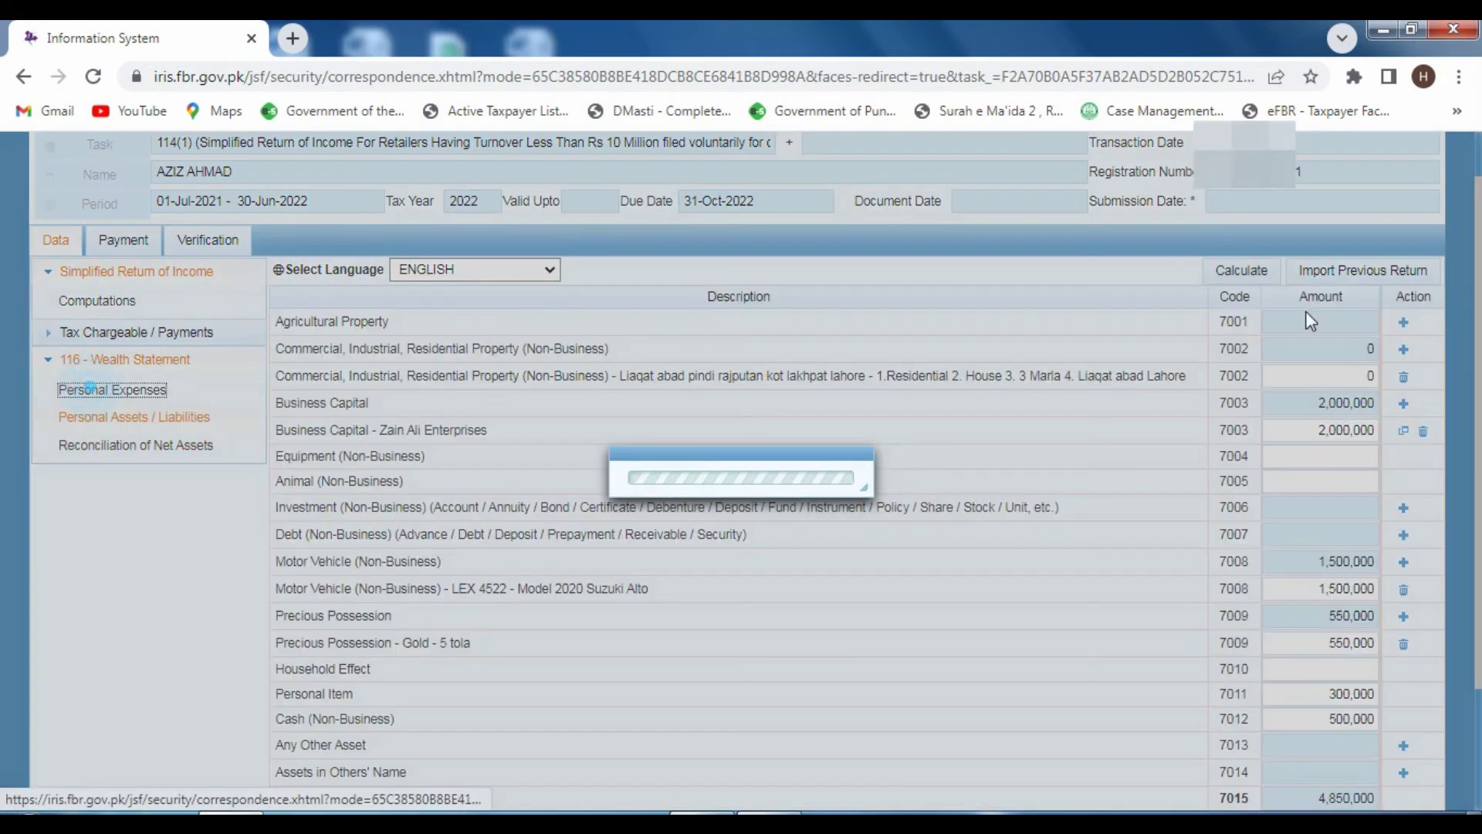
pyautogui.click(165, 472)
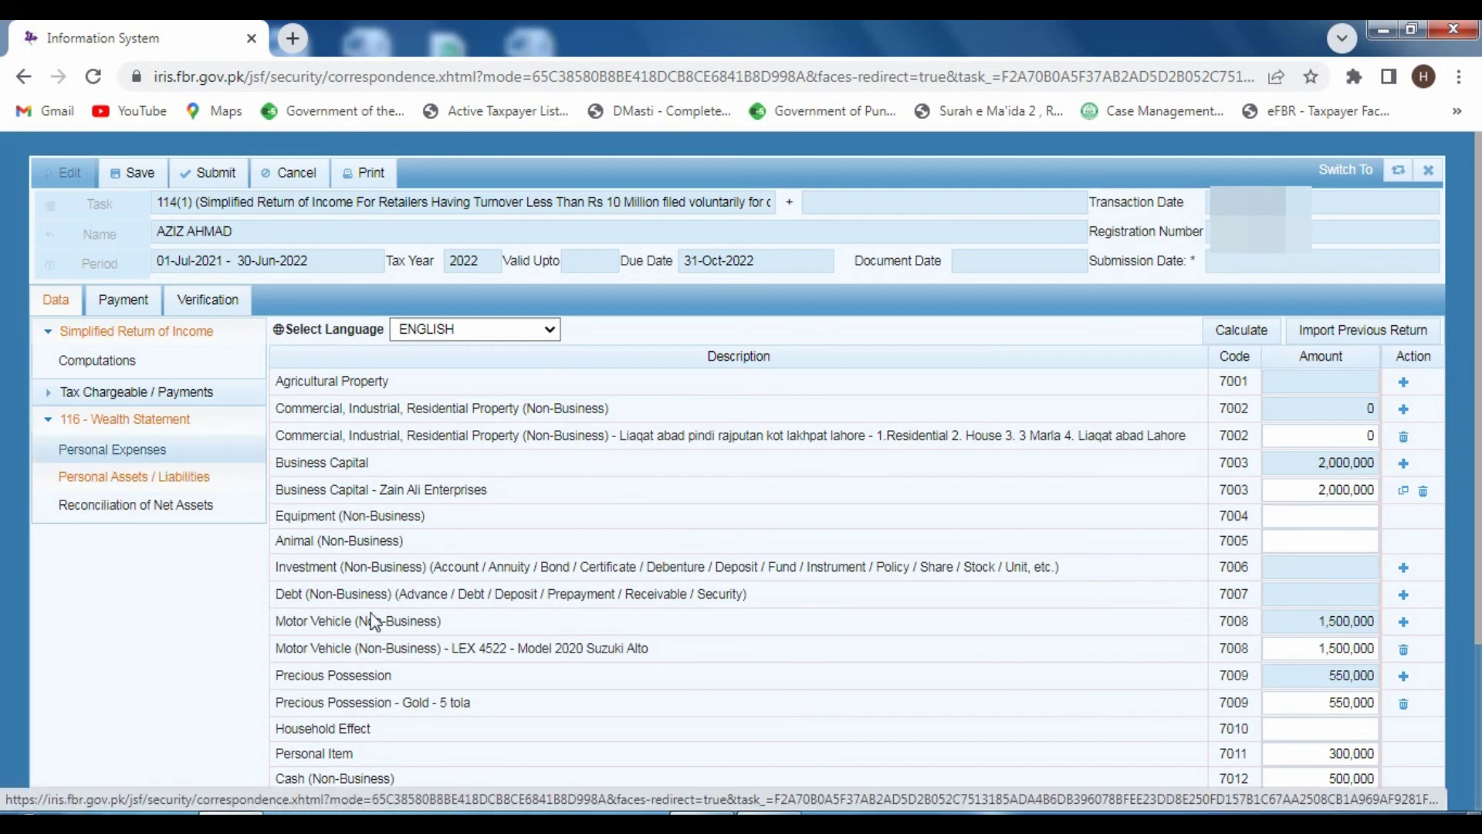
pyautogui.click(103, 506)
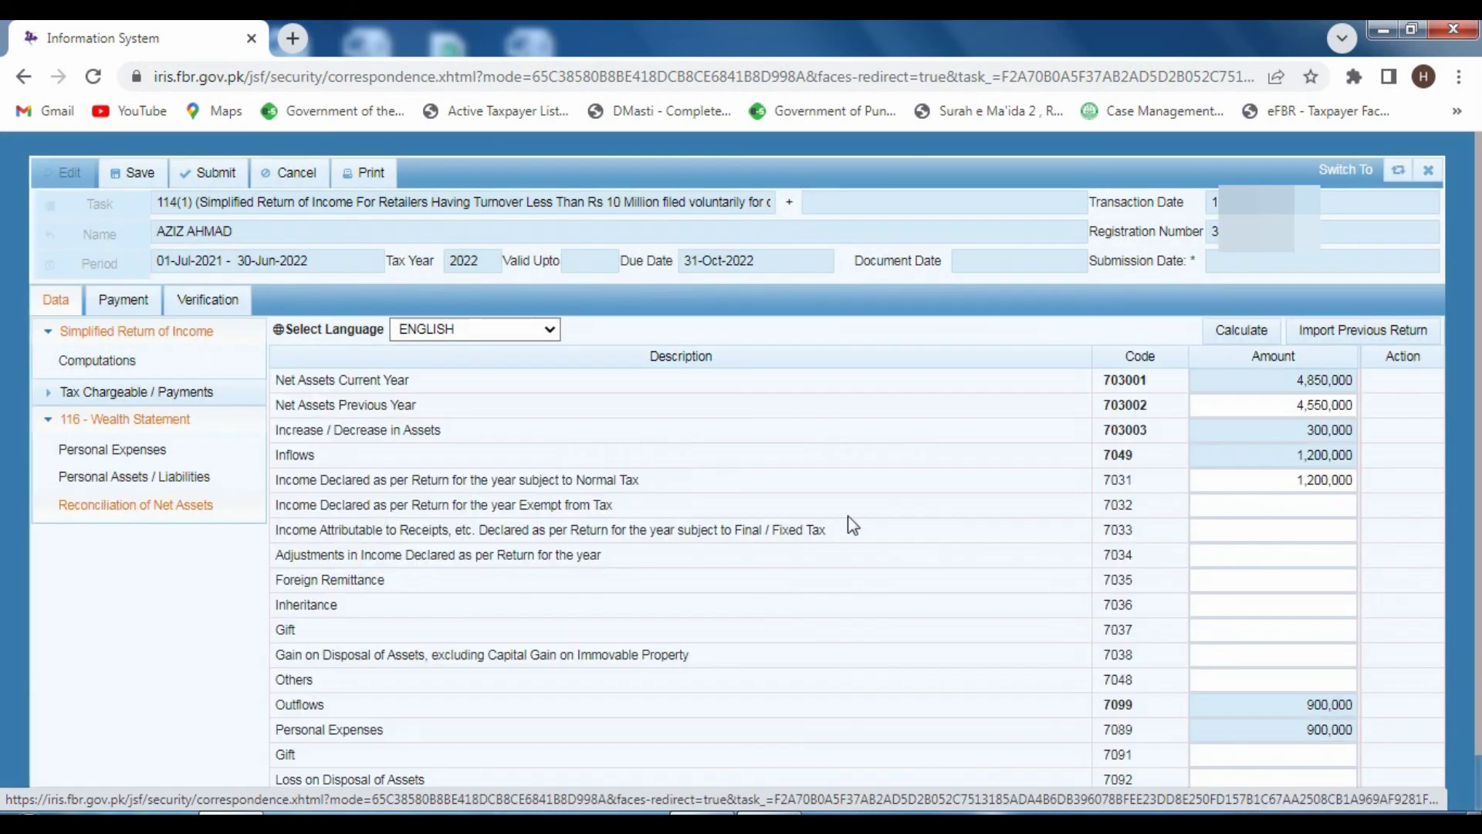
pyautogui.scroll(-1, 1068, 594)
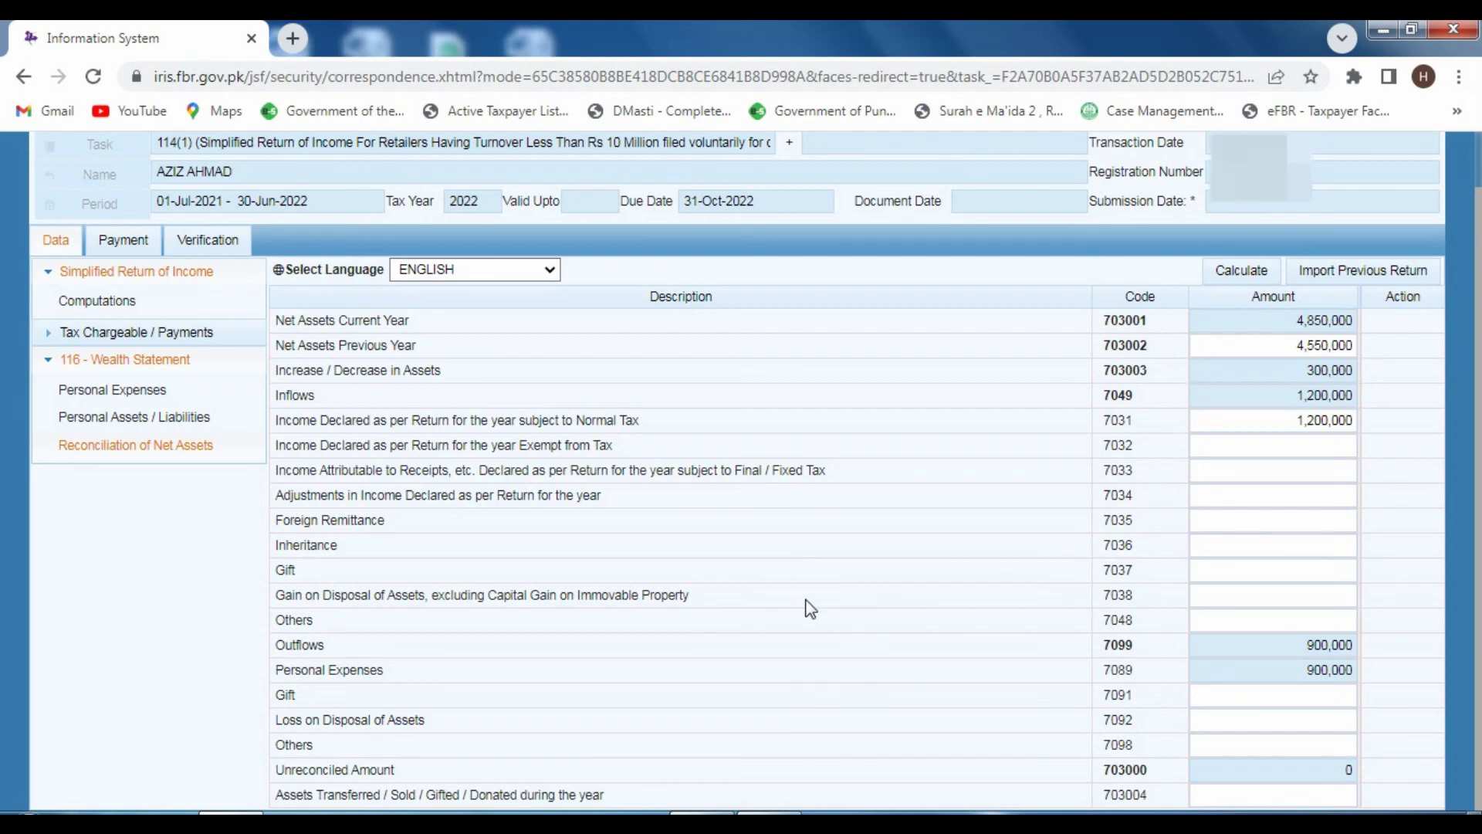
pyautogui.scroll(1, 92, 363)
# - Return to the computations and highlight the 70,000 tax chargeable figure
pyautogui.click(97, 329)
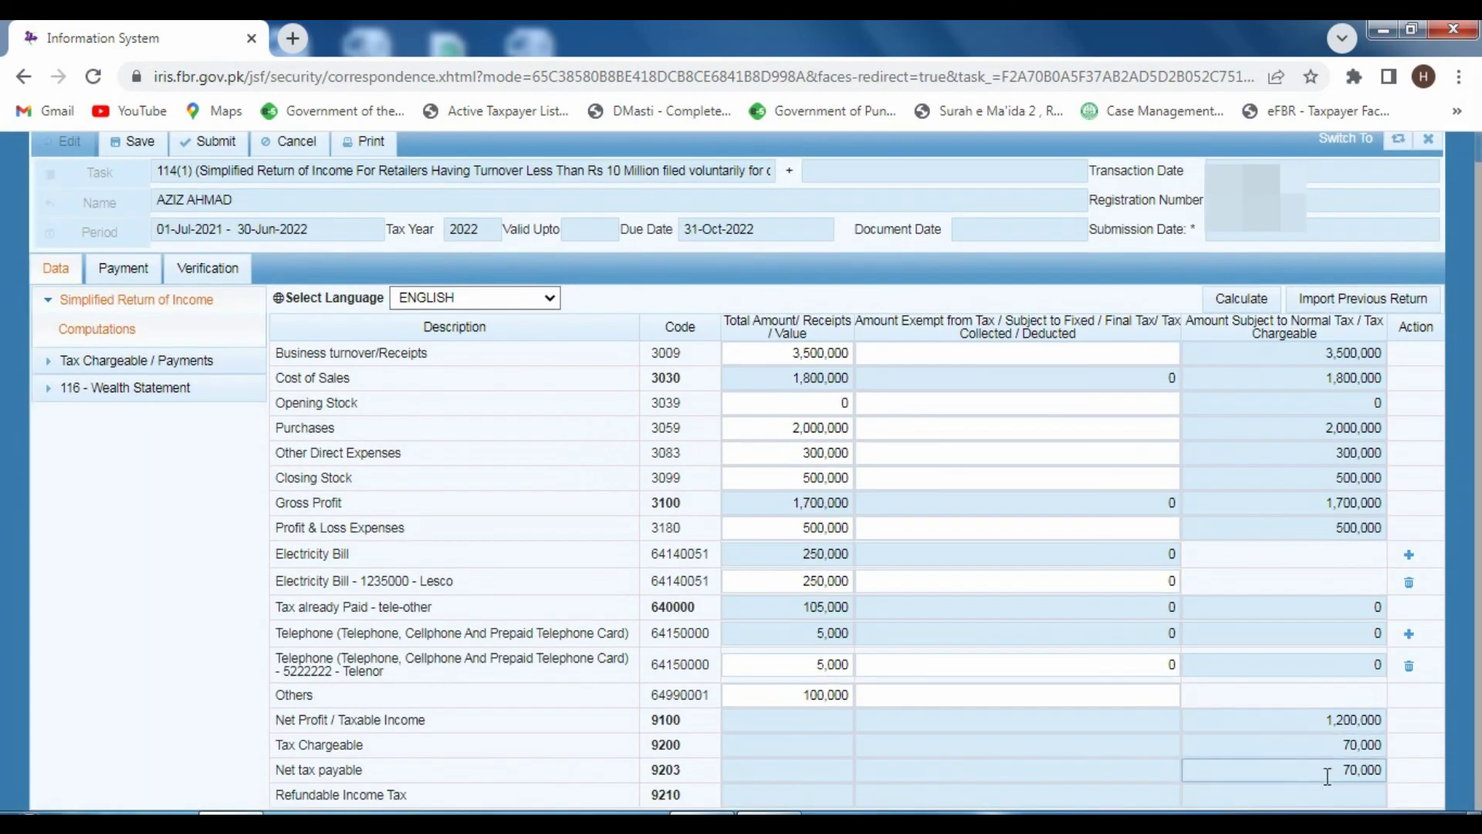
pyautogui.click(1340, 746)
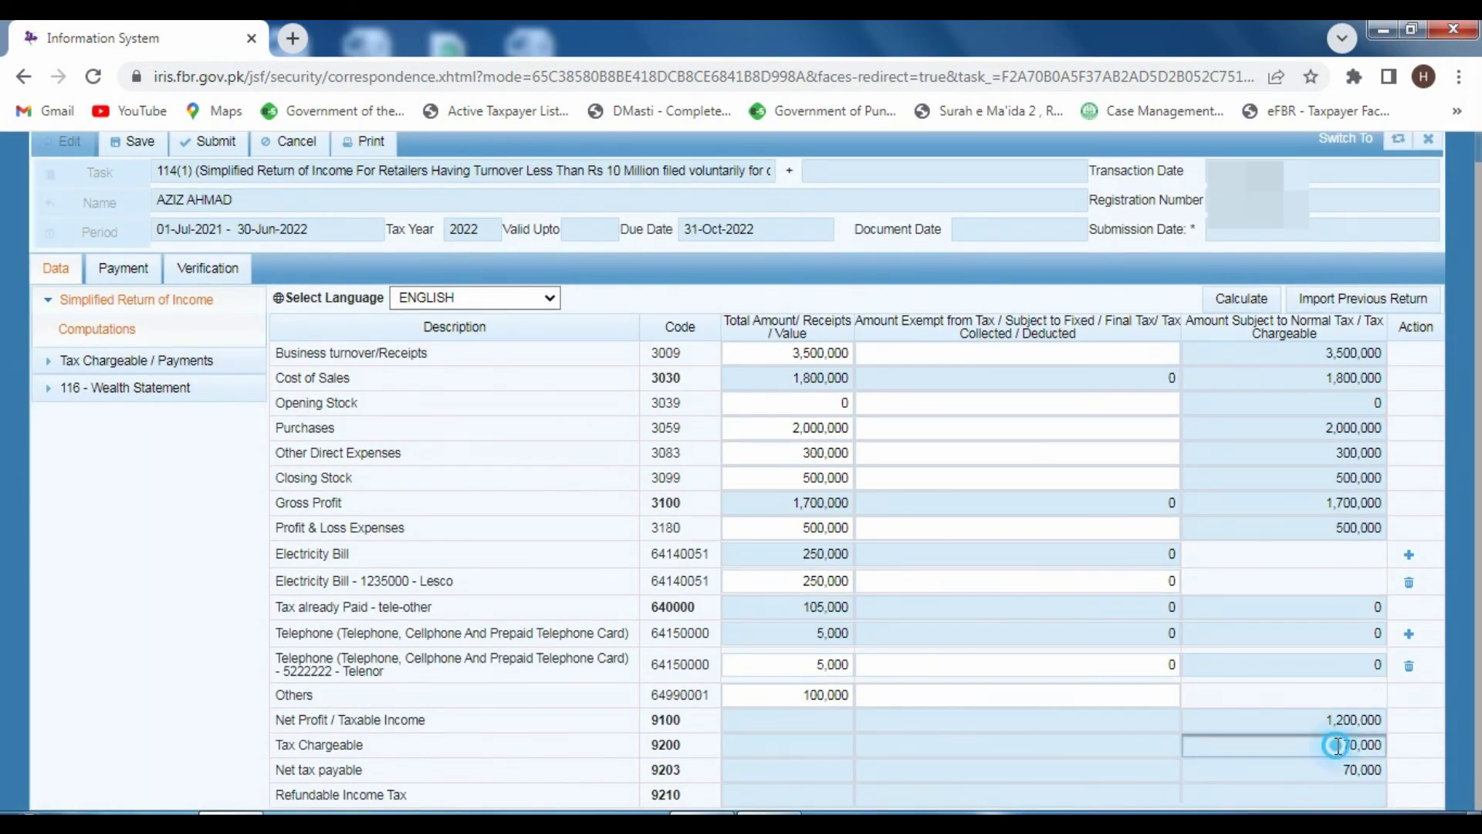
pyautogui.moveTo(1341, 746); pyautogui.dragTo(1399, 765)
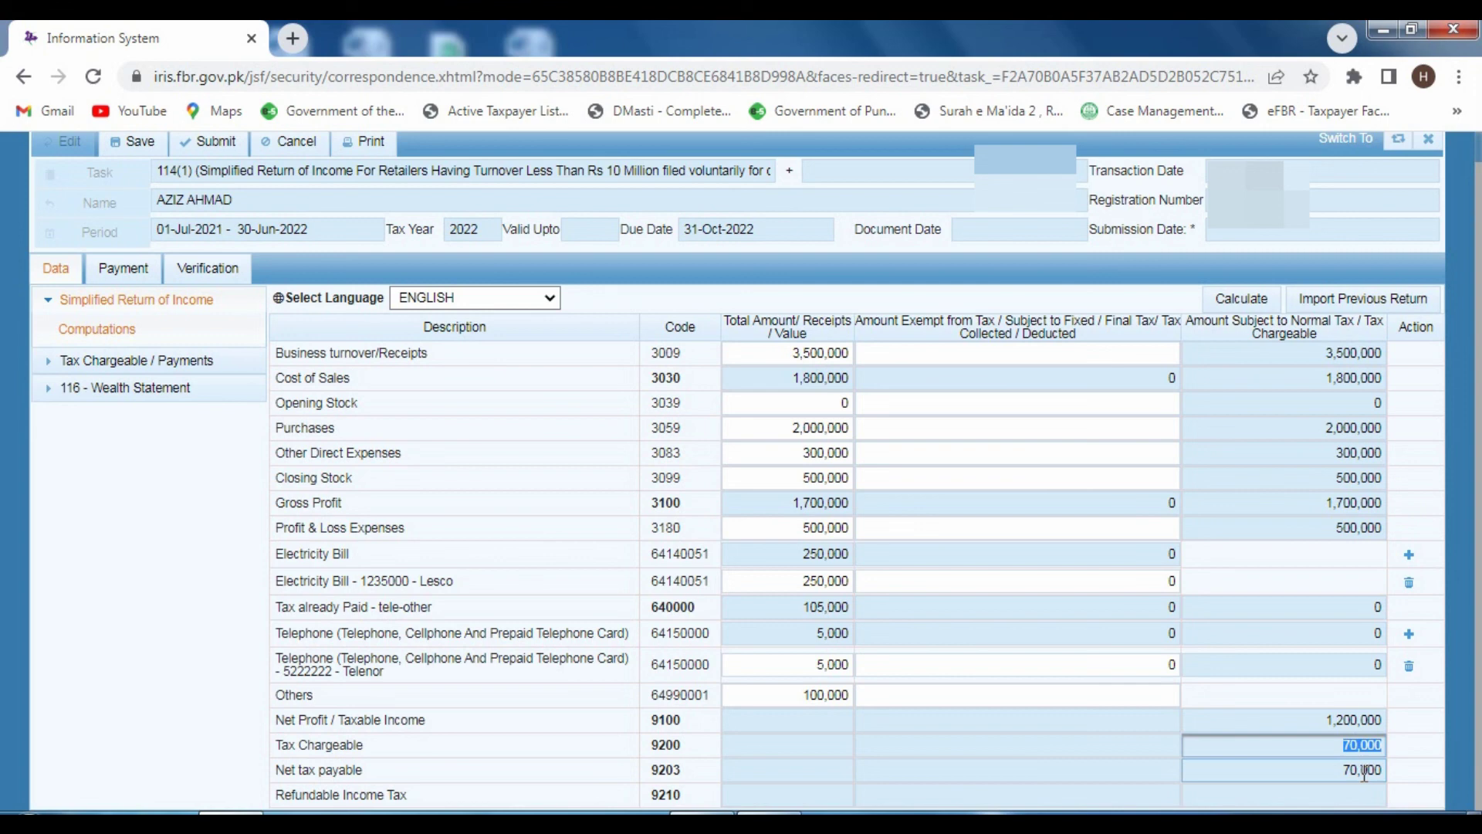
# - Confirm the return has no payments recorded, then go to the Verification declaration
pyautogui.click(110, 268)
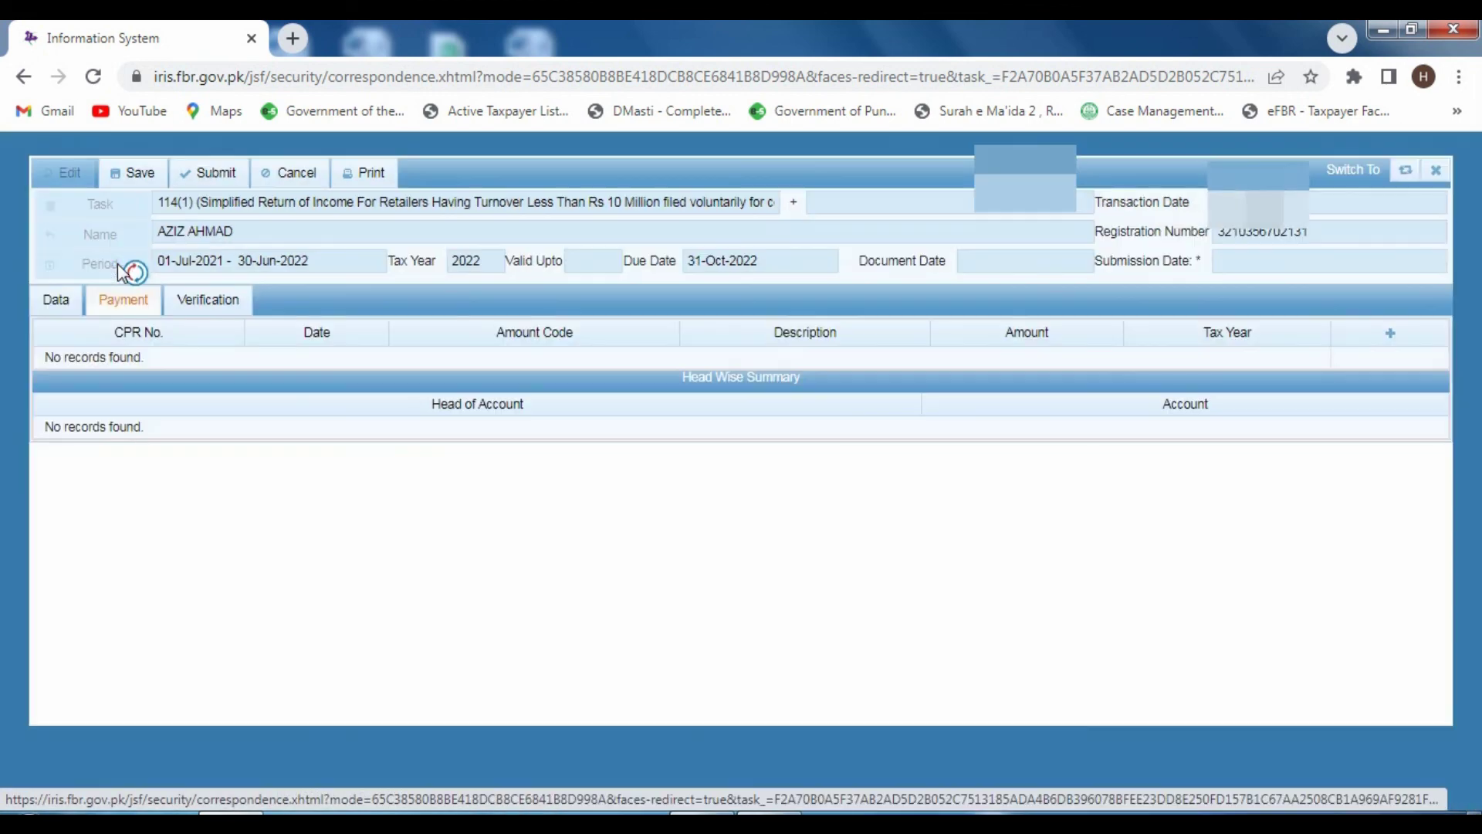
pyautogui.click(1396, 334)
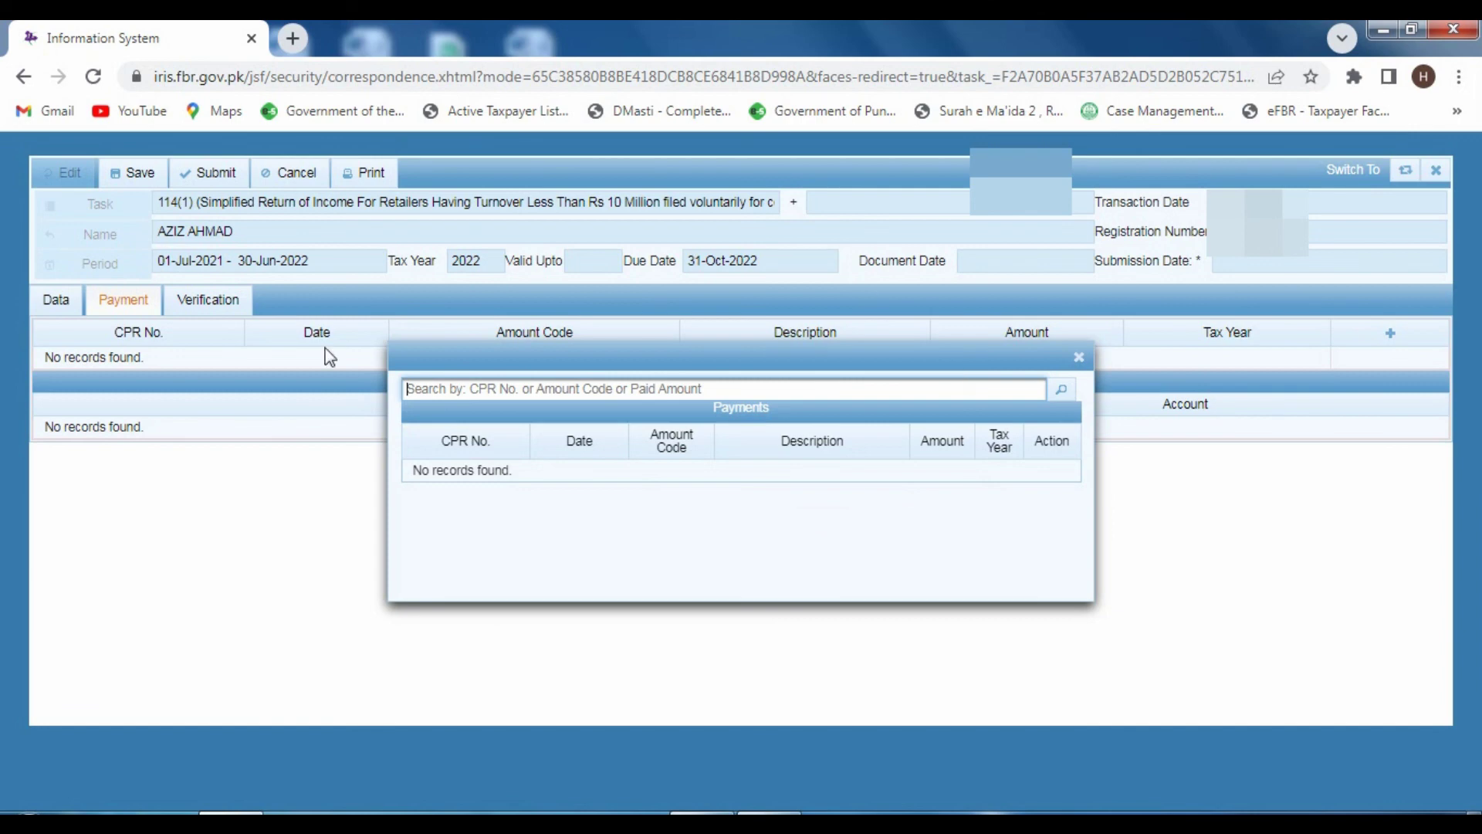
pyautogui.click(213, 298)
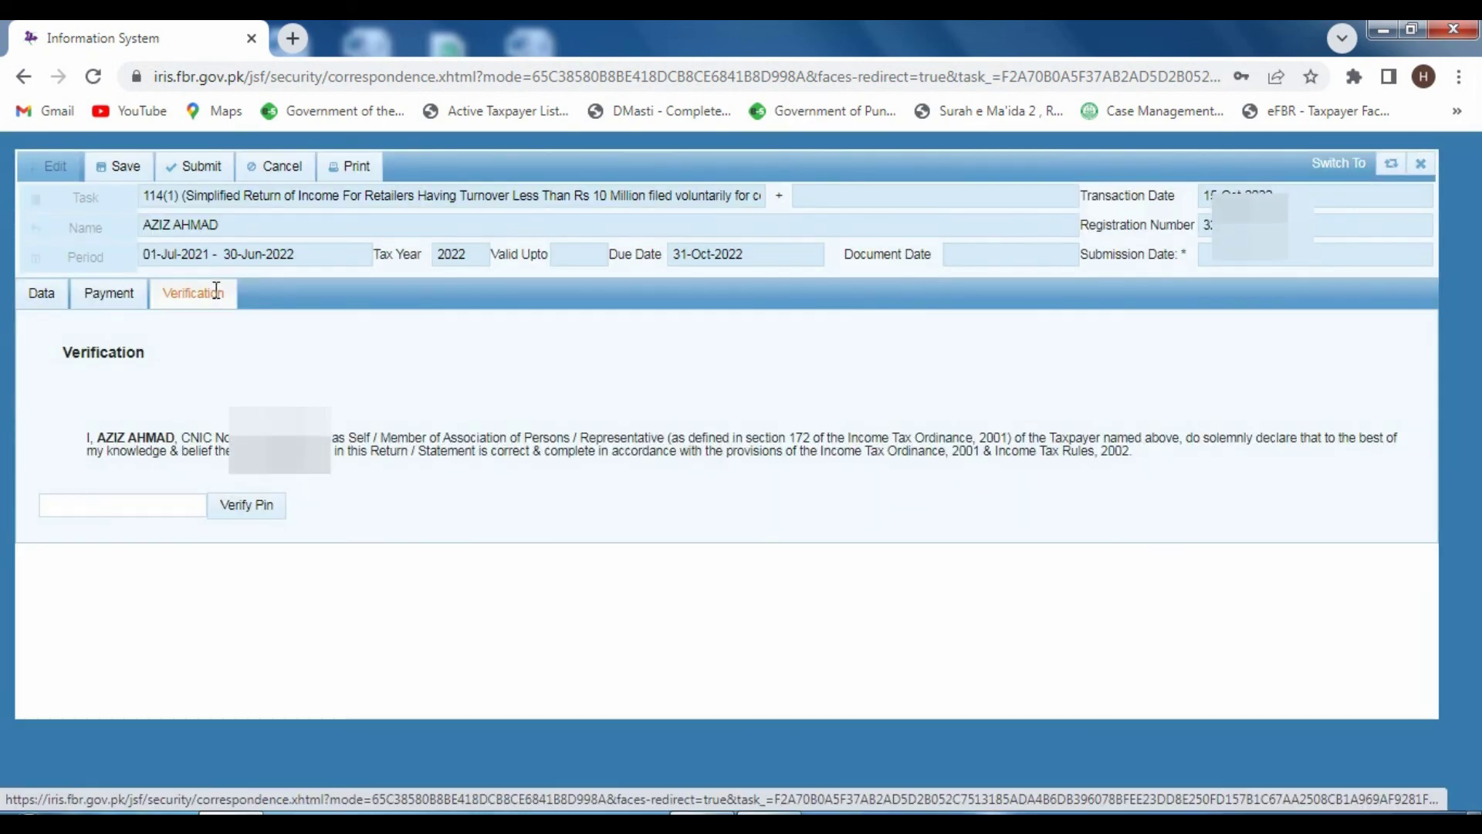
pyautogui.click(107, 506)
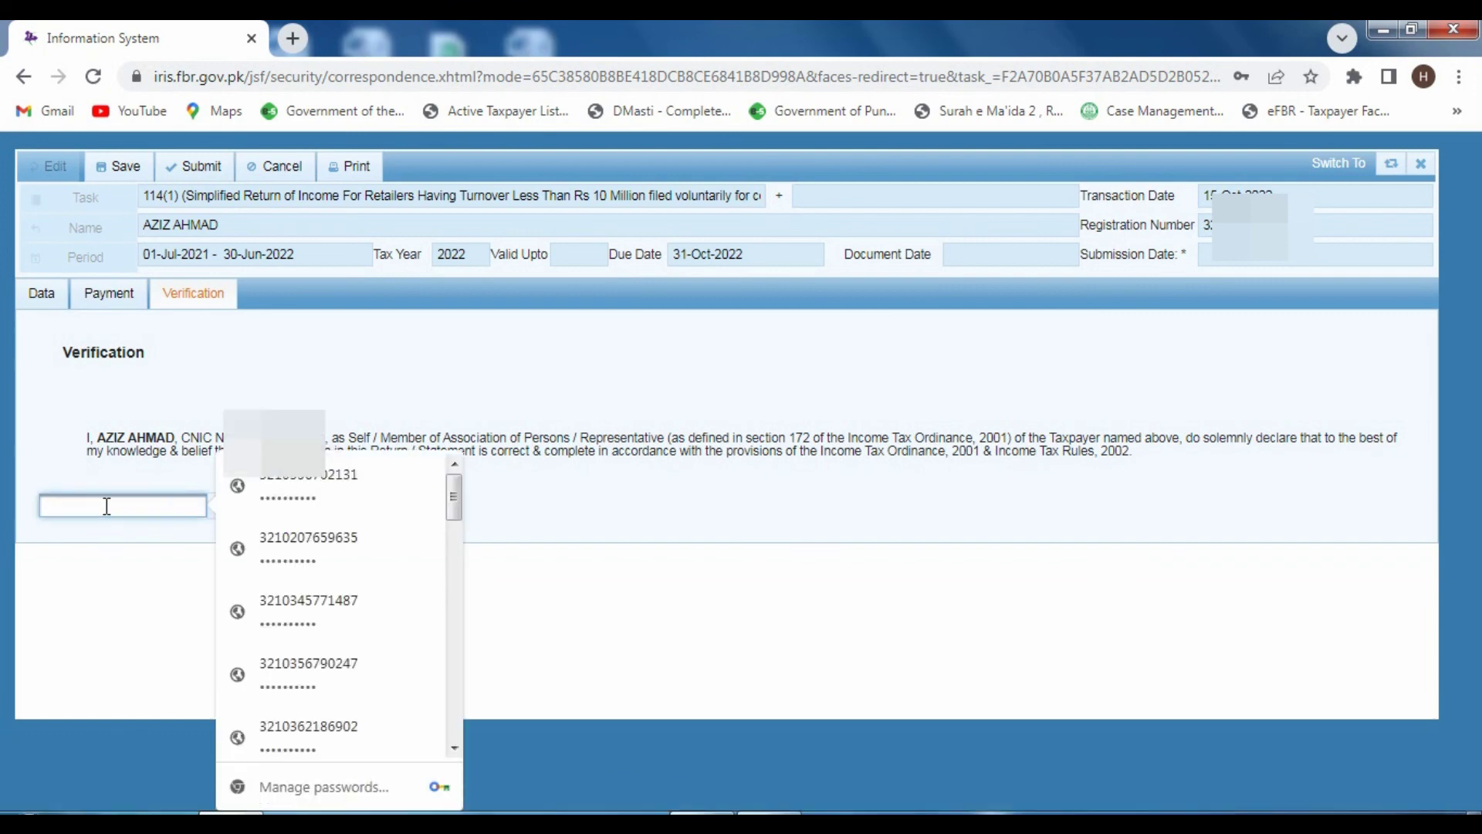
pyautogui.click(571, 604)
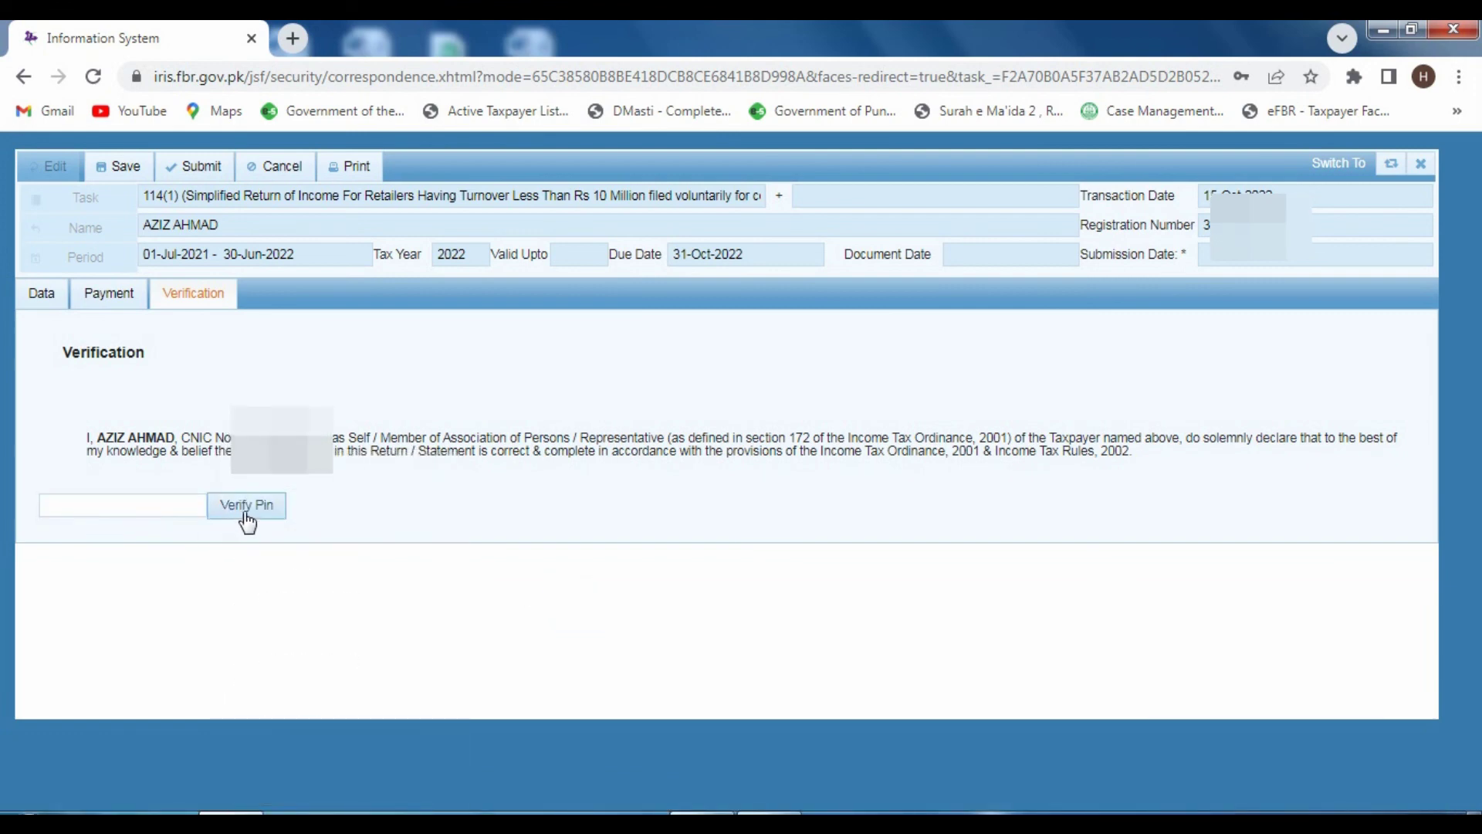
pyautogui.click(154, 149)
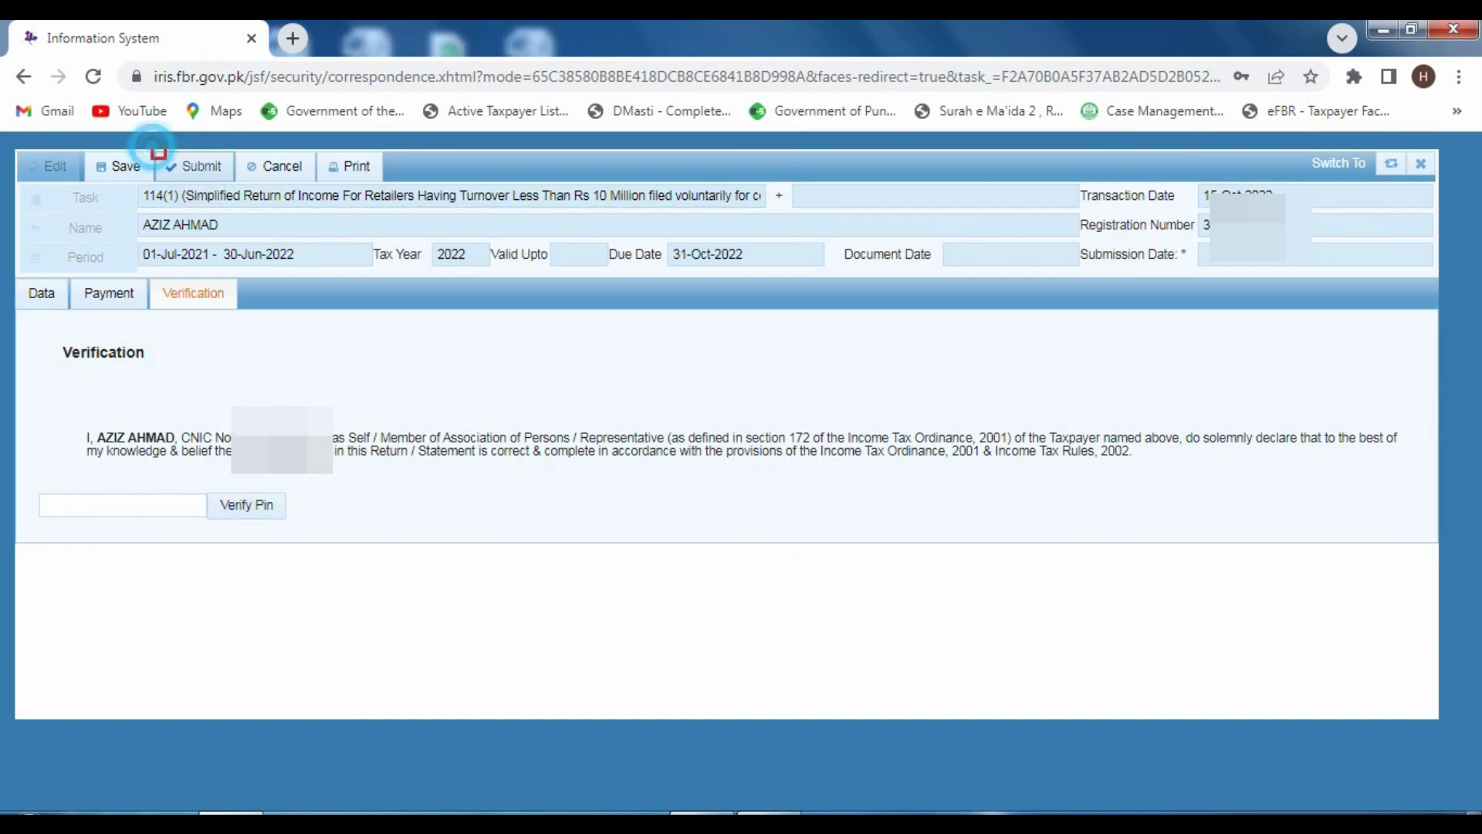